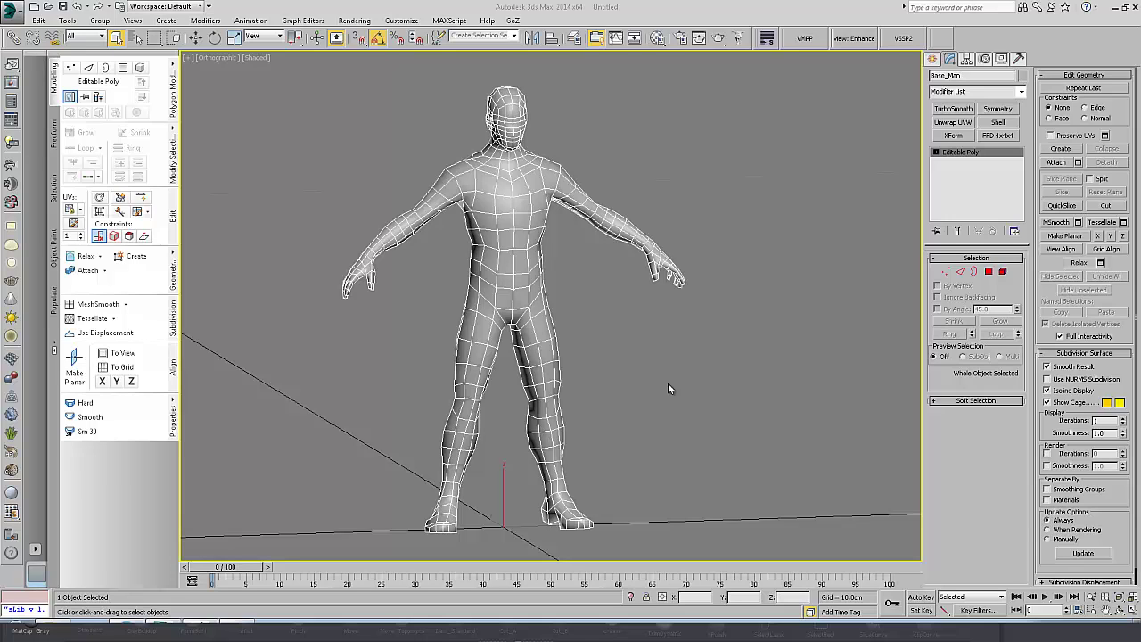
# Step: Add an Unwrap UVW modifier to the male body model and activate edge selection
pyautogui.moveTo(626, 335); pyautogui.dragTo(664, 337, button='middle')
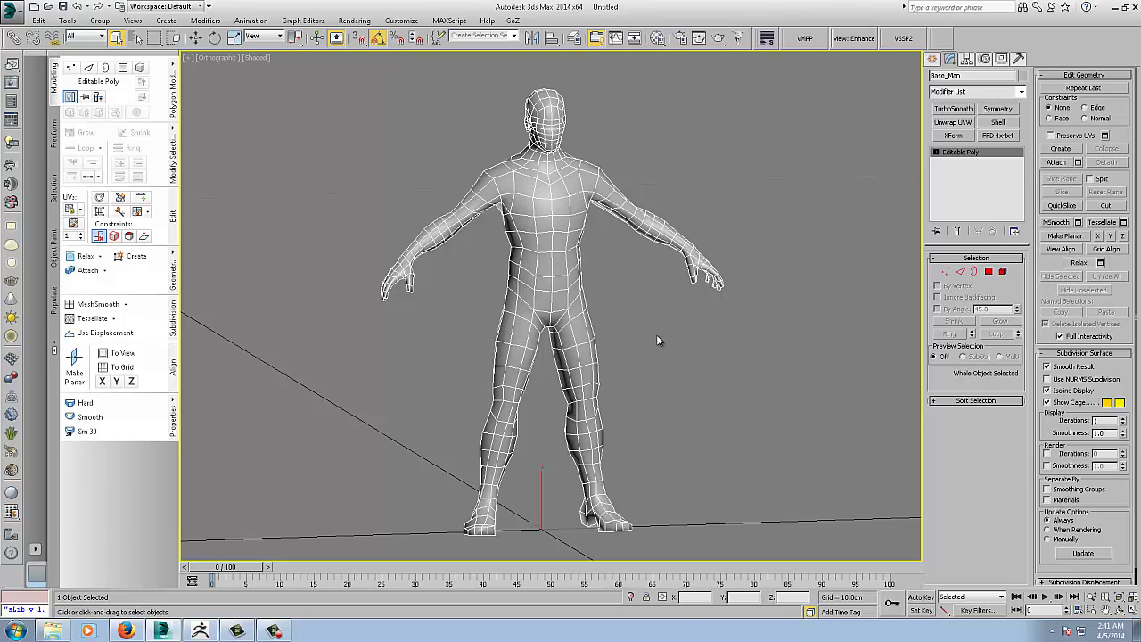
pyautogui.moveTo(652, 334); pyautogui.dragTo(664, 328, button='middle')
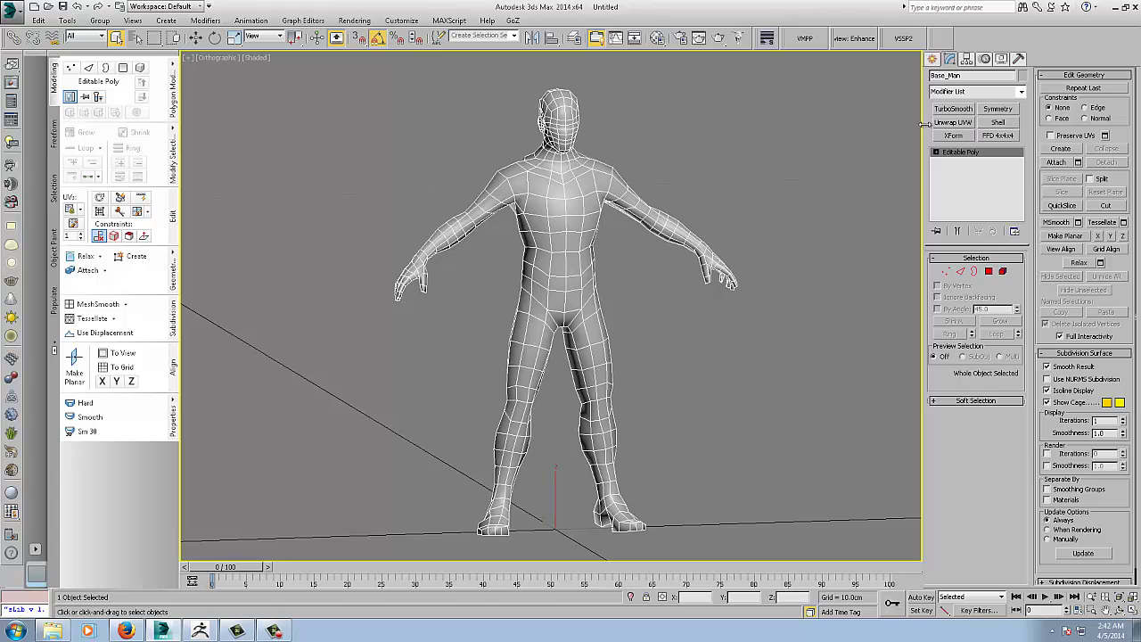
pyautogui.keyDown('alt'); pyautogui.moveTo(750, 186); pyautogui.dragTo(720, 192, button='middle'); pyautogui.keyUp('alt')
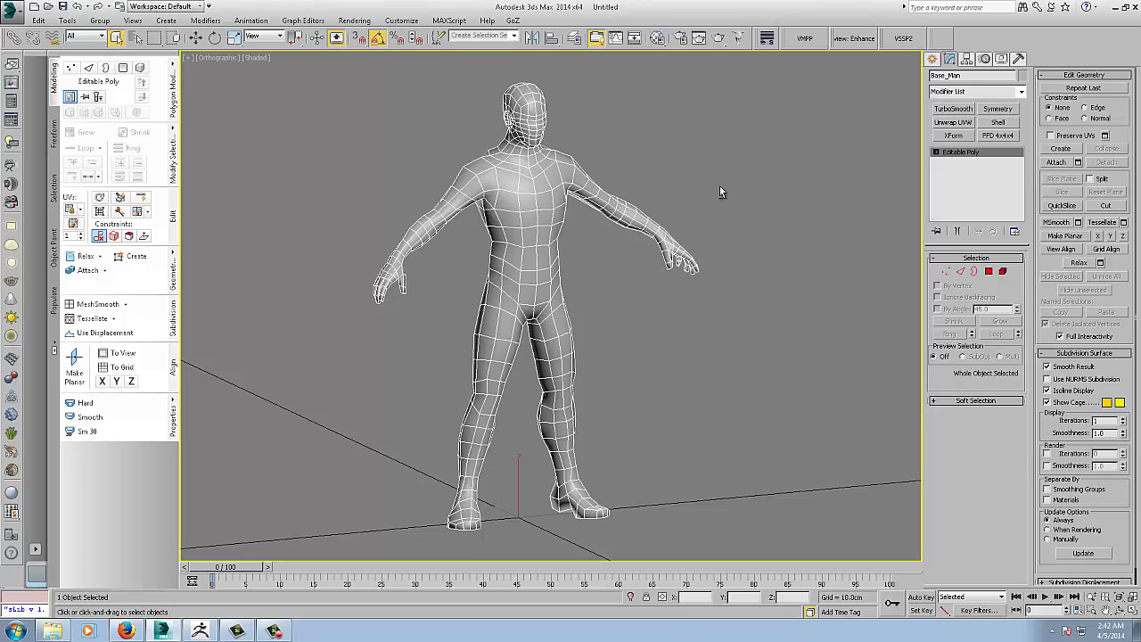
pyautogui.click(952, 122)
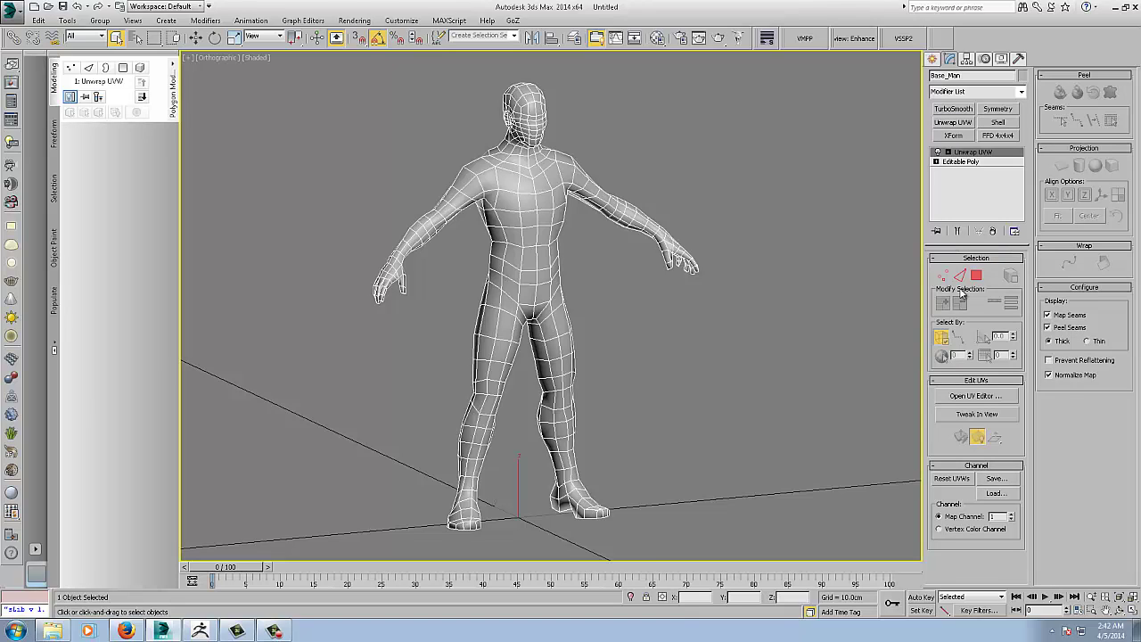
pyautogui.click(959, 277)
# Step: Select the edge loop around the base of the neck and convert it to a seam
pyautogui.scroll(5, 631, 343)
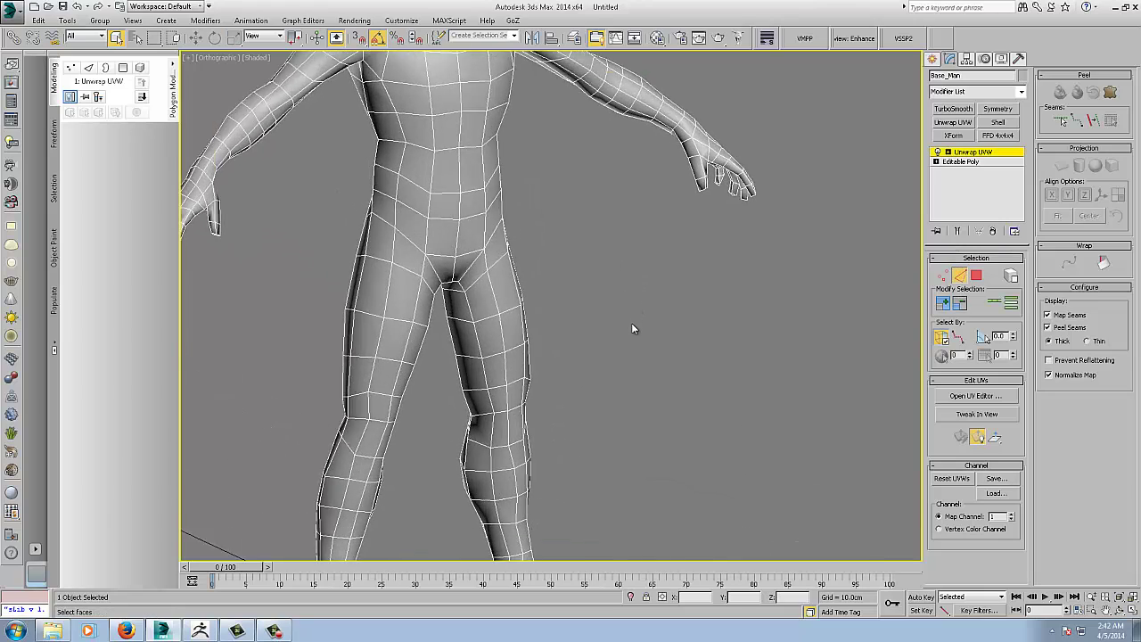
pyautogui.scroll(-4, 647, 355)
pyautogui.moveTo(649, 309); pyautogui.dragTo(675, 330, button='middle')
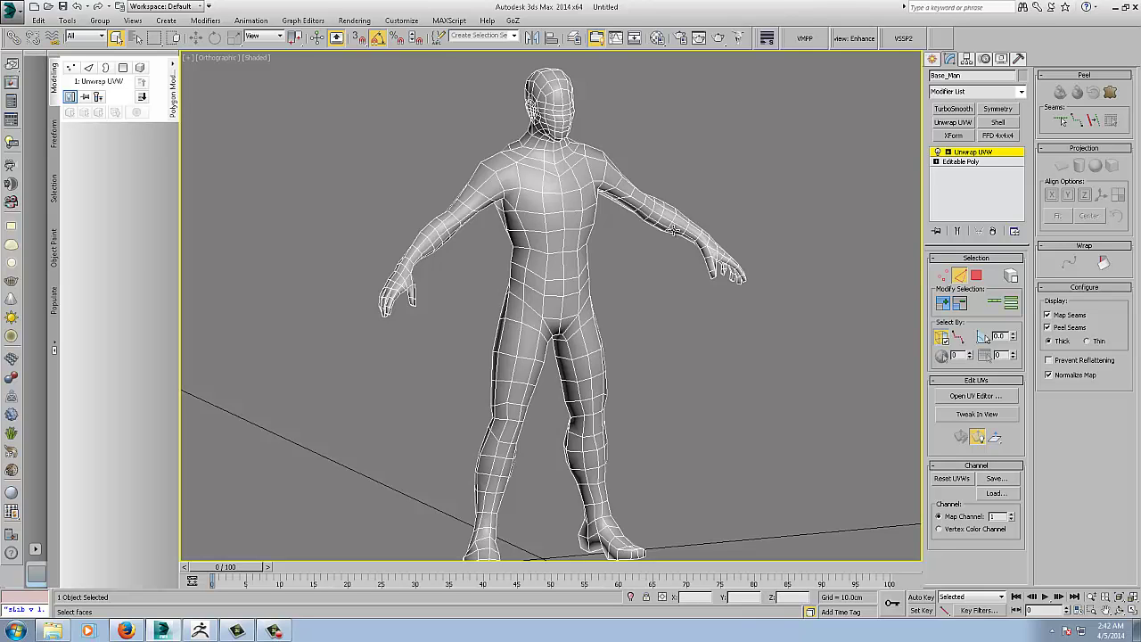
pyautogui.moveTo(691, 304)
pyautogui.keyDown('alt'); pyautogui.mouseDown(button='middle')
pyautogui.moveTo(647, 308)
pyautogui.moveTo(723, 307)
pyautogui.moveTo(695, 305)
pyautogui.mouseUp(button='middle'); pyautogui.keyUp('alt')
pyautogui.scroll(5, 655, 380)
pyautogui.scroll(2, 641, 334)
pyautogui.moveTo(501, 268); pyautogui.dragTo(552, 404, button='middle')
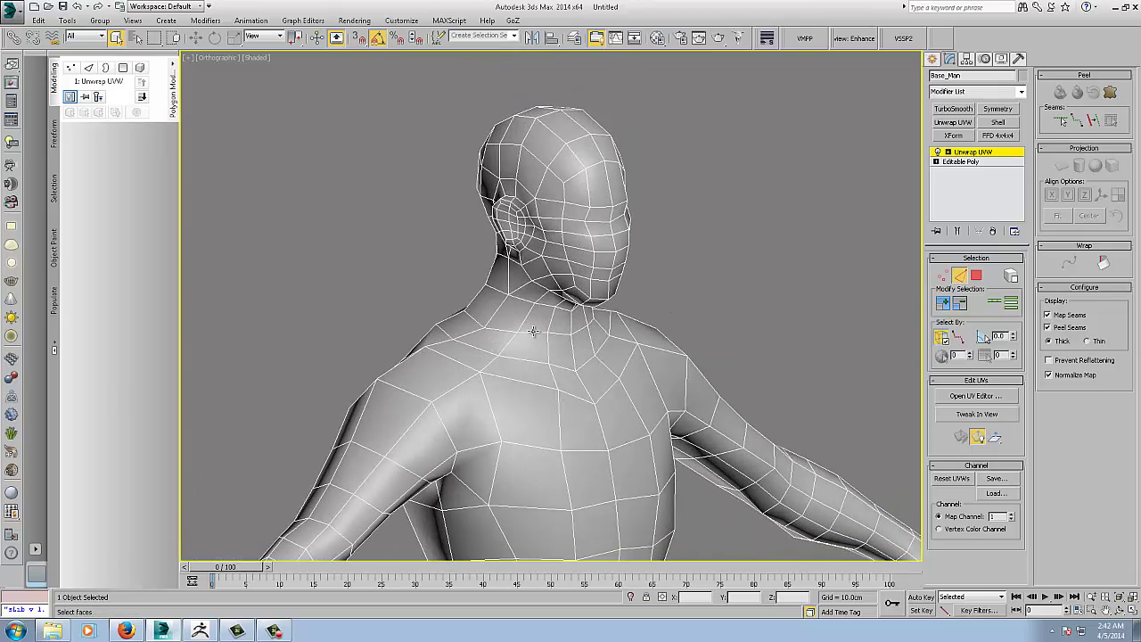
pyautogui.moveTo(657, 356); pyautogui.dragTo(547, 346, button='middle')
pyautogui.click(460, 318)
pyautogui.click(995, 305)
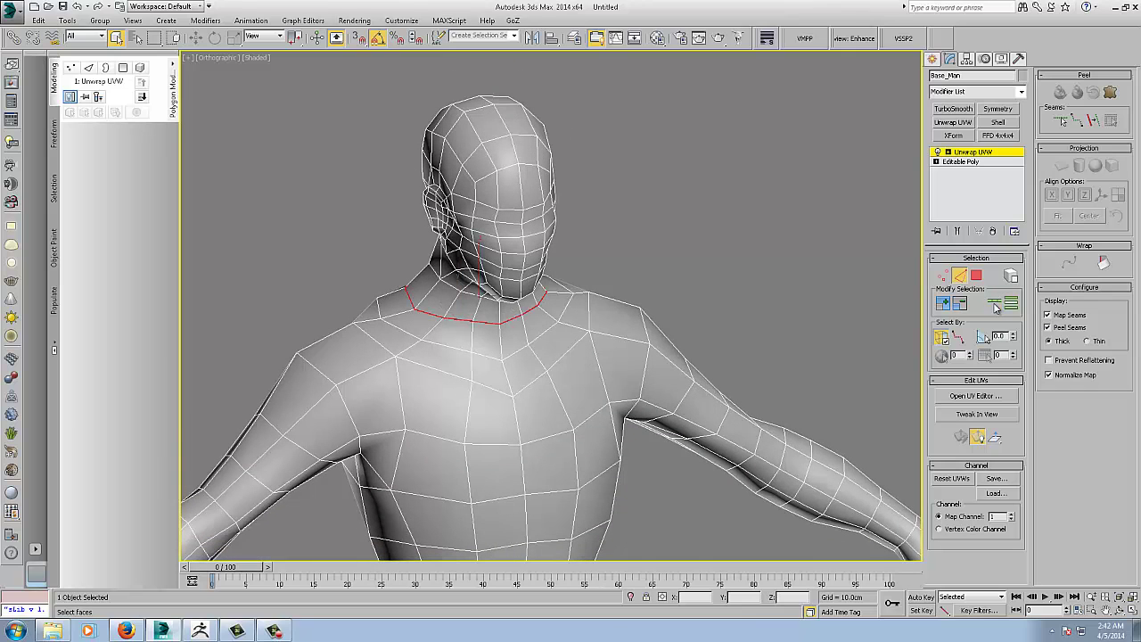
pyautogui.keyDown('alt'); pyautogui.moveTo(788, 306); pyautogui.dragTo(743, 293, button='middle'); pyautogui.keyUp('alt')
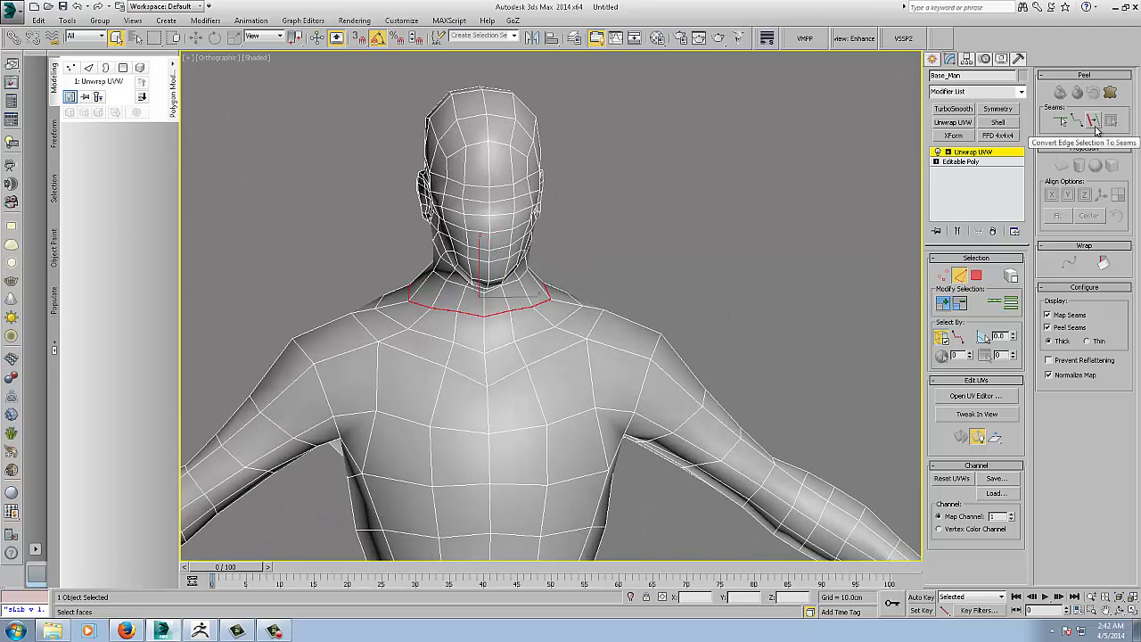
pyautogui.click(1094, 121)
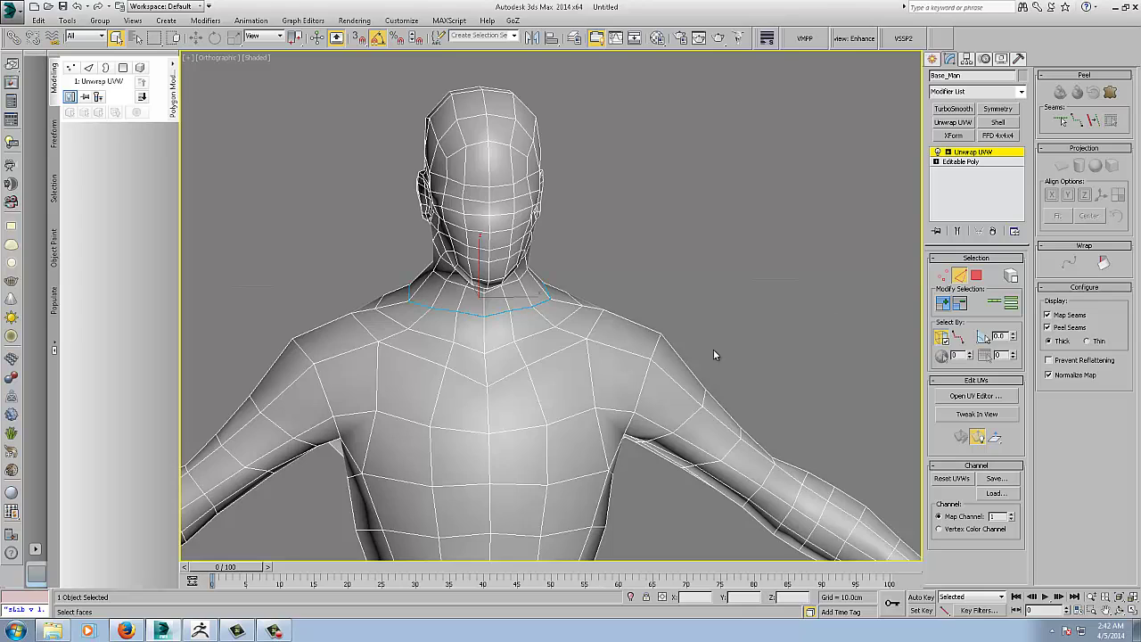
# Step: Select the edge loops around both shoulders where the arms meet the torso and convert them to seams
pyautogui.moveTo(713, 355); pyautogui.dragTo(805, 195, button='middle')
pyautogui.click(440, 228)
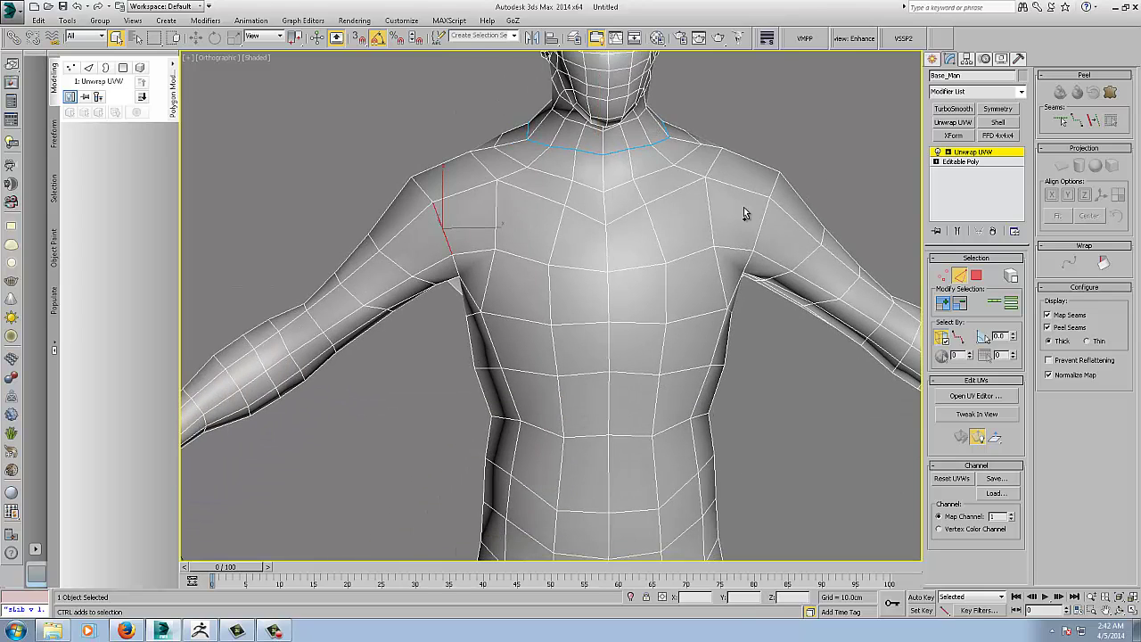
pyautogui.keyDown('ctrl'); pyautogui.click(759, 221); pyautogui.keyUp('ctrl')
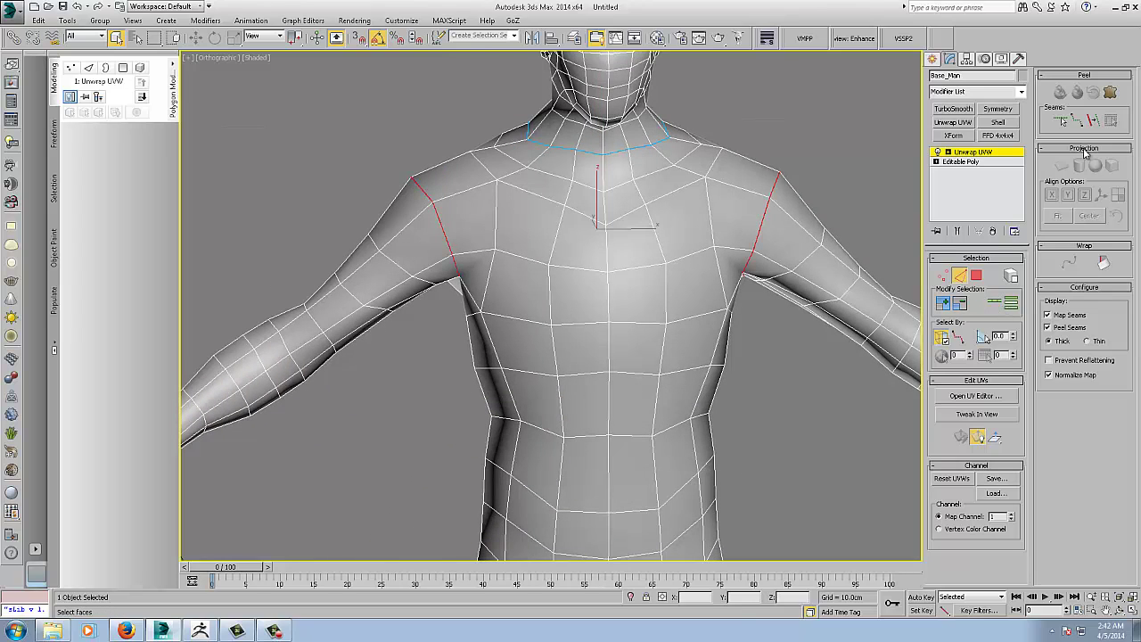
pyautogui.click(1095, 121)
# Step: Select the outer edge loops around both ears and convert them to seams
pyautogui.moveTo(650, 408); pyautogui.dragTo(567, 332, button='middle')
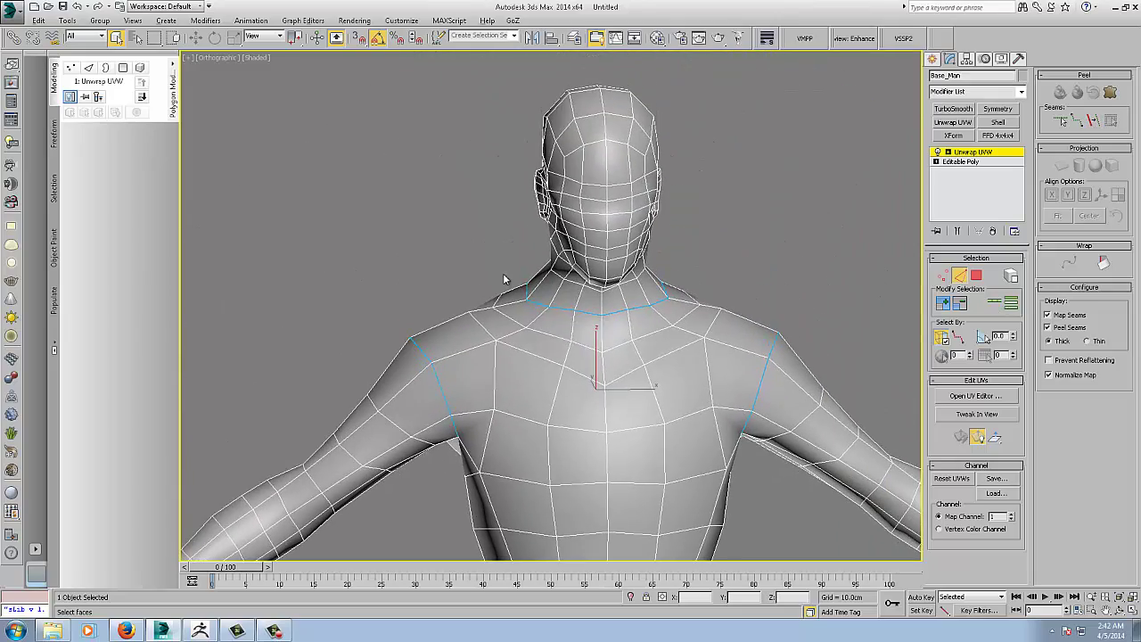
pyautogui.keyDown('alt'); pyautogui.moveTo(506, 278); pyautogui.dragTo(583, 298, button='middle'); pyautogui.keyUp('alt')
pyautogui.scroll(5, 597, 283)
pyautogui.scroll(-1, 602, 168)
pyautogui.keyDown('alt'); pyautogui.moveTo(615, 170); pyautogui.dragTo(707, 197, button='middle'); pyautogui.keyUp('alt')
pyautogui.click(708, 195)
pyautogui.click(994, 304)
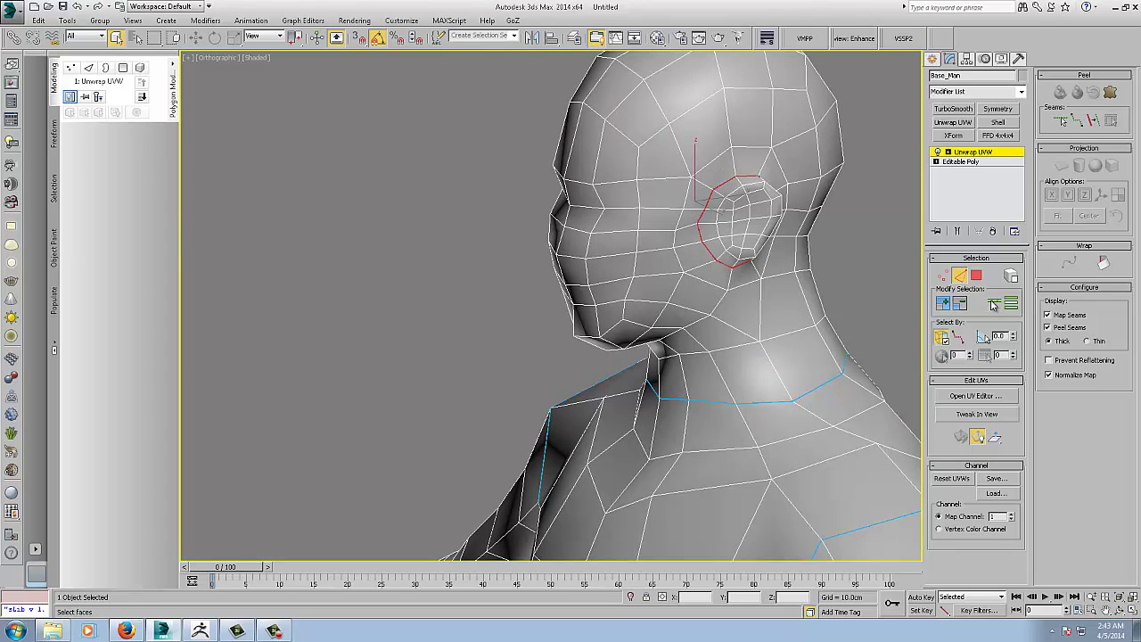
pyautogui.click(1093, 121)
pyautogui.keyDown('alt'); pyautogui.moveTo(692, 295); pyautogui.dragTo(818, 284, button='middle'); pyautogui.keyUp('alt')
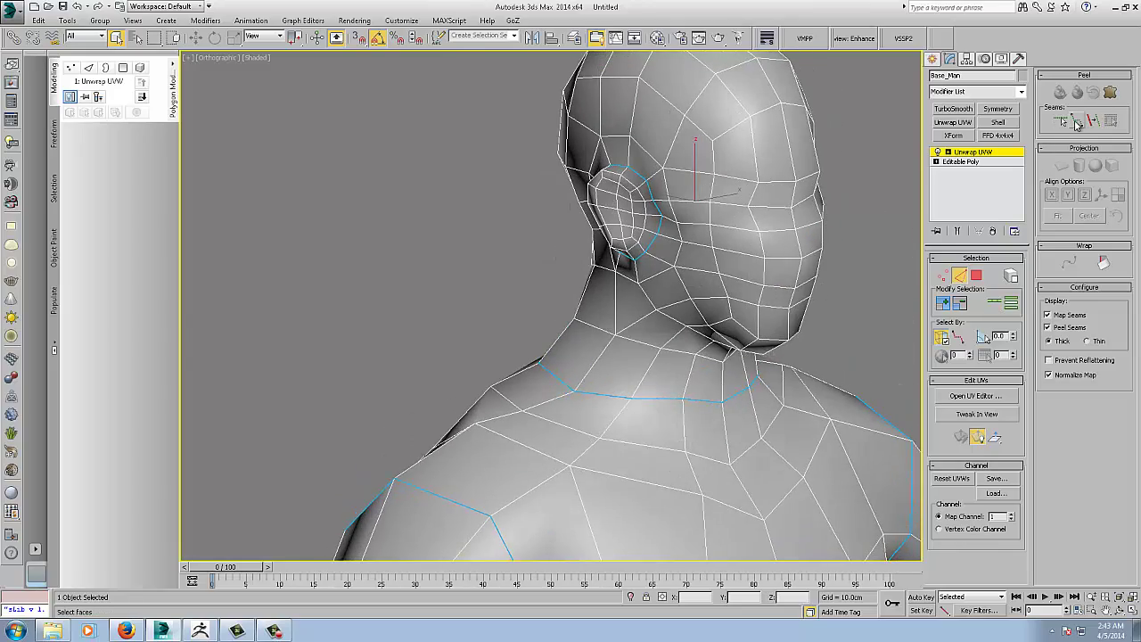
# Step: Select the groin crease edges on both sides of the crotch and extend the selection along their loops
pyautogui.moveTo(699, 161); pyautogui.dragTo(593, 305, button='middle')
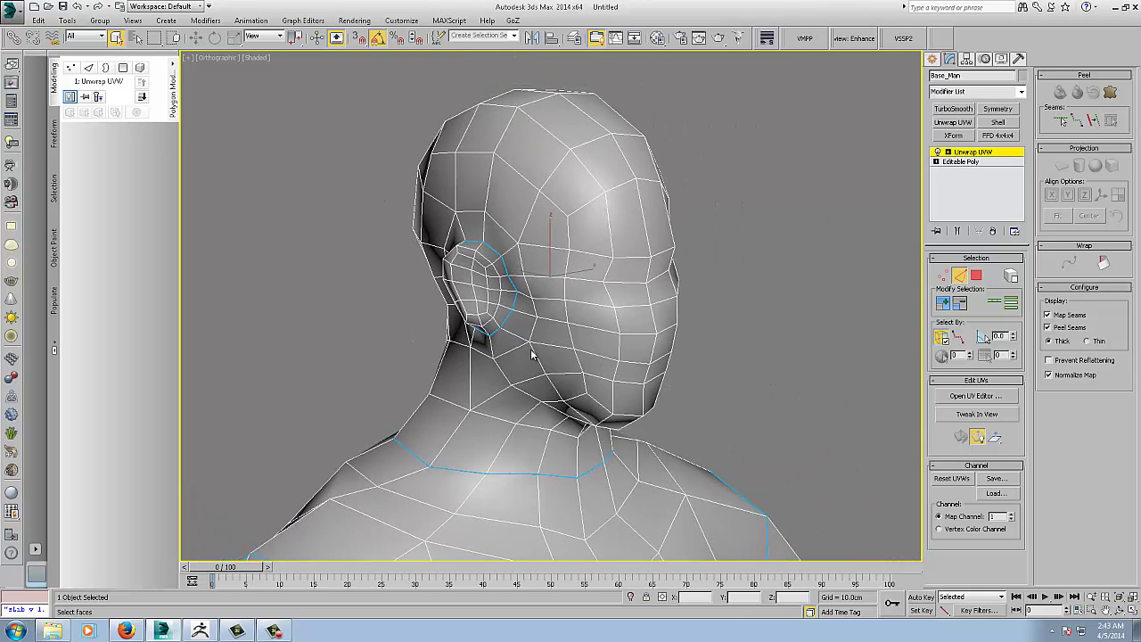
pyautogui.moveTo(626, 429); pyautogui.dragTo(594, 340, button='middle')
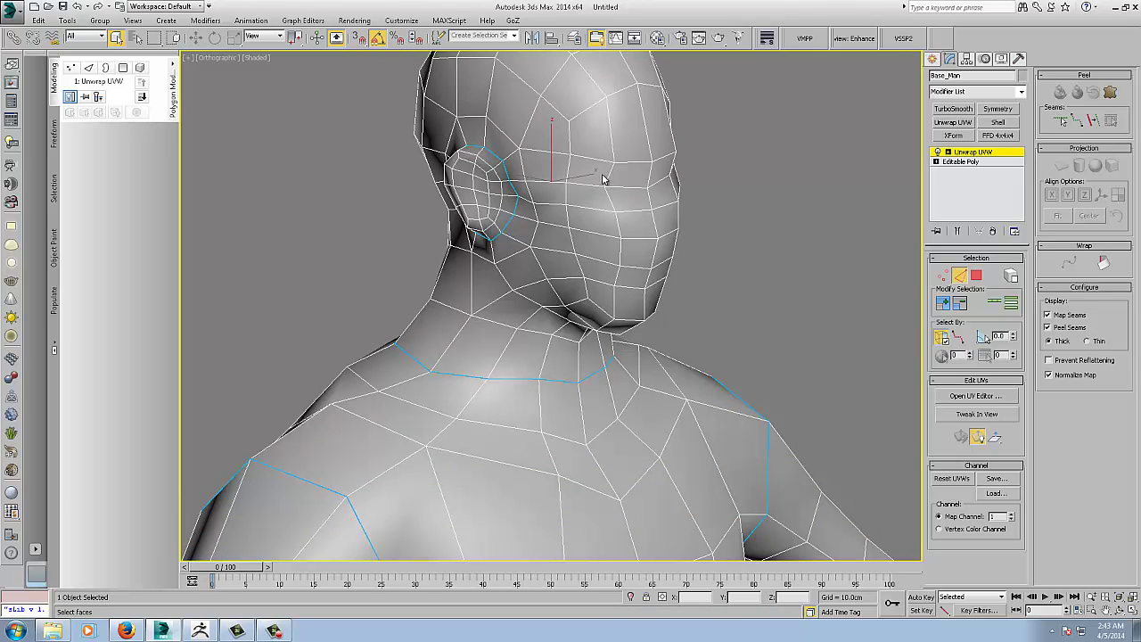
pyautogui.scroll(-3, 710, 504)
pyautogui.moveTo(710, 504); pyautogui.dragTo(598, 271, button='middle')
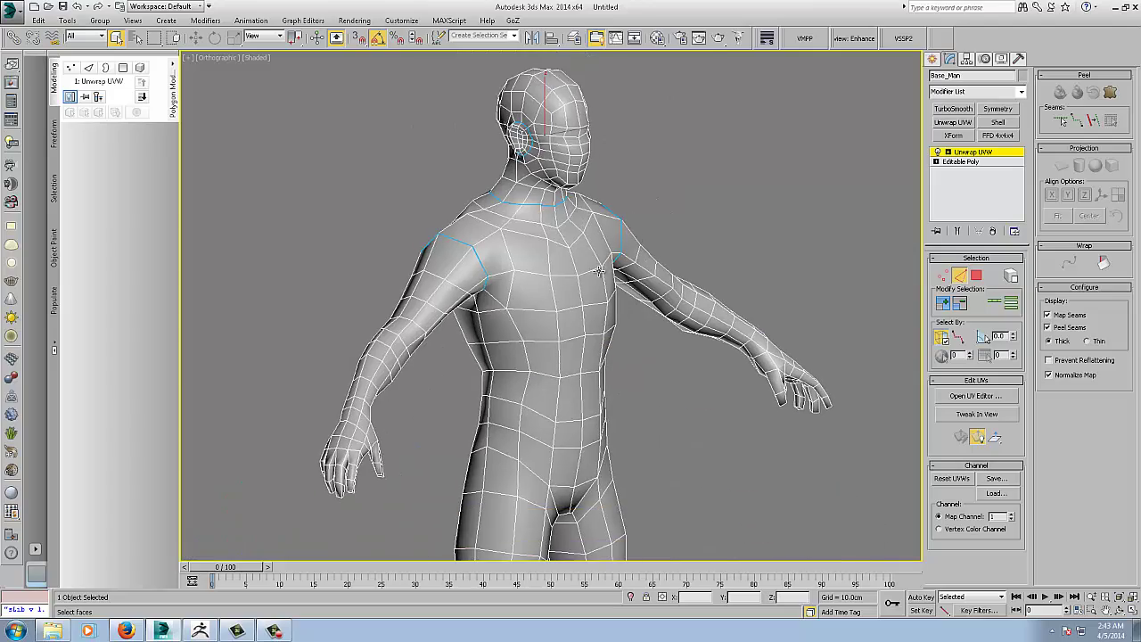
pyautogui.scroll(-1, 598, 271)
pyautogui.scroll(-3, 639, 428)
pyautogui.keyDown('alt'); pyautogui.moveTo(639, 428); pyautogui.dragTo(589, 303, button='middle'); pyautogui.keyUp('alt')
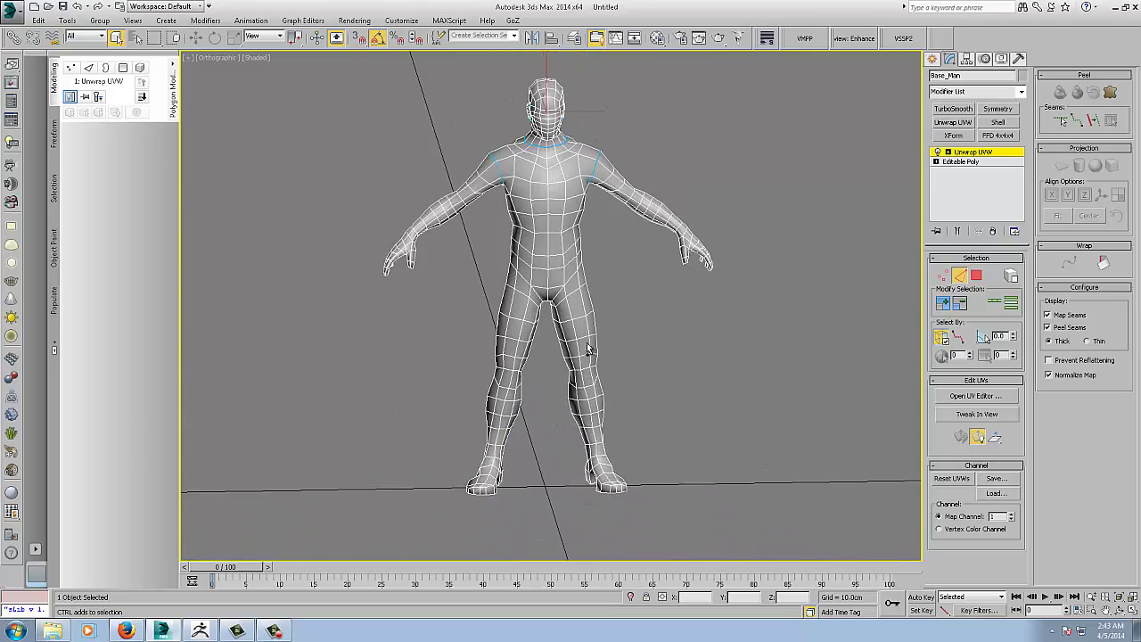
pyautogui.scroll(6, 582, 292)
pyautogui.moveTo(499, 278); pyautogui.dragTo(585, 429, button='middle')
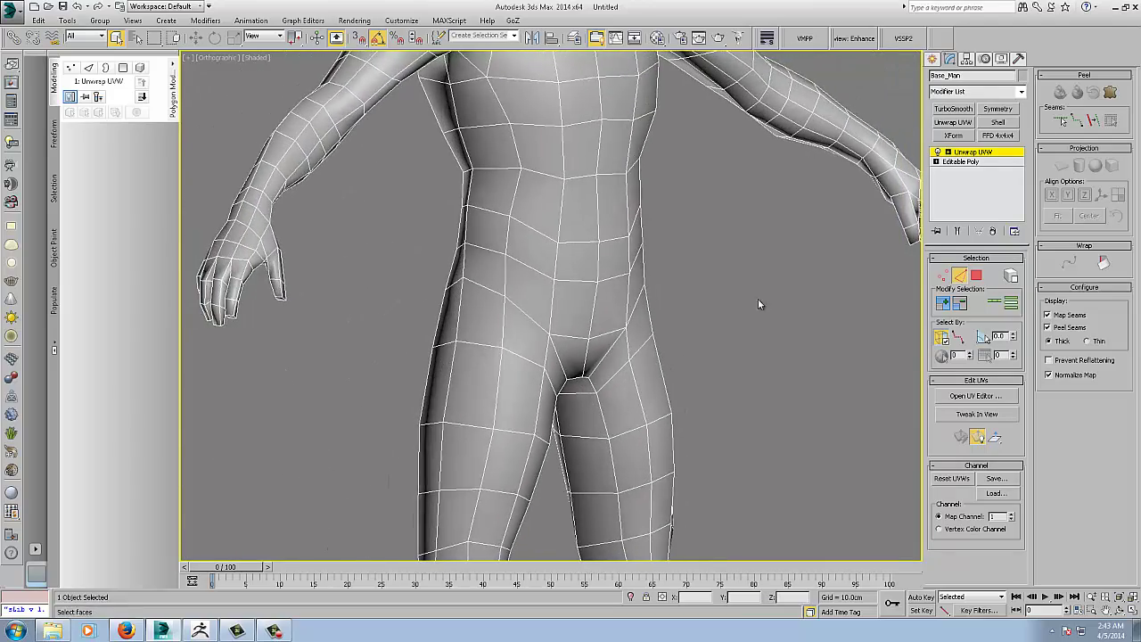
pyautogui.click(560, 362)
pyautogui.keyDown('ctrl'); pyautogui.click(598, 363); pyautogui.keyUp('ctrl')
pyautogui.click(990, 303)
# Step: Extend the groin selection outward along both hip creases to encircle the legs and convert it to seams
pyautogui.keyDown('alt'); pyautogui.moveTo(591, 380); pyautogui.dragTo(491, 339, button='middle'); pyautogui.keyUp('alt')
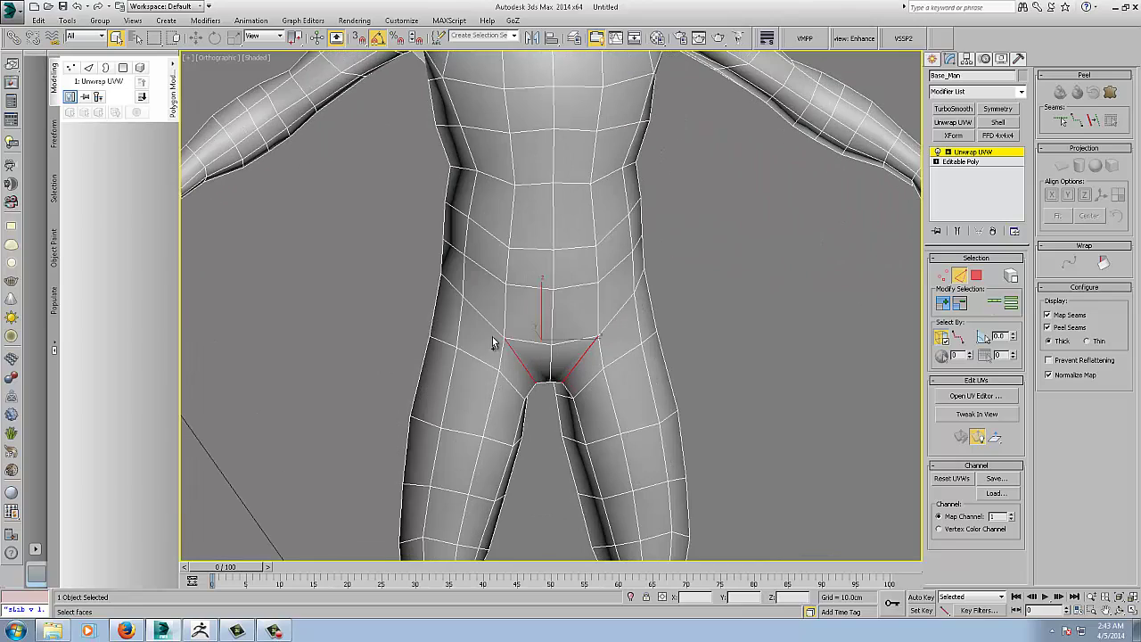
pyautogui.keyDown('ctrl'); pyautogui.click(488, 320); pyautogui.keyUp('ctrl')
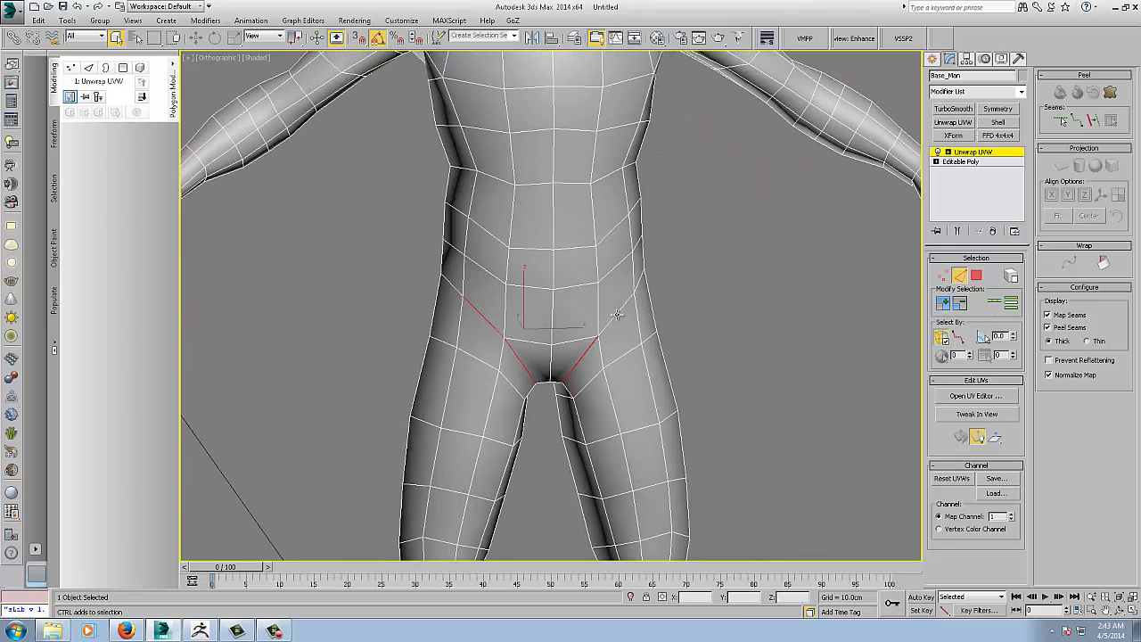
pyautogui.keyDown('alt'); pyautogui.moveTo(571, 321); pyautogui.dragTo(721, 365, button='middle'); pyautogui.keyUp('alt')
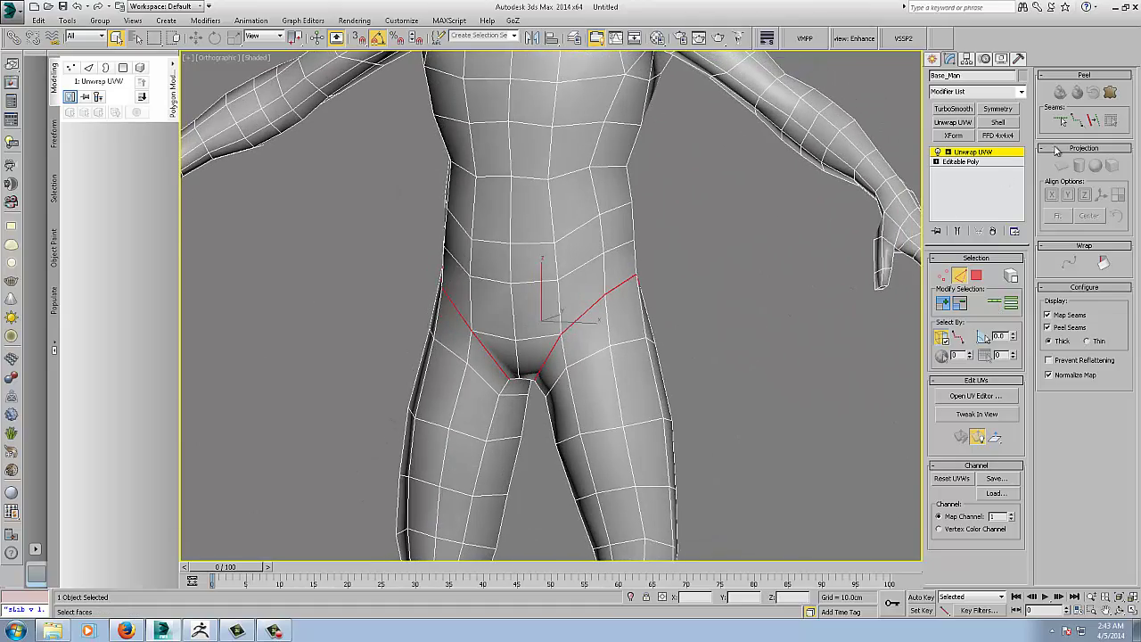
pyautogui.click(1093, 119)
# Step: Try to select the border edges around one foot's sole and extend them into loops
pyautogui.moveTo(692, 422); pyautogui.dragTo(725, 198, button='middle')
pyautogui.scroll(-5, 725, 189)
pyautogui.keyDown('alt'); pyautogui.moveTo(684, 307); pyautogui.dragTo(645, 326, button='middle'); pyautogui.keyUp('alt')
pyautogui.scroll(8, 648, 322)
pyautogui.moveTo(615, 287); pyautogui.dragTo(646, 432, button='middle')
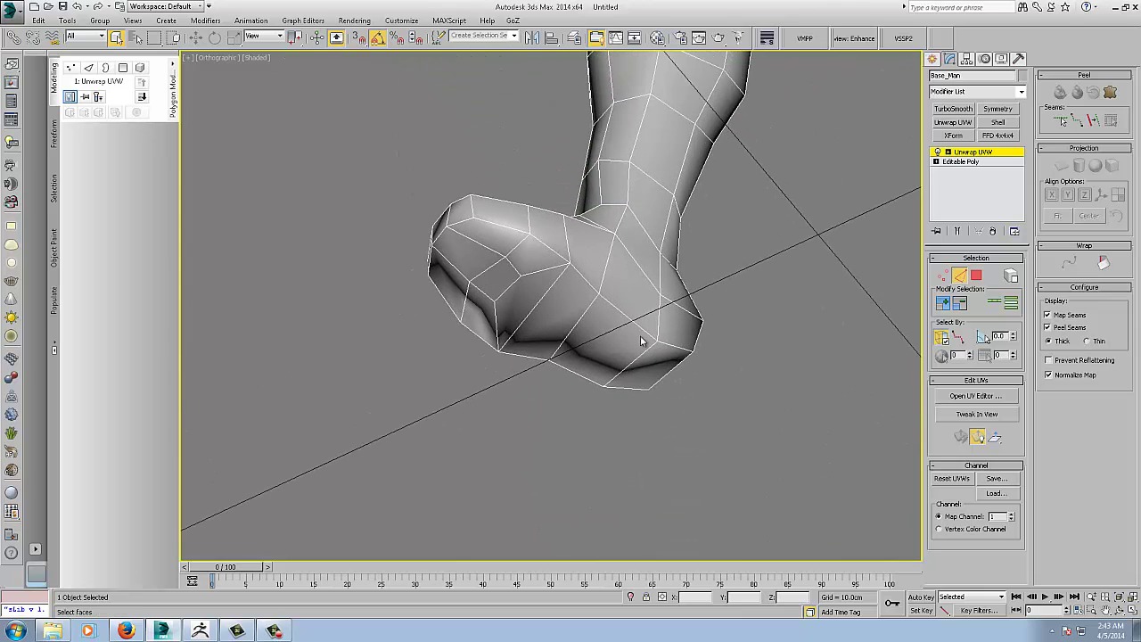
pyautogui.click(633, 322)
pyautogui.keyDown('ctrl'); pyautogui.click(674, 347); pyautogui.keyUp('ctrl')
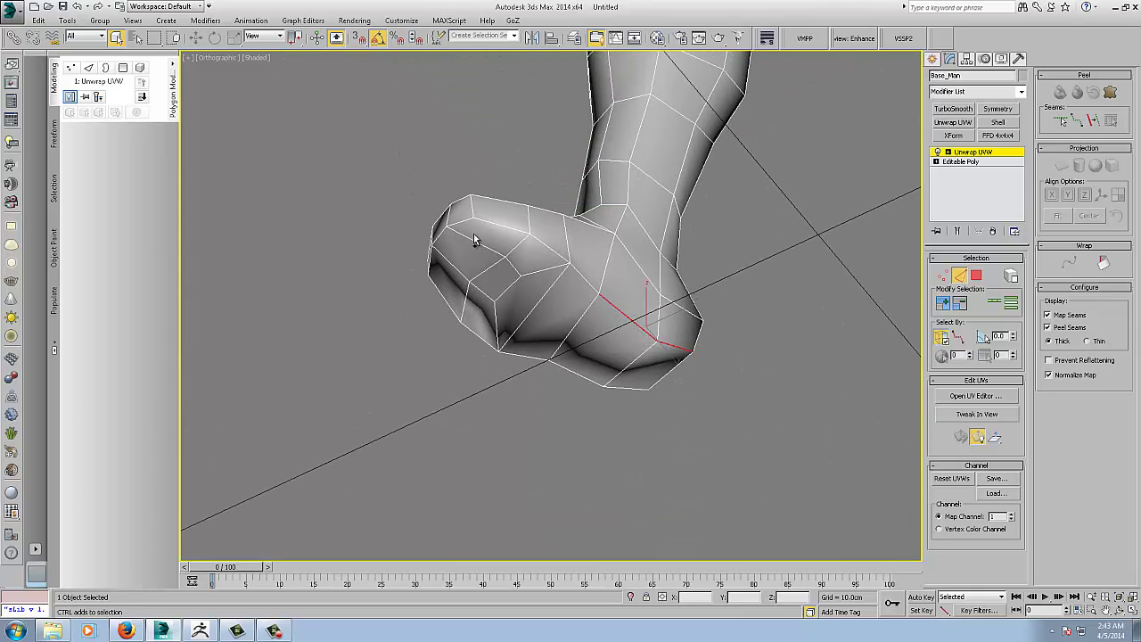
pyautogui.keyDown('ctrl'); pyautogui.click(504, 225); pyautogui.keyUp('ctrl')
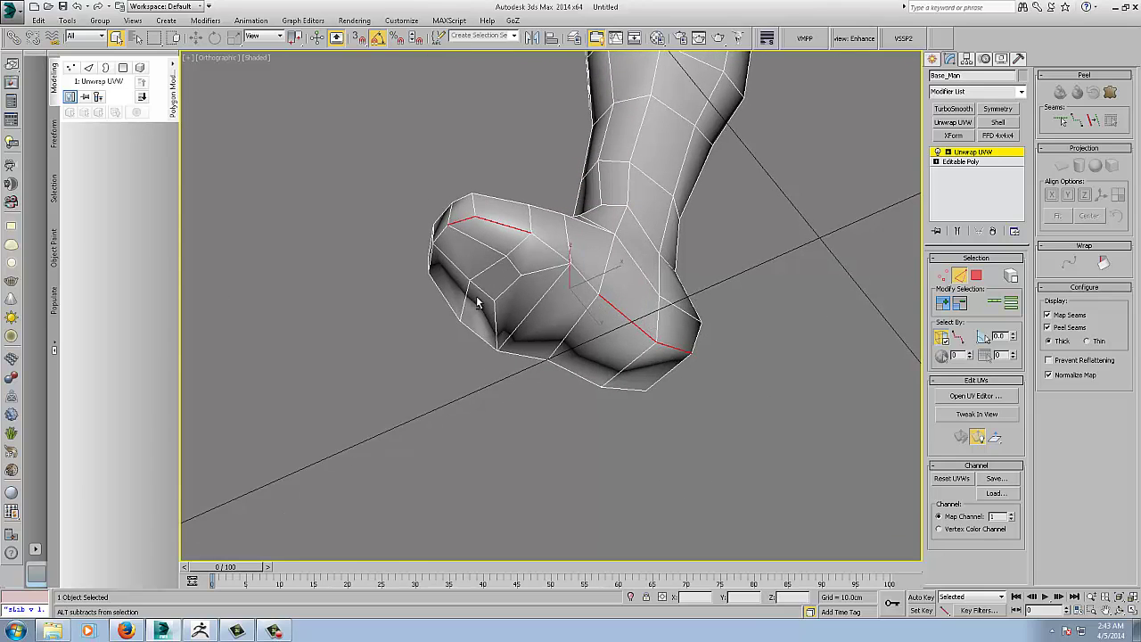
pyautogui.keyDown('alt'); pyautogui.moveTo(476, 311); pyautogui.dragTo(478, 300, button='middle'); pyautogui.keyUp('alt')
pyautogui.keyDown('ctrl'); pyautogui.click(443, 290); pyautogui.keyUp('ctrl')
pyautogui.keyDown('ctrl'); pyautogui.click(524, 354); pyautogui.keyUp('ctrl')
pyautogui.keyDown('ctrl'); pyautogui.click(666, 376); pyautogui.keyUp('ctrl')
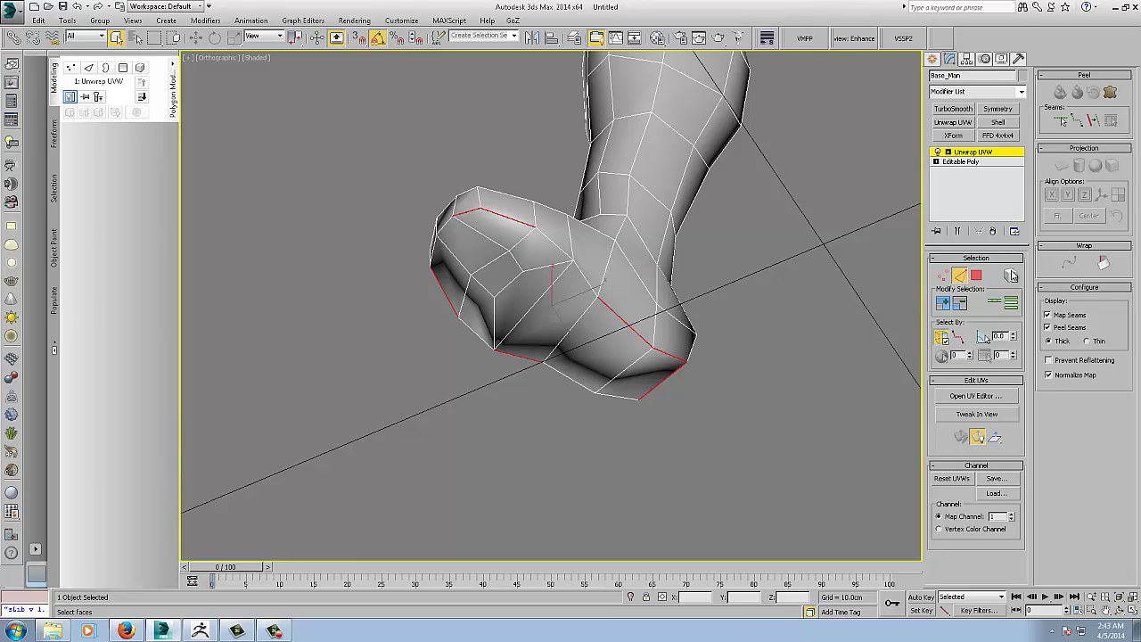
pyautogui.click(994, 302)
pyautogui.keyDown('alt'); pyautogui.moveTo(737, 341); pyautogui.dragTo(673, 412, button='middle'); pyautogui.keyUp('alt')
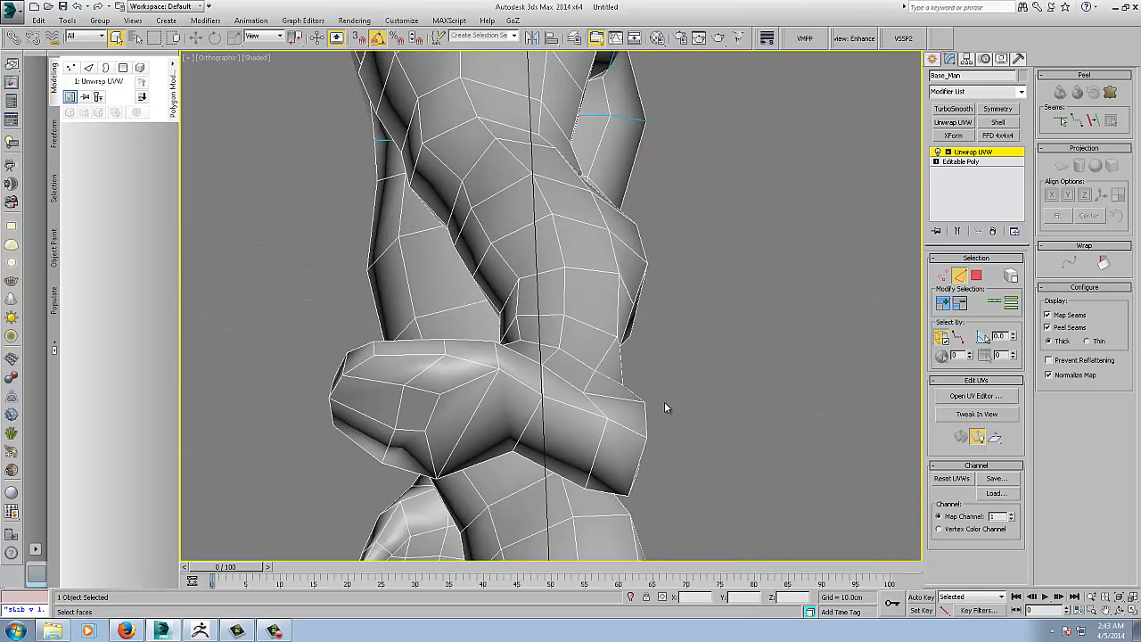
# Step: Select edges along the heel, toe and sides of one foot's sole border and extend them into loops
pyautogui.click(581, 411)
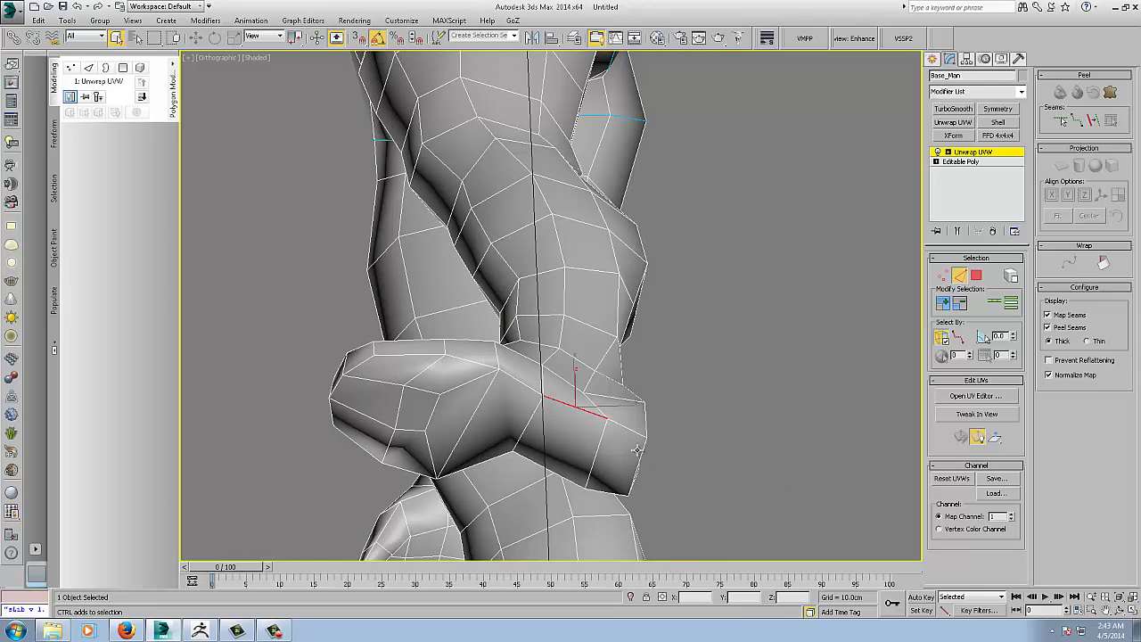
pyautogui.keyDown('alt'); pyautogui.moveTo(640, 450); pyautogui.dragTo(785, 379, button='middle'); pyautogui.keyUp('alt')
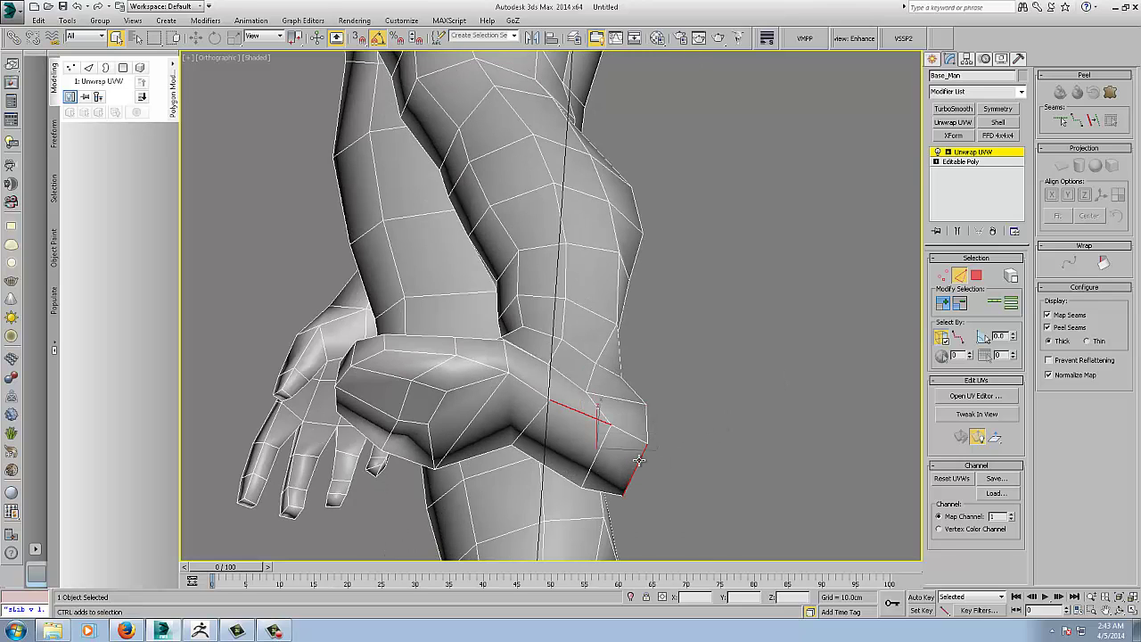
pyautogui.scroll(-3, 656, 461)
pyautogui.moveTo(656, 461)
pyautogui.mouseDown(button='middle')
pyautogui.moveTo(722, 291)
pyautogui.moveTo(748, 432)
pyautogui.moveTo(535, 351)
pyautogui.moveTo(663, 450)
pyautogui.mouseUp(button='middle')
pyautogui.scroll(4, 663, 450)
pyautogui.keyDown('alt'); pyautogui.moveTo(636, 400); pyautogui.dragTo(531, 316, button='middle'); pyautogui.keyUp('alt')
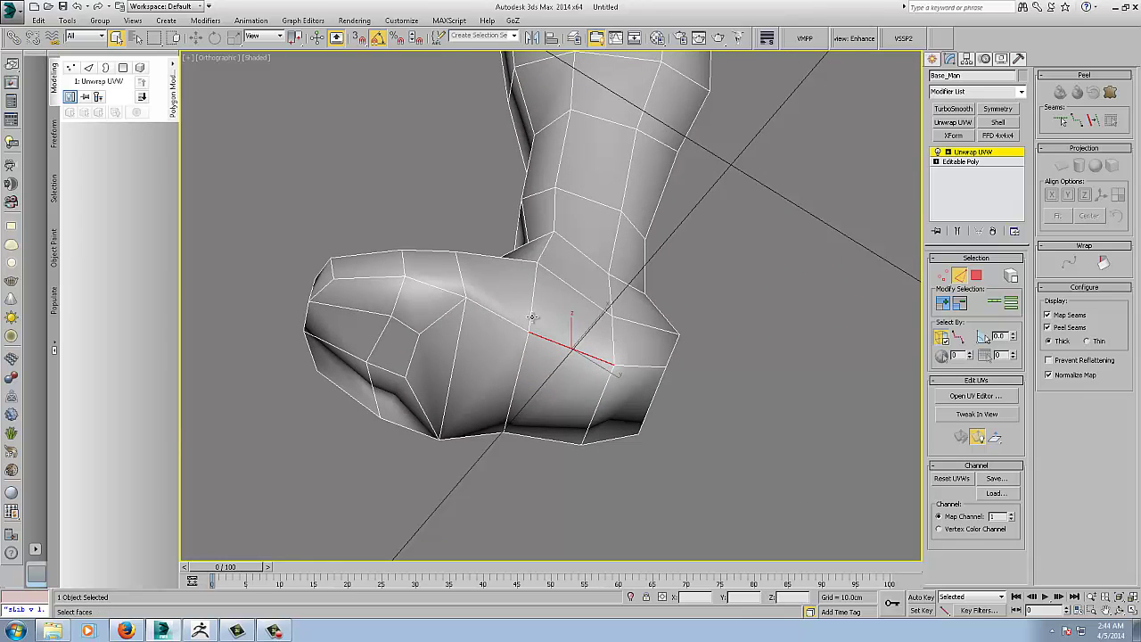
pyautogui.keyDown('ctrl'); pyautogui.click(321, 289); pyautogui.keyUp('ctrl')
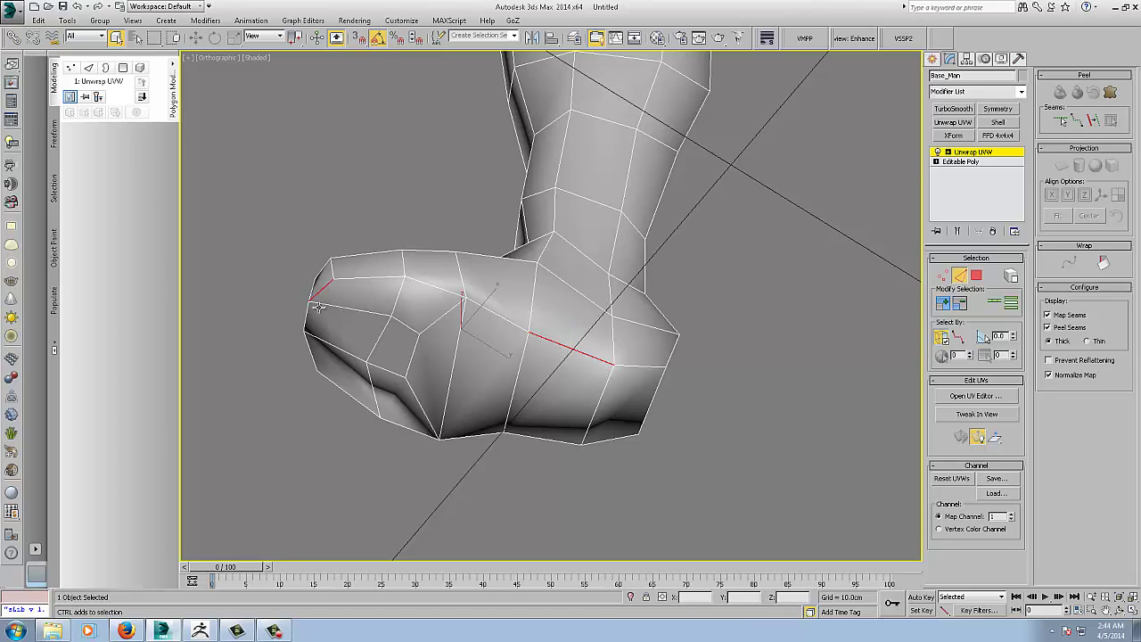
pyautogui.keyDown('ctrl'); pyautogui.click(310, 346); pyautogui.keyUp('ctrl')
pyautogui.keyDown('ctrl'); pyautogui.click(488, 433); pyautogui.keyUp('ctrl')
pyautogui.keyDown('ctrl'); pyautogui.click(647, 412); pyautogui.keyUp('ctrl')
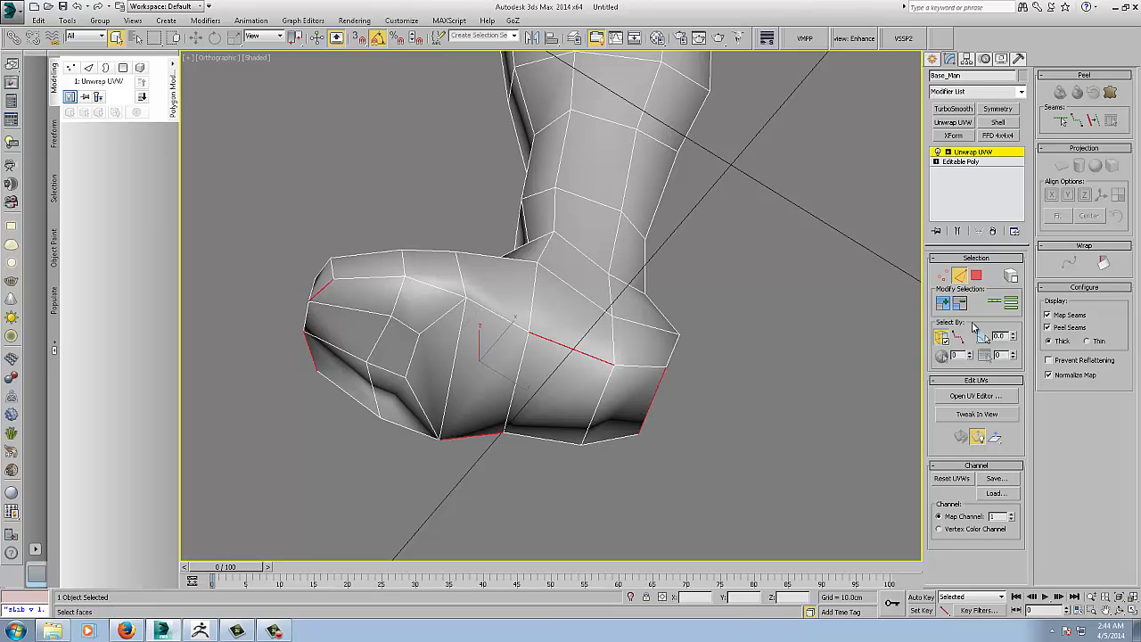
pyautogui.click(992, 305)
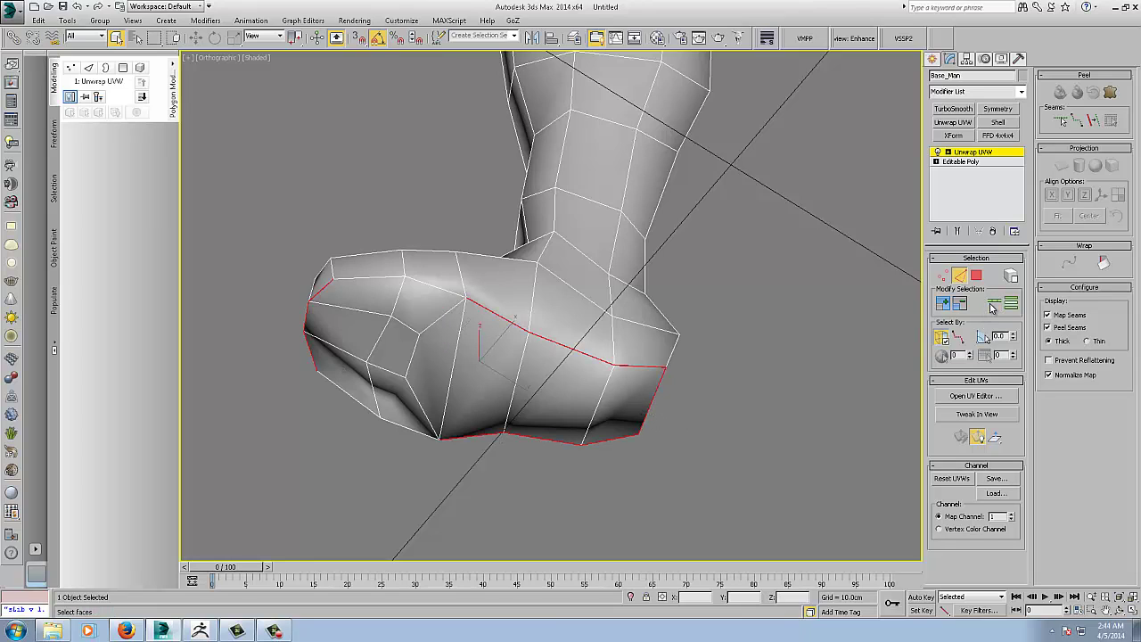
# Step: Add the remaining side edges near the toes to close the sole border selection and inspect it all around
pyautogui.keyDown('ctrl'); pyautogui.click(428, 285); pyautogui.keyUp('ctrl')
pyautogui.keyDown('ctrl'); pyautogui.click(368, 278); pyautogui.keyUp('ctrl')
pyautogui.keyDown('alt'); pyautogui.moveTo(383, 332); pyautogui.dragTo(606, 356, button='middle'); pyautogui.keyUp('alt')
pyautogui.keyDown('alt'); pyautogui.moveTo(478, 381); pyautogui.dragTo(309, 389, button='middle'); pyautogui.keyUp('alt')
pyautogui.keyDown('alt'); pyautogui.moveTo(493, 372); pyautogui.dragTo(494, 417, button='middle'); pyautogui.keyUp('alt')
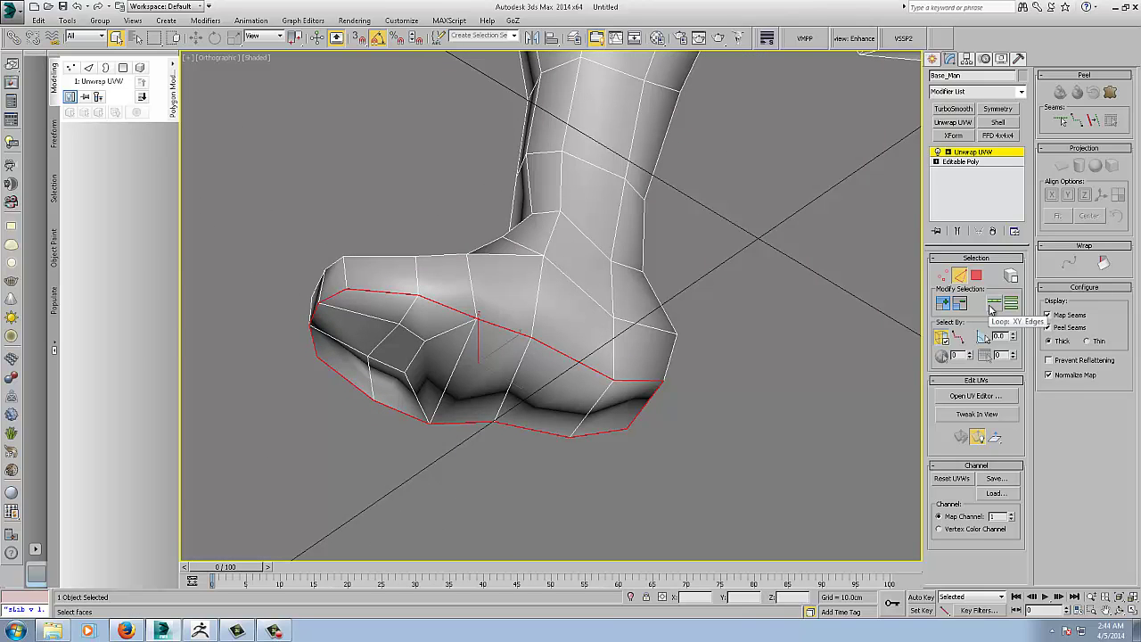
# Step: Select edges along the heel, toes and both sides of the first foot's sole border
pyautogui.scroll(-3, 598, 292)
pyautogui.moveTo(599, 292)
pyautogui.keyDown('alt'); pyautogui.mouseDown(button='middle')
pyautogui.moveTo(613, 354)
pyautogui.moveTo(570, 399)
pyautogui.moveTo(601, 359)
pyautogui.moveTo(668, 383)
pyautogui.moveTo(612, 392)
pyautogui.moveTo(588, 297)
pyautogui.mouseUp(button='middle'); pyautogui.keyUp('alt')
pyautogui.scroll(3, 571, 398)
pyautogui.click(588, 303)
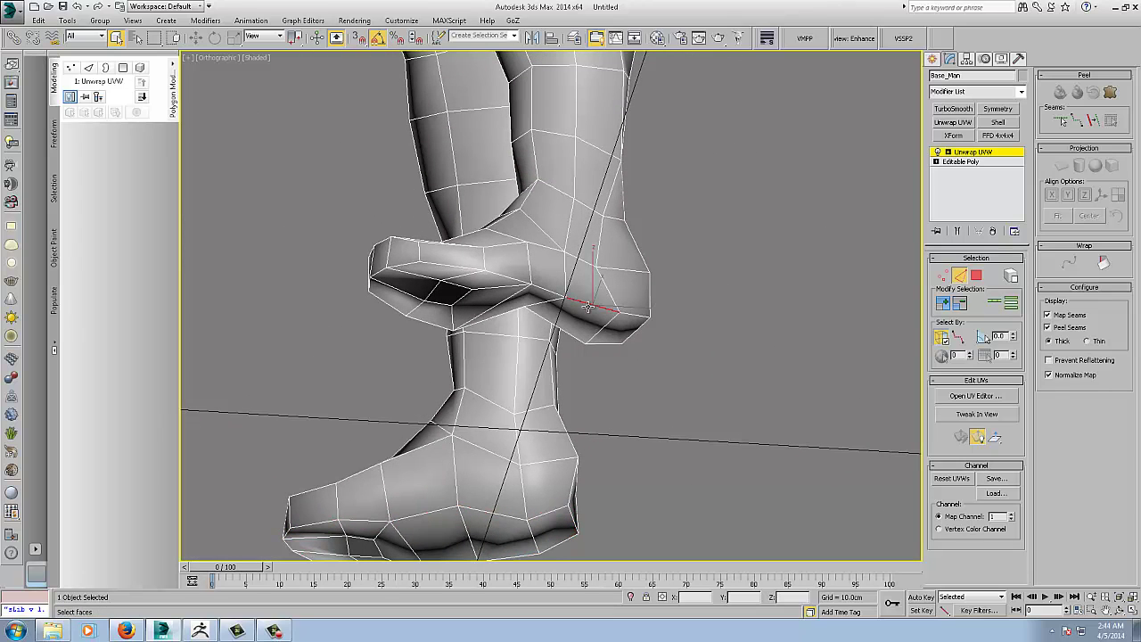
pyautogui.keyDown('ctrl'); pyautogui.click(443, 268); pyautogui.keyUp('ctrl')
pyautogui.keyDown('ctrl'); pyautogui.click(378, 301); pyautogui.keyUp('ctrl')
pyautogui.keyDown('ctrl'); pyautogui.click(627, 338); pyautogui.keyUp('ctrl')
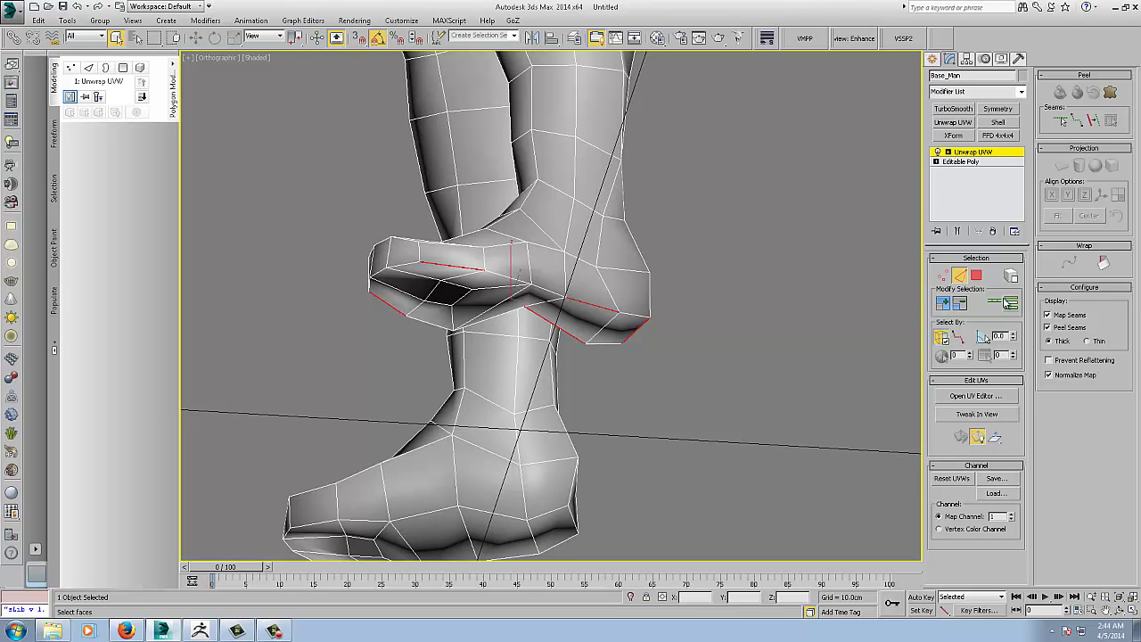
# Step: Extend the sole edges into loops, close the border along the toes, and convert the selection to seams
pyautogui.click(994, 303)
pyautogui.moveTo(592, 335)
pyautogui.keyDown('alt'); pyautogui.mouseDown(button='middle')
pyautogui.moveTo(592, 349)
pyautogui.moveTo(580, 328)
pyautogui.mouseUp(button='middle'); pyautogui.keyUp('alt')
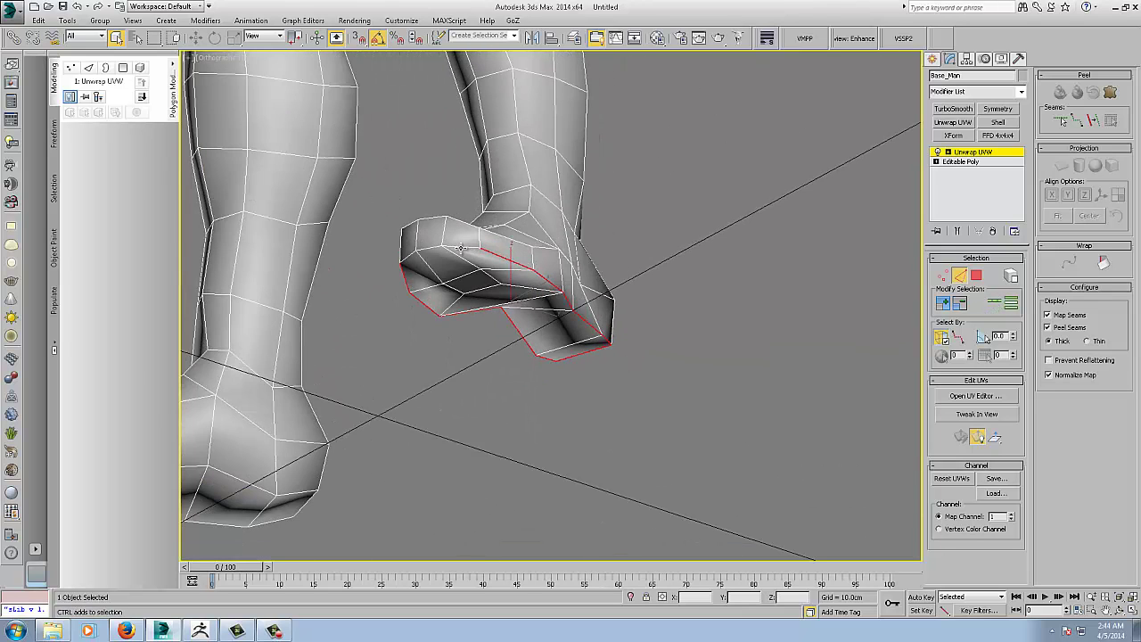
pyautogui.keyDown('alt'); pyautogui.moveTo(704, 330); pyautogui.dragTo(535, 431, button='middle'); pyautogui.keyUp('alt')
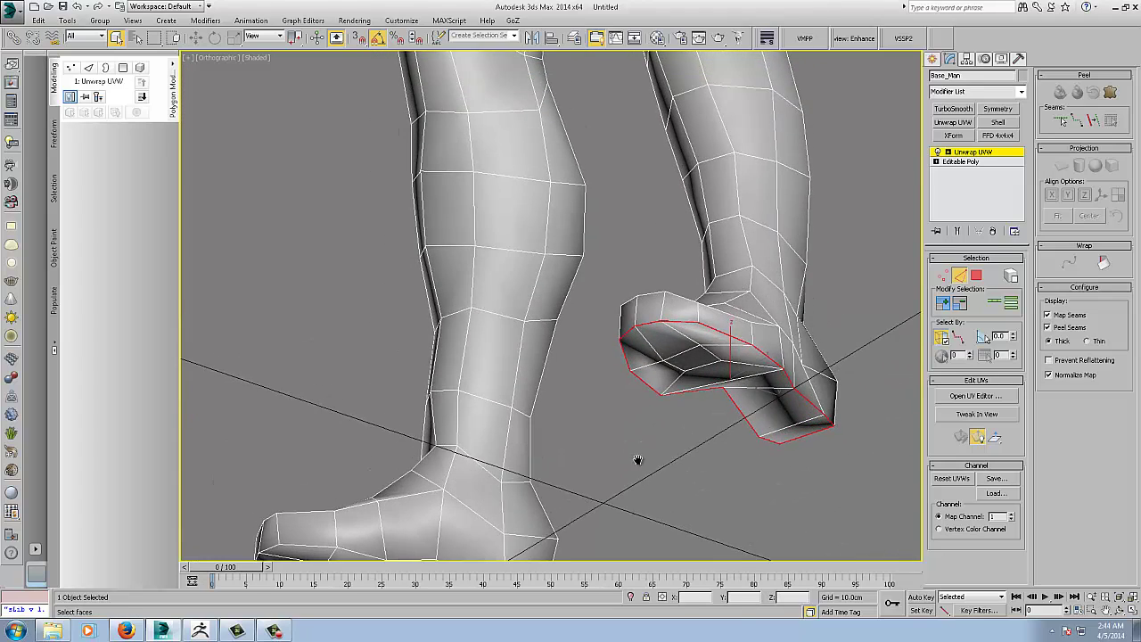
pyautogui.keyDown('alt'); pyautogui.moveTo(639, 474); pyautogui.dragTo(516, 446, button='middle'); pyautogui.keyUp('alt')
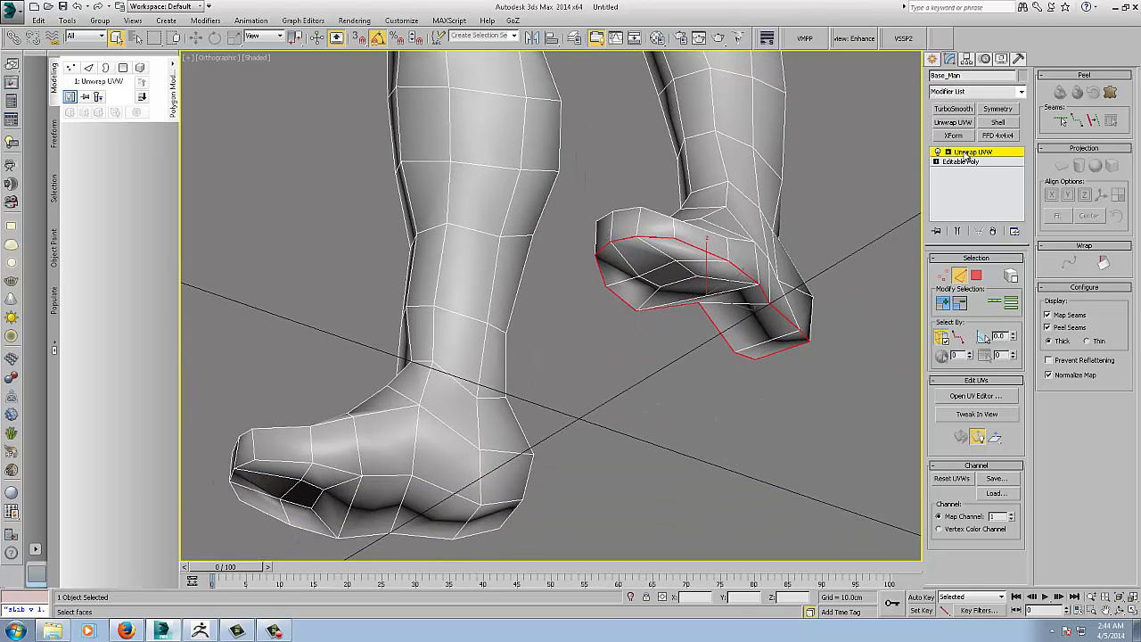
pyautogui.click(1094, 121)
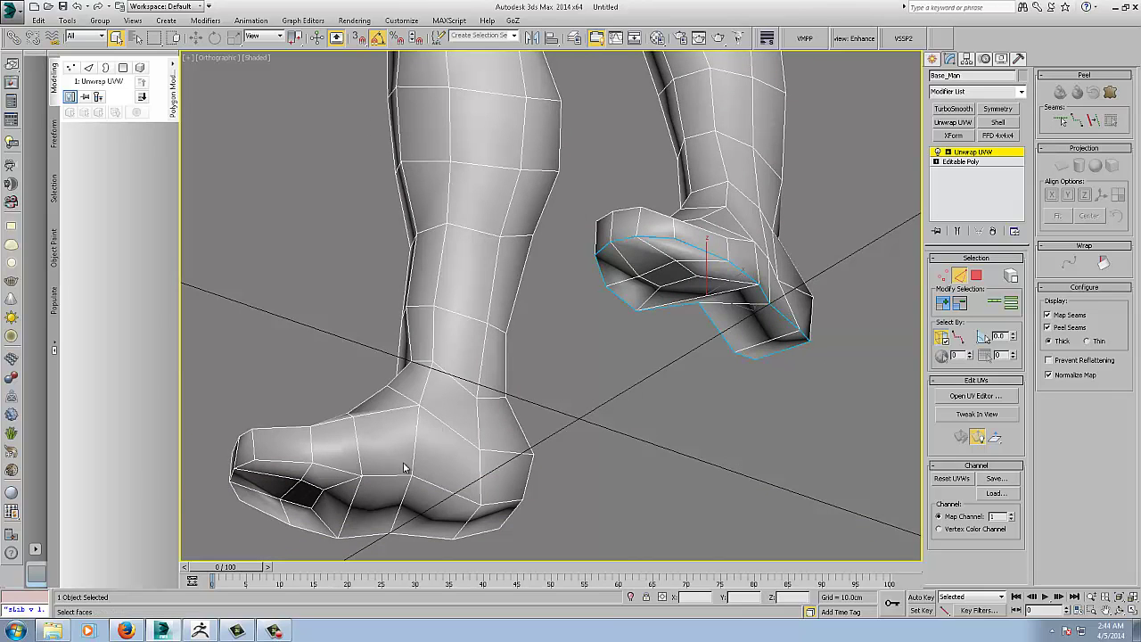
# Step: Select the border edges around the other foot's sole, extend them into loops and convert them to seams
pyautogui.moveTo(404, 468); pyautogui.dragTo(450, 334, button='middle')
pyautogui.click(438, 343)
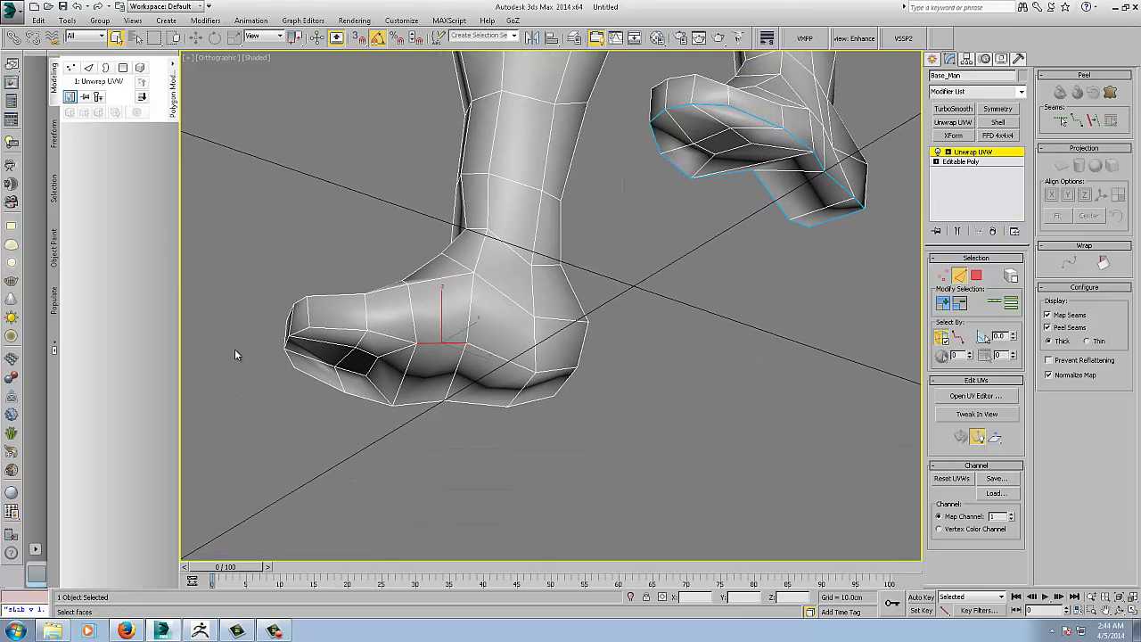
pyautogui.keyDown('ctrl'); pyautogui.click(343, 329); pyautogui.keyUp('ctrl')
pyautogui.keyDown('ctrl'); pyautogui.click(555, 369); pyautogui.keyUp('ctrl')
pyautogui.keyDown('ctrl'); pyautogui.click(561, 384); pyautogui.keyUp('ctrl')
pyautogui.keyDown('alt'); pyautogui.moveTo(463, 401); pyautogui.dragTo(478, 443, button='middle'); pyautogui.keyUp('alt')
pyautogui.keyDown('ctrl'); pyautogui.click(477, 436); pyautogui.keyUp('ctrl')
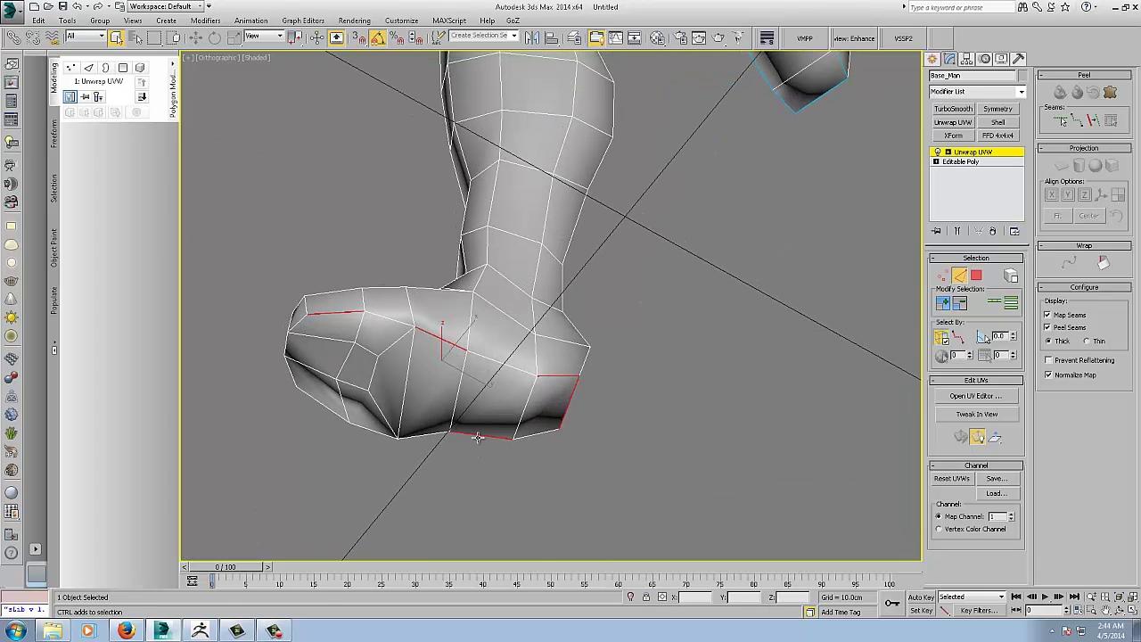
pyautogui.keyDown('ctrl'); pyautogui.click(322, 404); pyautogui.keyUp('ctrl')
pyautogui.keyDown('ctrl'); pyautogui.click(287, 341); pyautogui.keyUp('ctrl')
pyautogui.click(990, 303)
pyautogui.click(1091, 118)
# Step: Select an edge across the character's left wrist, extend it into a loop and convert it to a seam
pyautogui.scroll(-4, 603, 195)
pyautogui.moveTo(591, 178); pyautogui.dragTo(565, 334, button='middle')
pyautogui.scroll(-2, 553, 306)
pyautogui.moveTo(510, 207); pyautogui.dragTo(532, 318, button='middle')
pyautogui.moveTo(648, 261); pyautogui.dragTo(523, 274, button='middle')
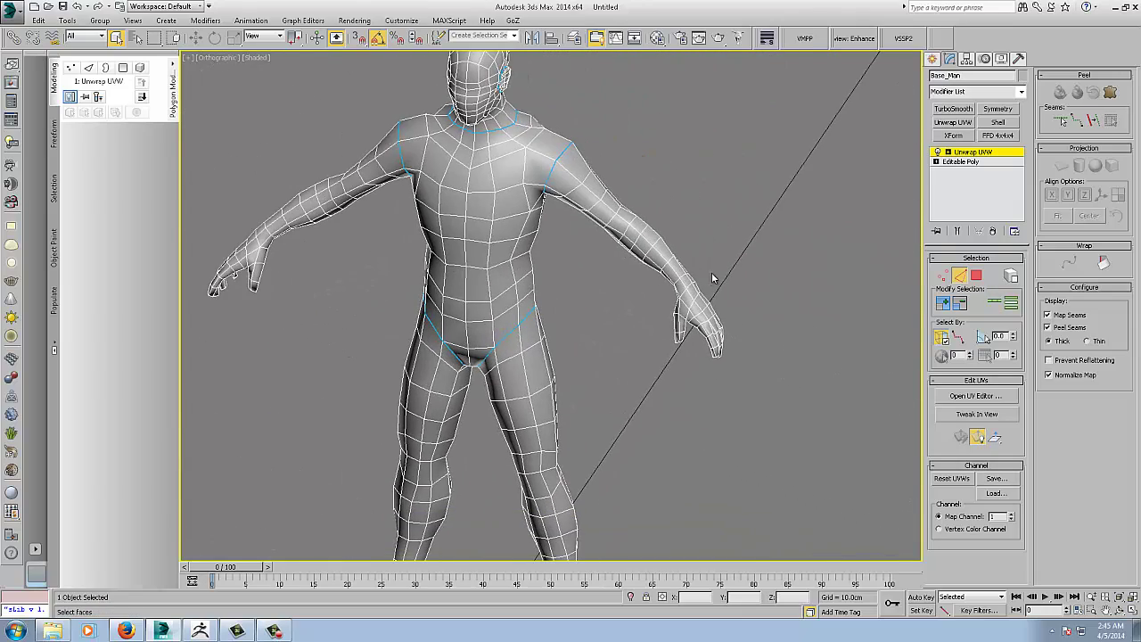
pyautogui.scroll(5, 684, 291)
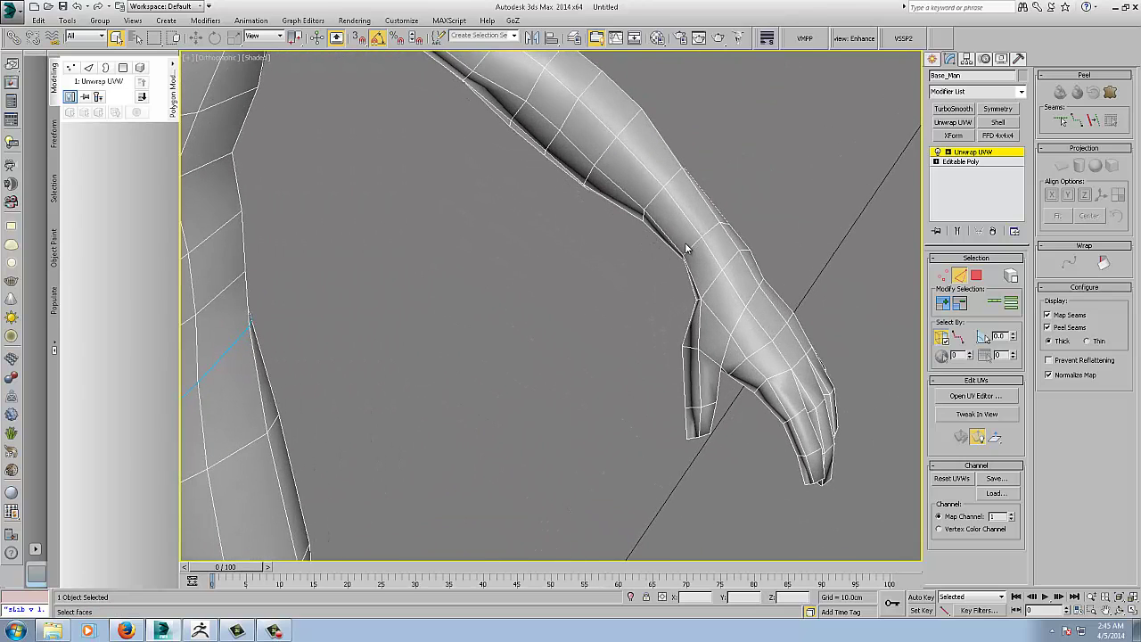
pyautogui.click(690, 245)
pyautogui.click(997, 304)
pyautogui.click(1091, 121)
# Step: Loop the edge around the character's right wrist and convert it to a seam
pyautogui.scroll(-4, 603, 303)
pyautogui.moveTo(412, 306); pyautogui.dragTo(566, 335, button='middle')
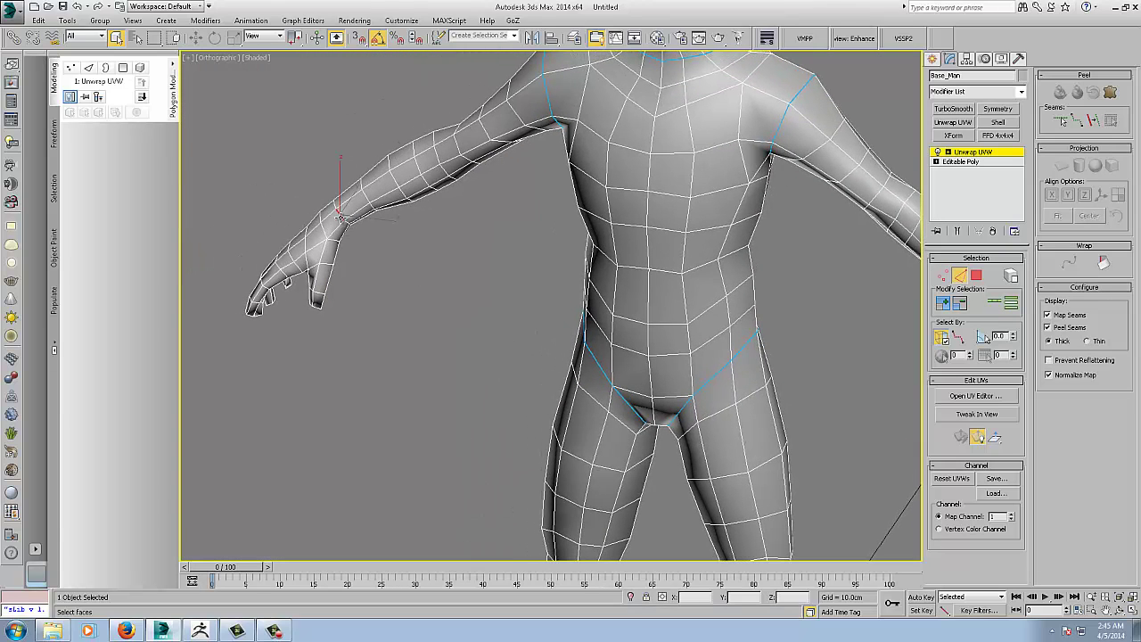
pyautogui.click(995, 303)
pyautogui.click(1094, 122)
# Step: Run a point-to-point seam from the back of the neck seam up over the back of the head towards the forehead
pyautogui.keyDown('alt'); pyautogui.moveTo(490, 207); pyautogui.dragTo(428, 456, button='middle'); pyautogui.keyUp('alt')
pyautogui.keyDown('alt'); pyautogui.moveTo(465, 358); pyautogui.dragTo(565, 402, button='middle'); pyautogui.keyUp('alt')
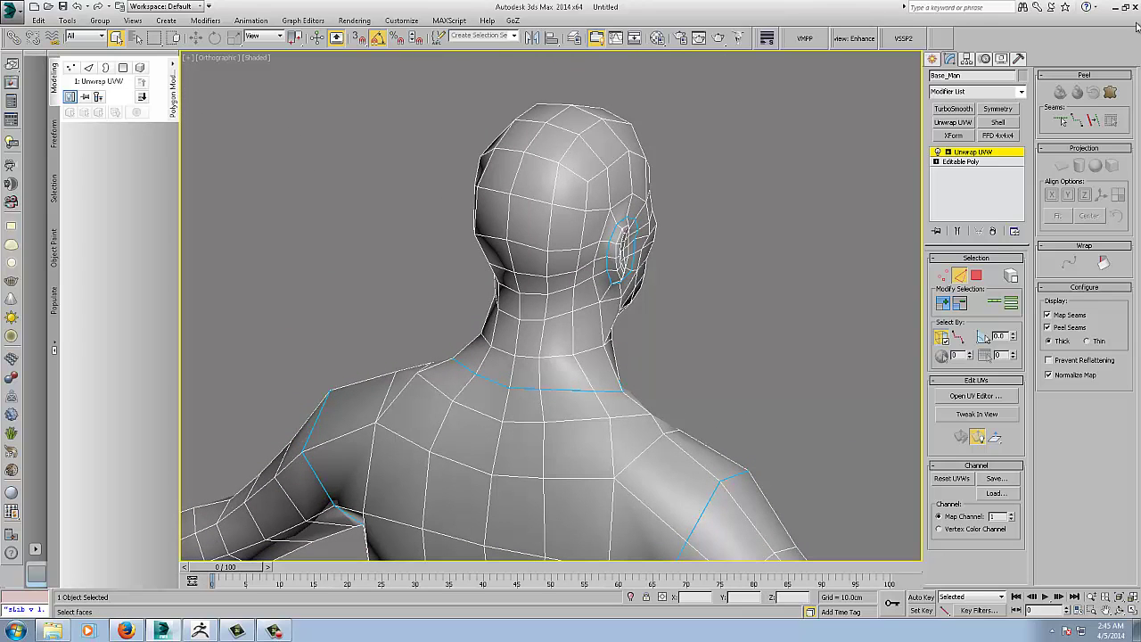
pyautogui.click(1061, 121)
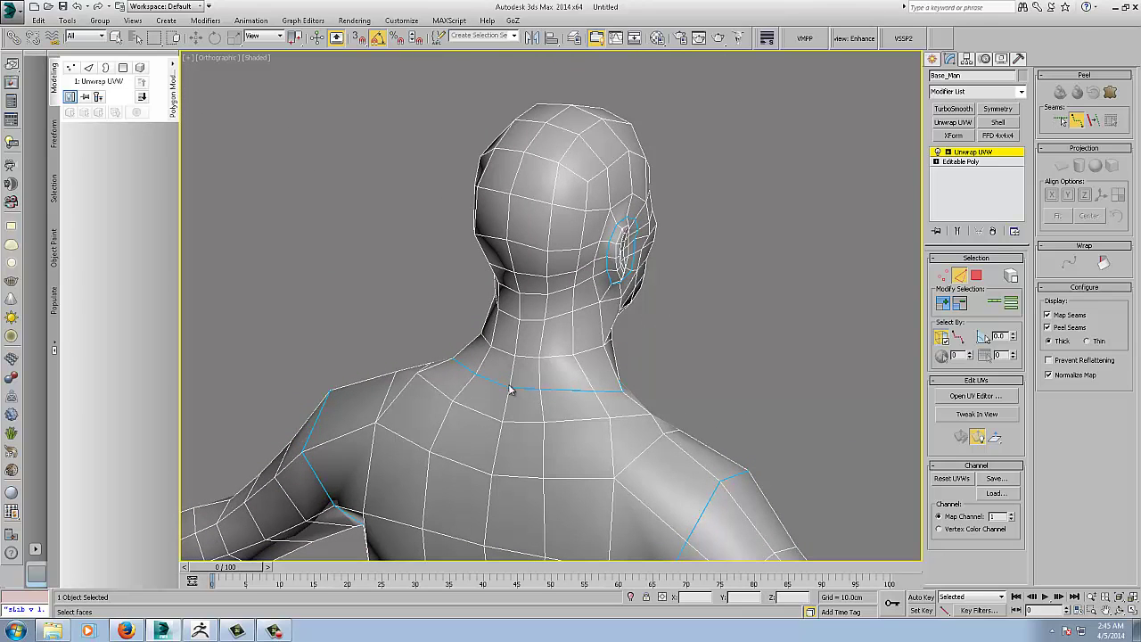
pyautogui.click(546, 121)
pyautogui.keyDown('alt'); pyautogui.moveTo(624, 168); pyautogui.dragTo(445, 283, button='middle'); pyautogui.keyUp('alt')
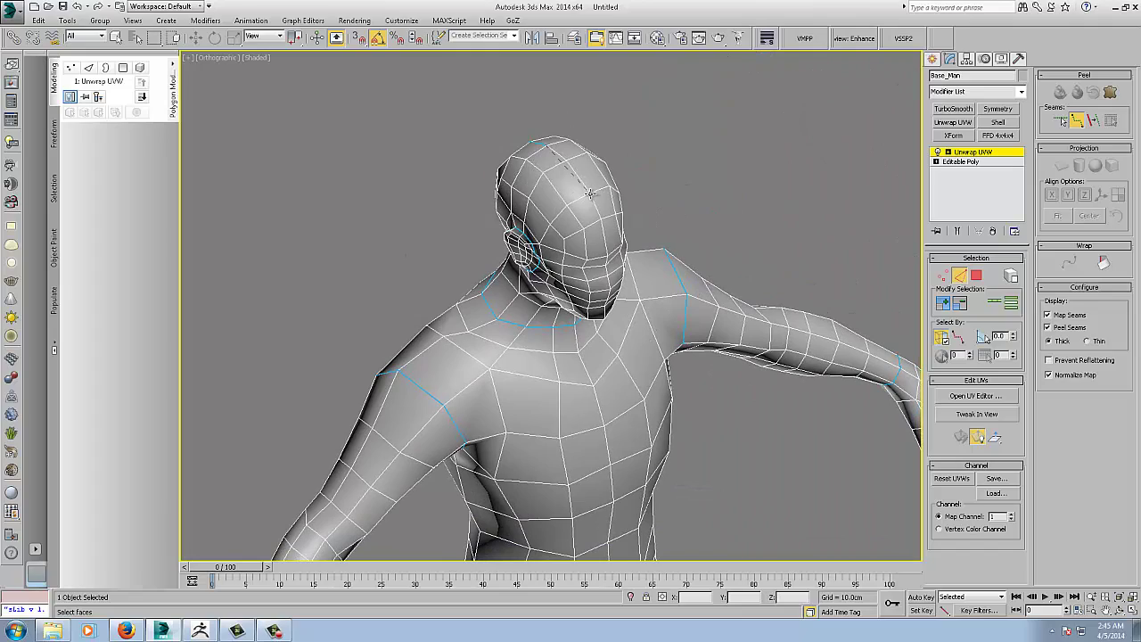
# Step: Add a point-to-point seam from the front of the neck seam up the throat to under the chin
pyautogui.keyDown('alt'); pyautogui.moveTo(630, 323); pyautogui.dragTo(533, 245, button='middle'); pyautogui.keyUp('alt')
pyautogui.scroll(5, 660, 341)
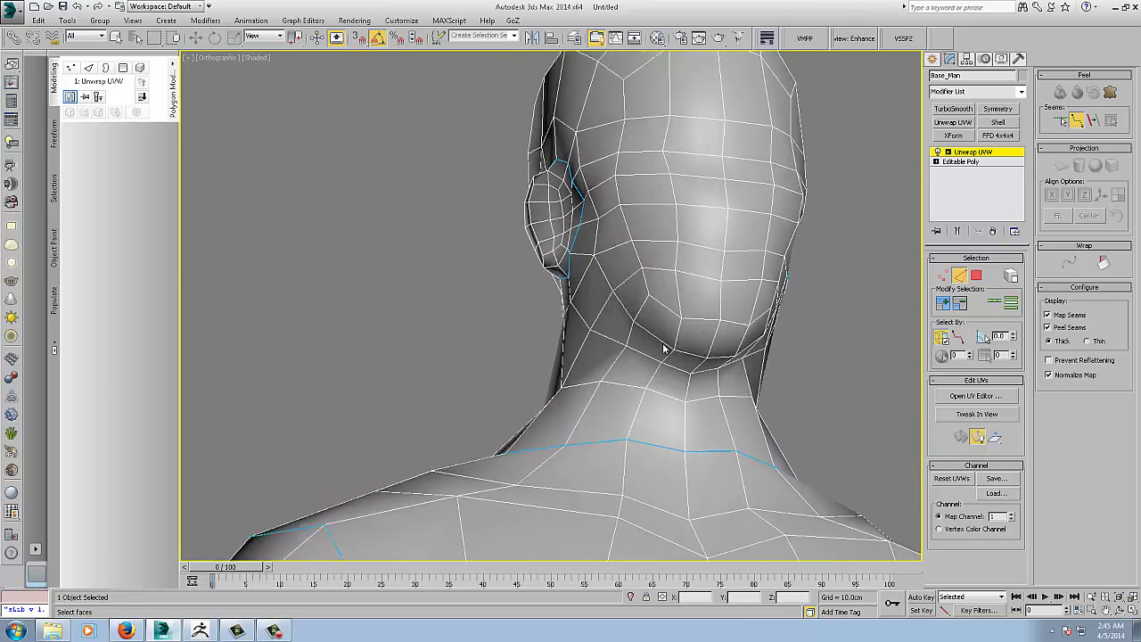
pyautogui.click(1059, 121)
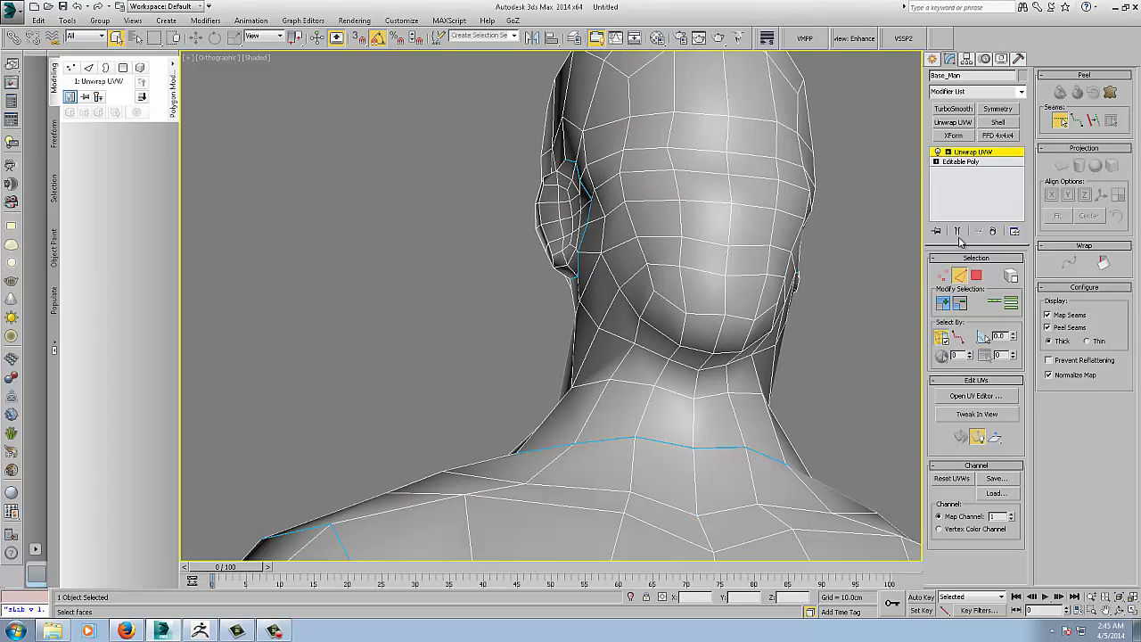
pyautogui.click(1076, 121)
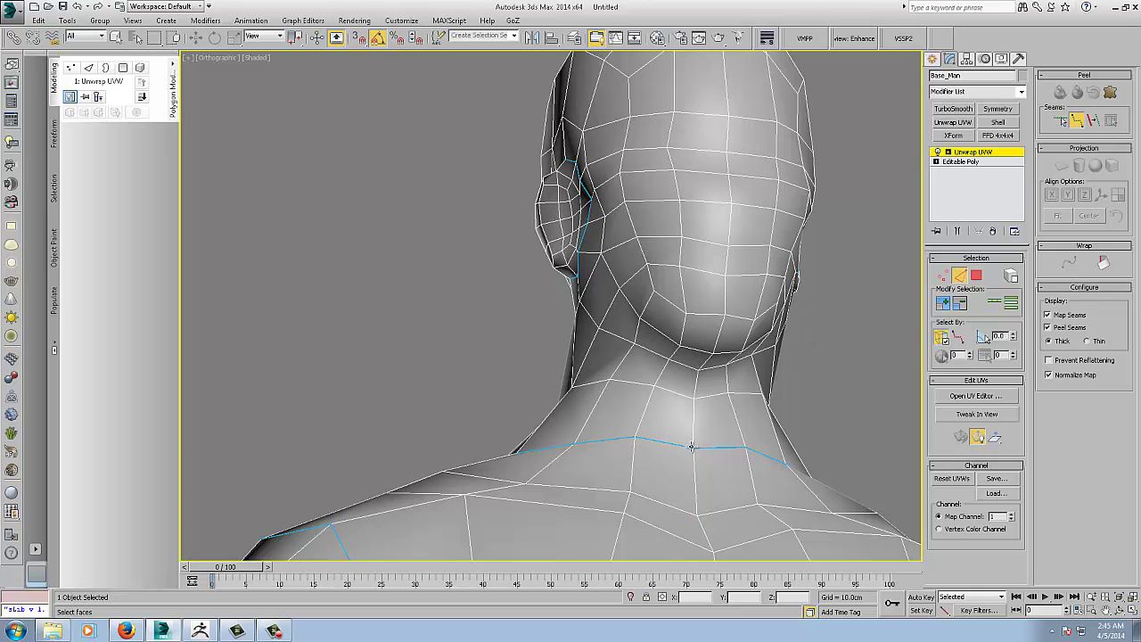
pyautogui.click(713, 352)
pyautogui.moveTo(590, 281); pyautogui.dragTo(552, 107, button='middle')
pyautogui.scroll(-2, 551, 107)
pyautogui.scroll(-1, 547, 146)
pyautogui.moveTo(540, 196); pyautogui.dragTo(512, 361, button='middle')
pyautogui.scroll(-3, 553, 354)
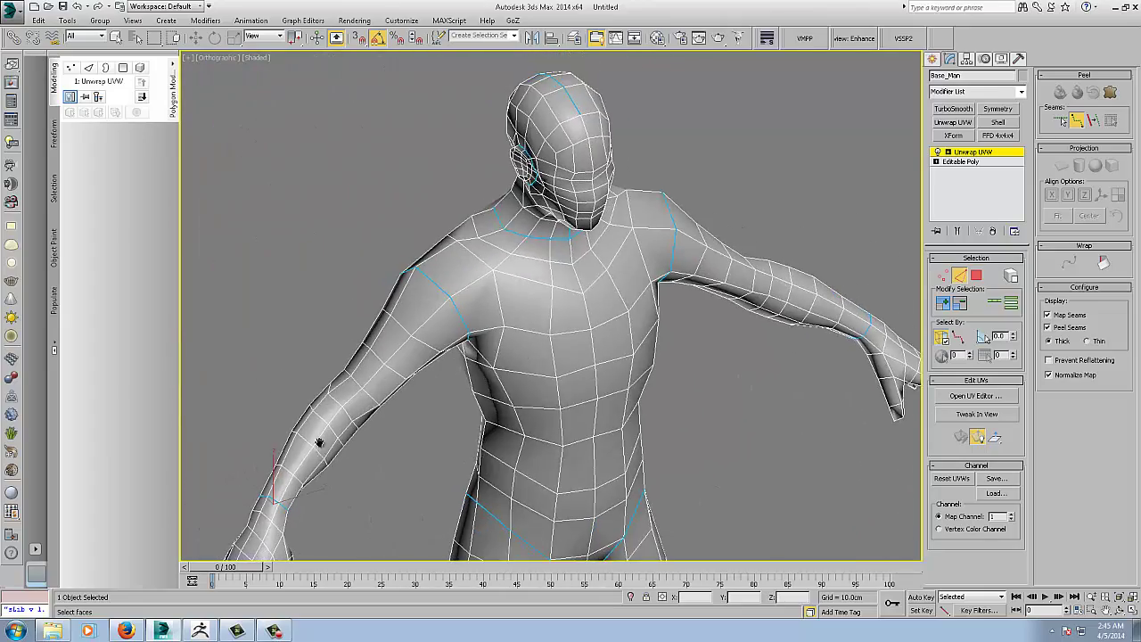
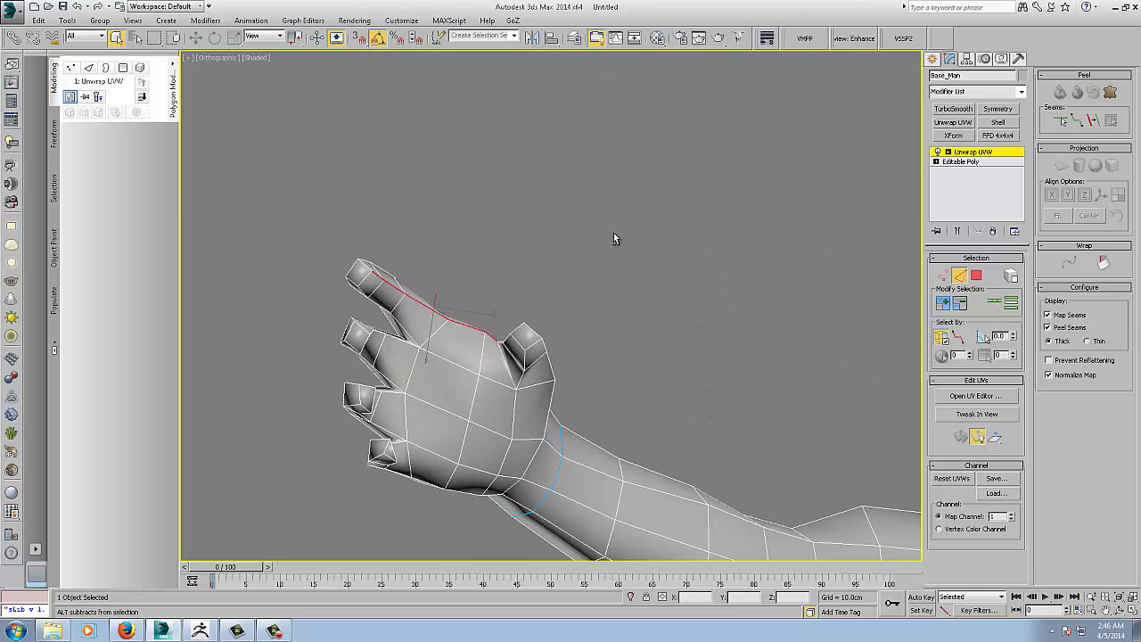
pyautogui.keyDown('ctrl'); pyautogui.click(367, 273); pyautogui.keyUp('ctrl')
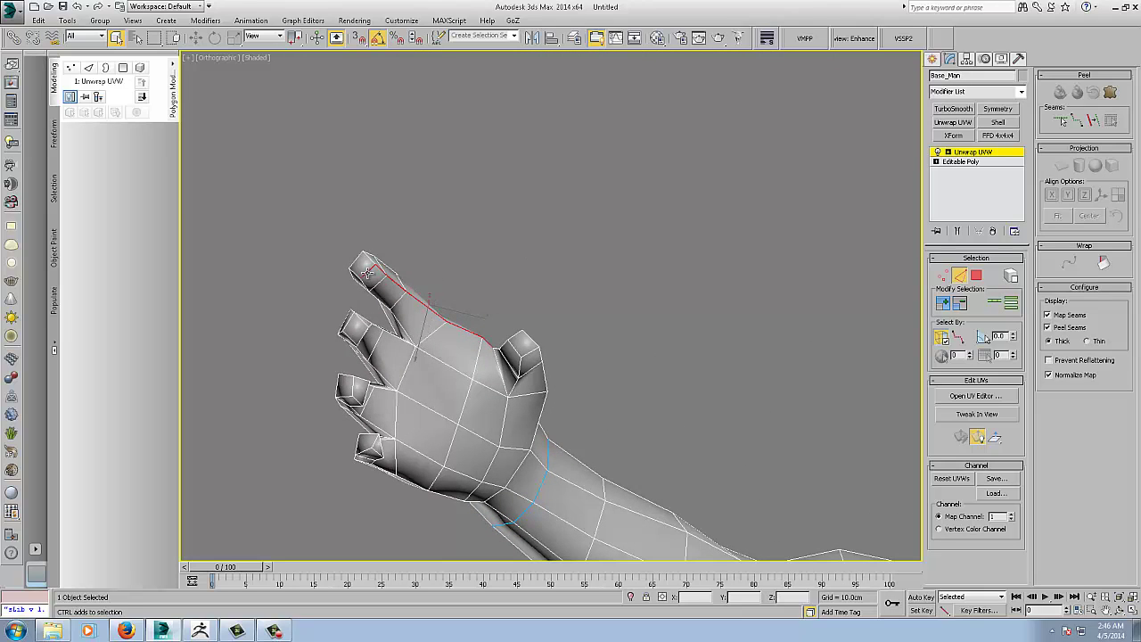
pyautogui.click(389, 334)
pyautogui.click(381, 385)
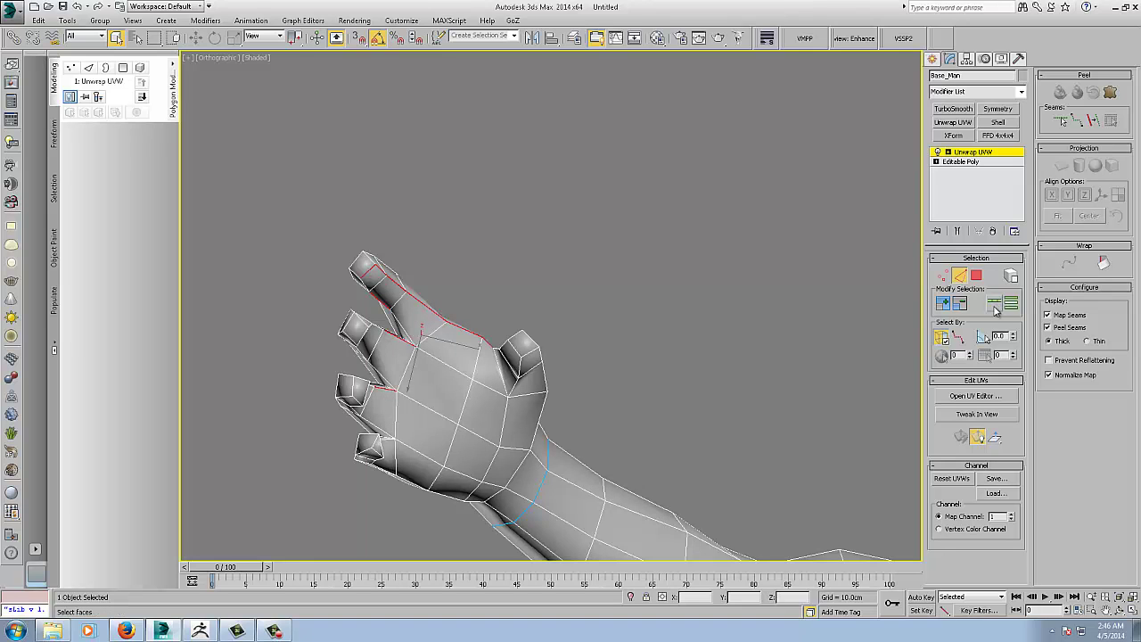
pyautogui.keyDown('alt'); pyautogui.moveTo(617, 361); pyautogui.dragTo(643, 274, button='middle'); pyautogui.keyUp('alt')
pyautogui.click(873, 211)
# Step: Run a point-to-point seam from the wrist seam along the side of the hand to the tip of the thumb
pyautogui.click(1076, 122)
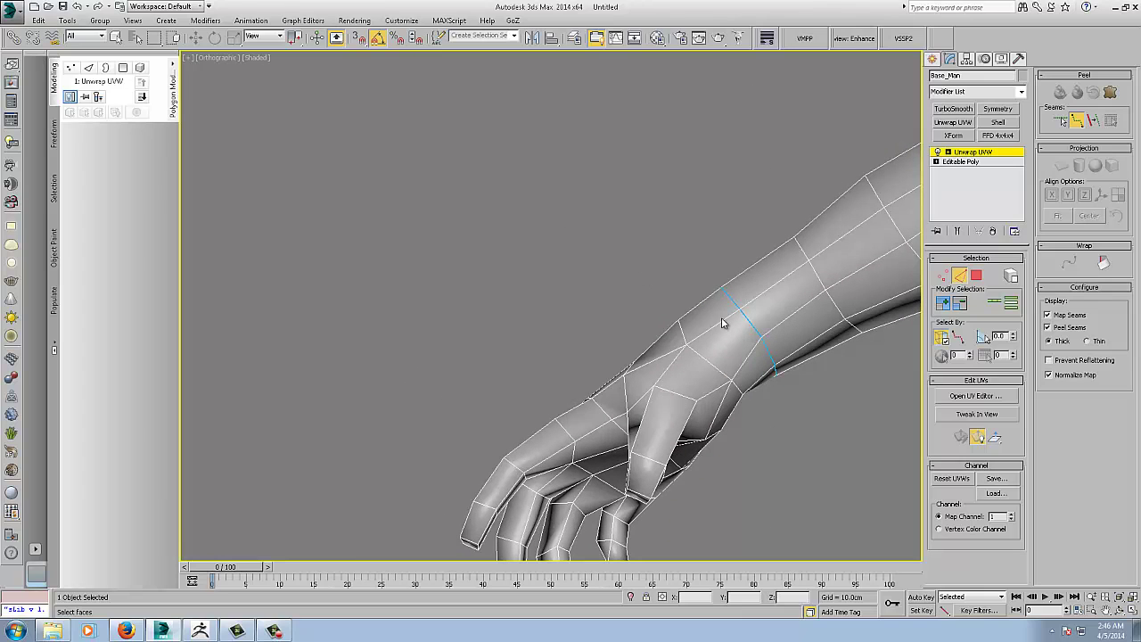
pyautogui.click(700, 399)
pyautogui.keyDown('alt'); pyautogui.moveTo(700, 398); pyautogui.dragTo(671, 230, button='middle'); pyautogui.keyUp('alt')
pyautogui.click(666, 386)
pyautogui.keyDown('alt'); pyautogui.moveTo(667, 385); pyautogui.dragTo(587, 398, button='middle'); pyautogui.keyUp('alt')
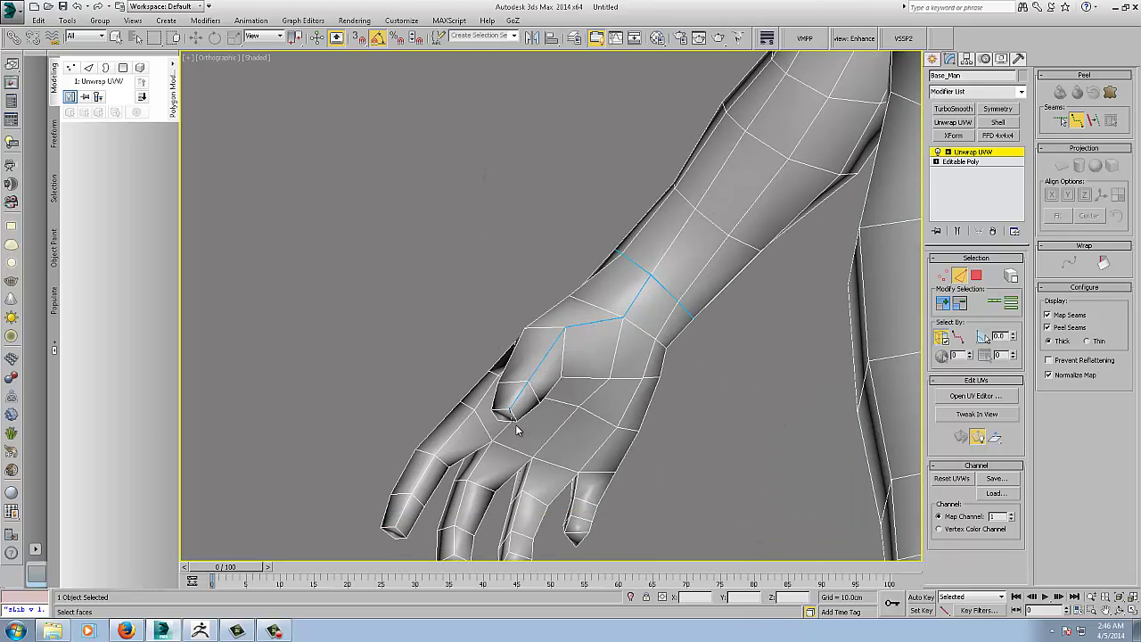
# Step: Carry the point-to-point seam across the thumb tip and back along its inner side to the base of the thumb
pyautogui.keyDown('alt'); pyautogui.moveTo(520, 420); pyautogui.dragTo(570, 297, button='middle'); pyautogui.keyUp('alt')
pyautogui.keyDown('alt'); pyautogui.moveTo(751, 525); pyautogui.dragTo(704, 422, button='middle'); pyautogui.keyUp('alt')
pyautogui.scroll(-5, 600, 389)
pyautogui.keyDown('alt'); pyautogui.moveTo(602, 389); pyautogui.dragTo(627, 374, button='middle'); pyautogui.keyUp('alt')
pyautogui.scroll(5, 626, 374)
pyautogui.moveTo(448, 382); pyautogui.dragTo(621, 360, button='middle')
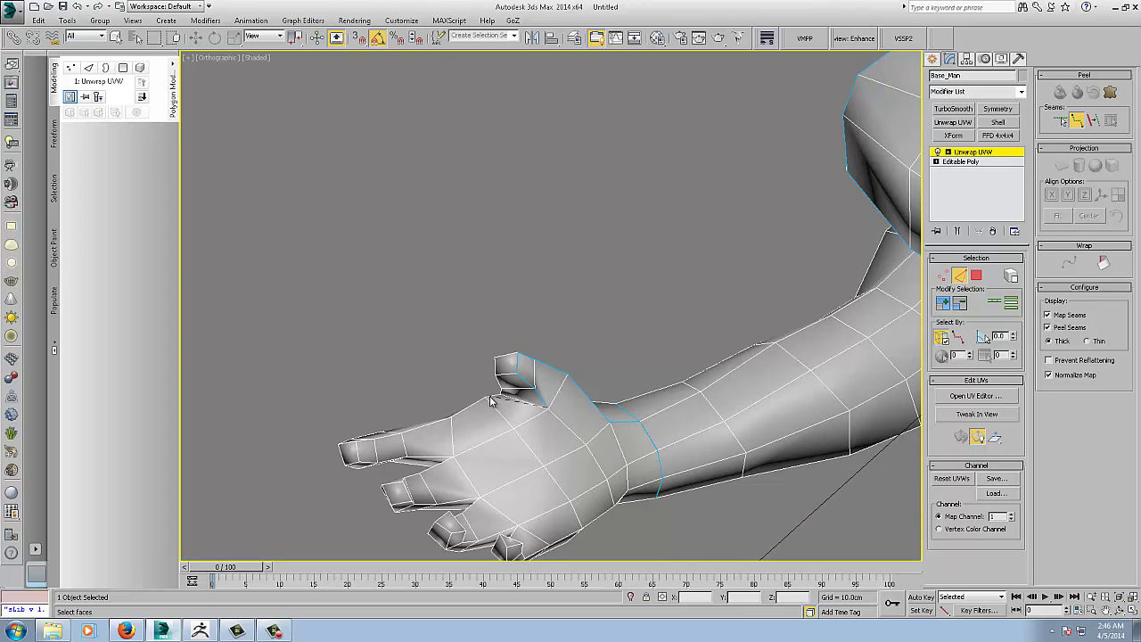
# Step: Continue the seam along both sides of the index and middle fingers and onto the ring finger
pyautogui.keyDown('alt'); pyautogui.moveTo(486, 397); pyautogui.dragTo(578, 330, button='middle'); pyautogui.keyUp('alt')
pyautogui.click(468, 262)
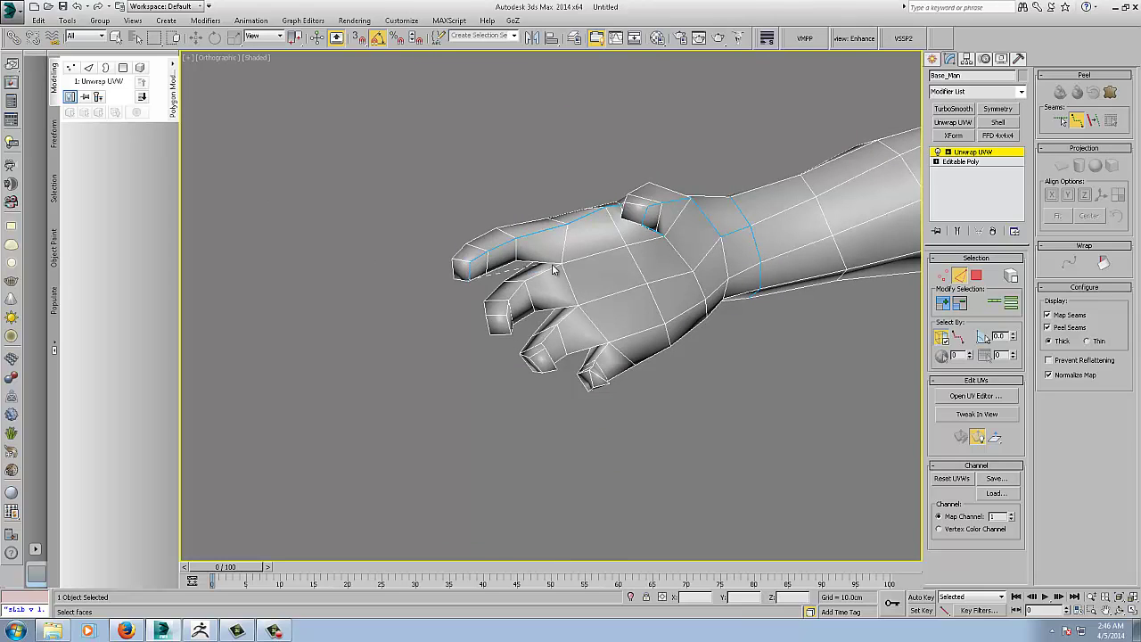
pyautogui.click(508, 328)
pyautogui.click(562, 316)
pyautogui.click(544, 348)
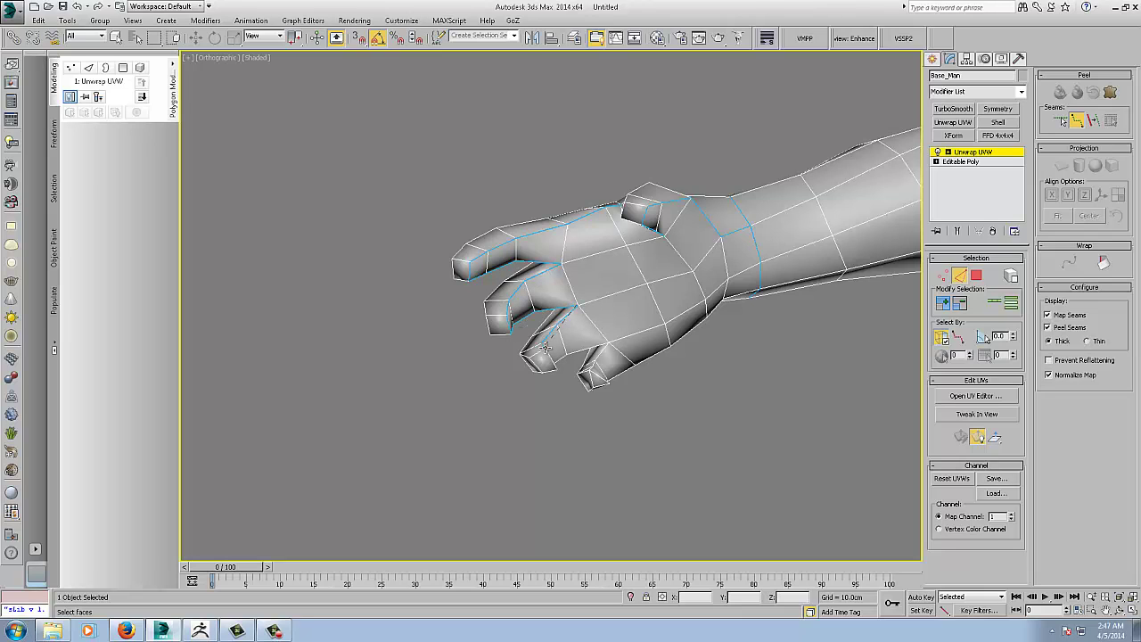
# Step: Carry the seam around the ring fingertip, back to the finger's base and along the little finger to its tip
pyautogui.keyDown('alt'); pyautogui.moveTo(548, 353); pyautogui.dragTo(520, 352, button='middle'); pyautogui.keyUp('alt')
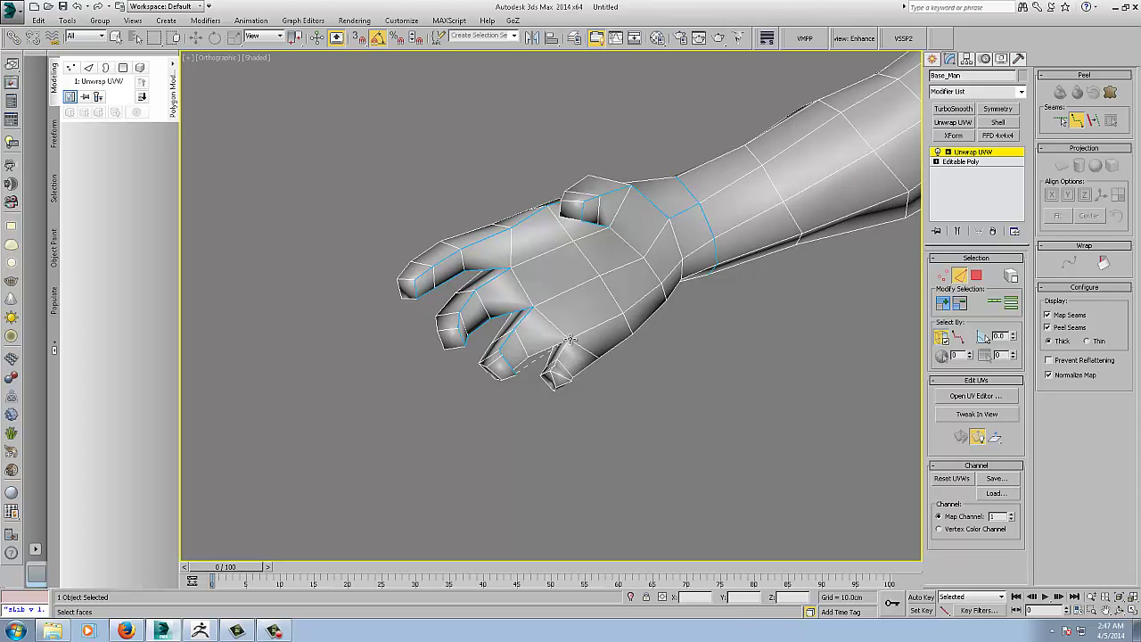
pyautogui.keyDown('alt'); pyautogui.moveTo(560, 377); pyautogui.dragTo(580, 294, button='middle'); pyautogui.keyUp('alt')
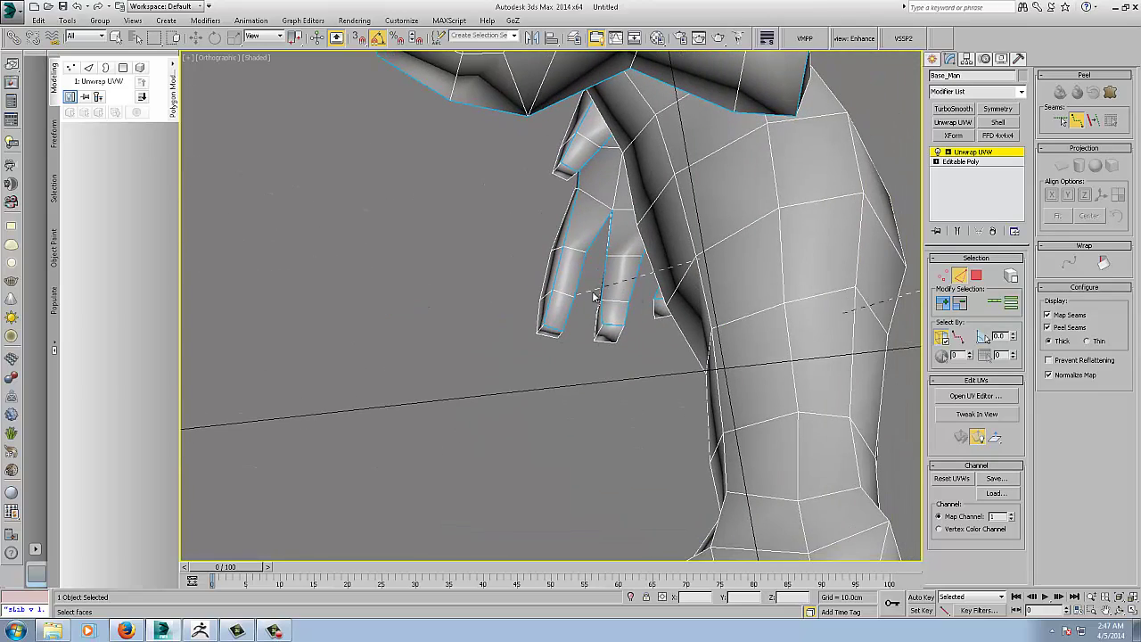
pyautogui.keyDown('alt'); pyautogui.moveTo(801, 254); pyautogui.dragTo(504, 267, button='middle'); pyautogui.keyUp('alt')
pyautogui.scroll(-3, 505, 267)
pyautogui.moveTo(660, 221); pyautogui.dragTo(591, 450, button='middle')
pyautogui.moveTo(660, 241); pyautogui.dragTo(600, 346, button='middle')
pyautogui.scroll(5, 690, 249)
pyautogui.moveTo(693, 249); pyautogui.dragTo(542, 254, button='middle')
pyautogui.keyDown('alt'); pyautogui.moveTo(673, 277); pyautogui.dragTo(753, 333, button='middle'); pyautogui.keyUp('alt')
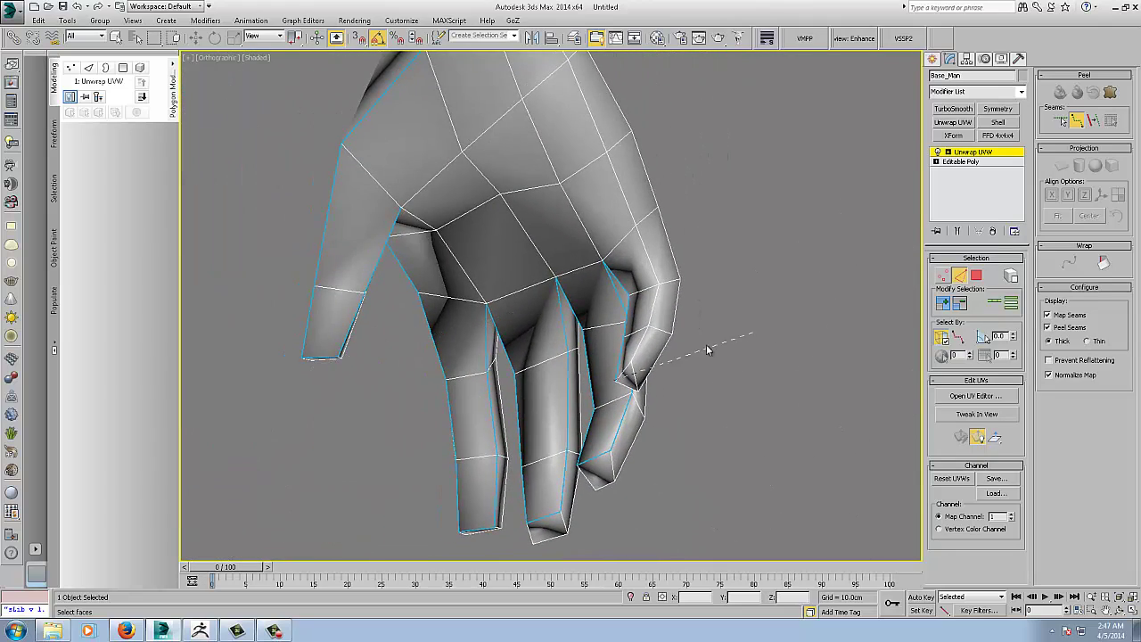
# Step: Try to run the seam from the little fingertip up its outer side onto the palm, and undo that segment
pyautogui.click(611, 156)
pyautogui.moveTo(610, 156); pyautogui.dragTo(647, 348, button='middle')
pyautogui.scroll(-2, 641, 348)
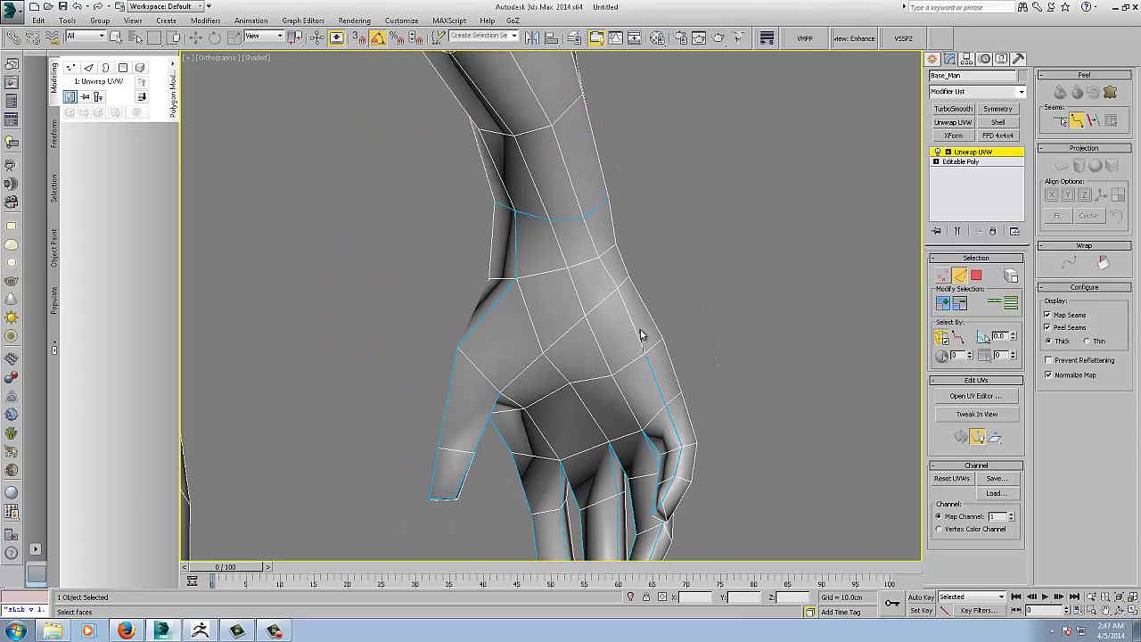
pyautogui.moveTo(641, 368); pyautogui.dragTo(644, 161, button='middle')
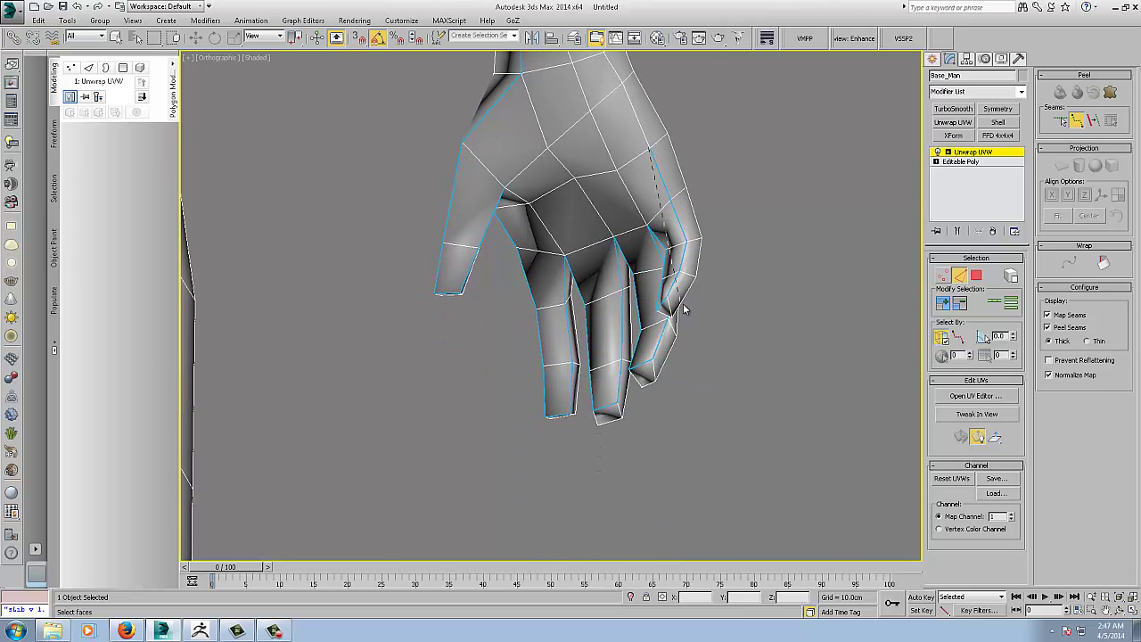
pyautogui.keyDown('alt'); pyautogui.moveTo(679, 303); pyautogui.dragTo(692, 303, button='middle'); pyautogui.keyUp('alt')
pyautogui.moveTo(526, 179); pyautogui.dragTo(570, 266, button='middle')
pyautogui.keyDown('alt'); pyautogui.moveTo(571, 266); pyautogui.dragTo(564, 279, button='middle'); pyautogui.keyUp('alt')
pyautogui.click(564, 278)
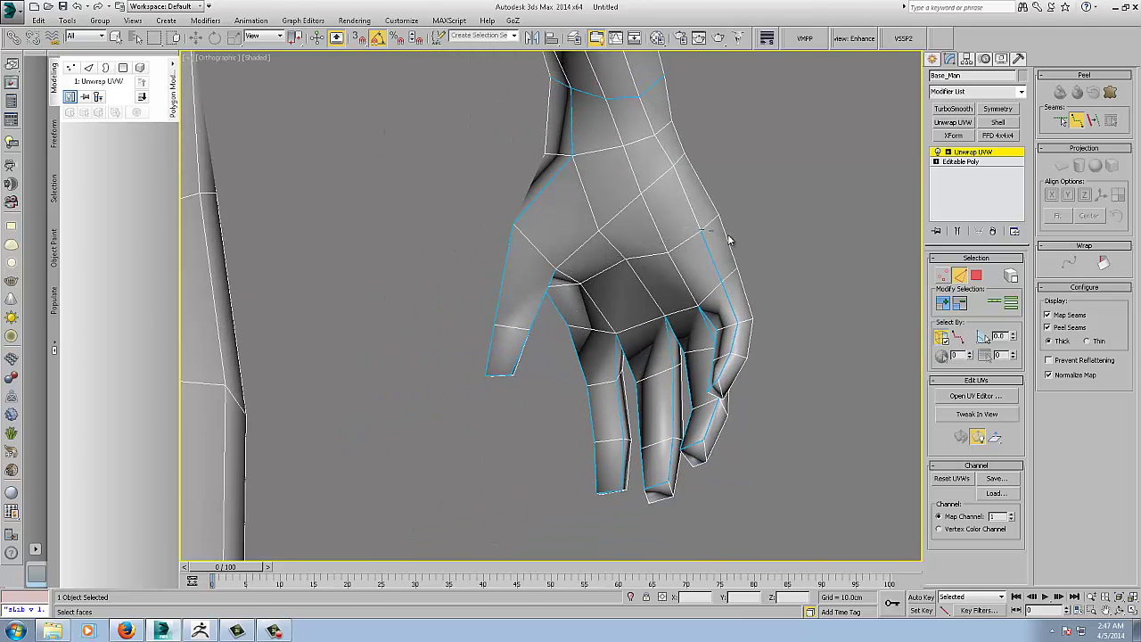
pyautogui.hotkey('ctrl', 'z')
# Step: Run the seam from the little finger along the outer edge of the hand up to the wrist seam
pyautogui.keyDown('alt'); pyautogui.moveTo(719, 349); pyautogui.dragTo(700, 240, button='middle'); pyautogui.keyUp('alt')
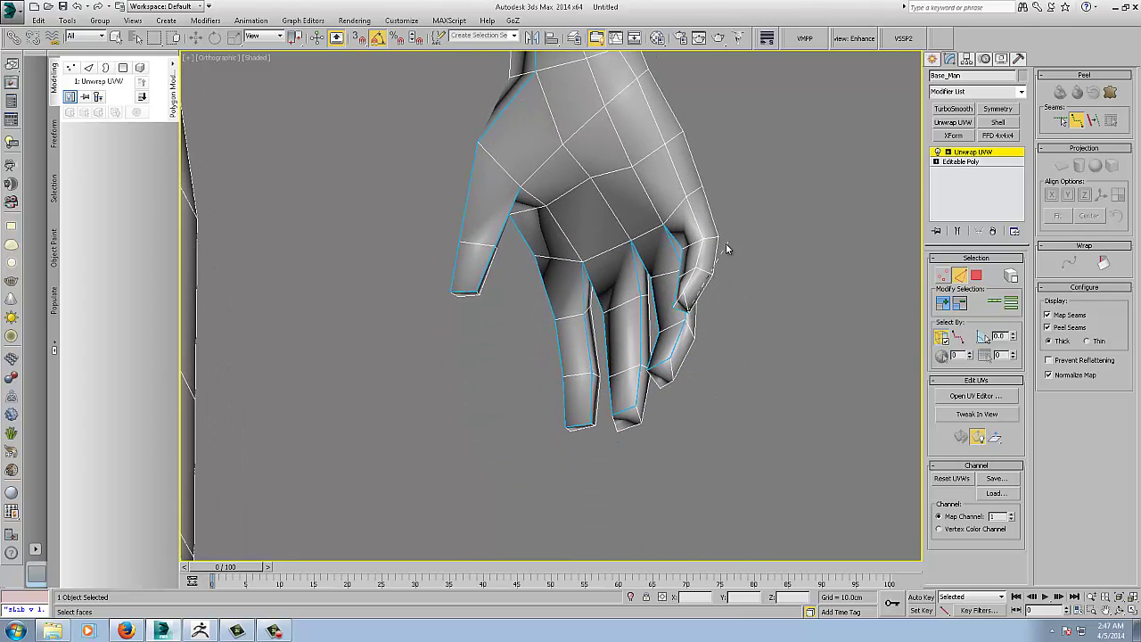
pyautogui.keyDown('alt'); pyautogui.moveTo(728, 237); pyautogui.dragTo(749, 329, button='middle'); pyautogui.keyUp('alt')
pyautogui.click(632, 140)
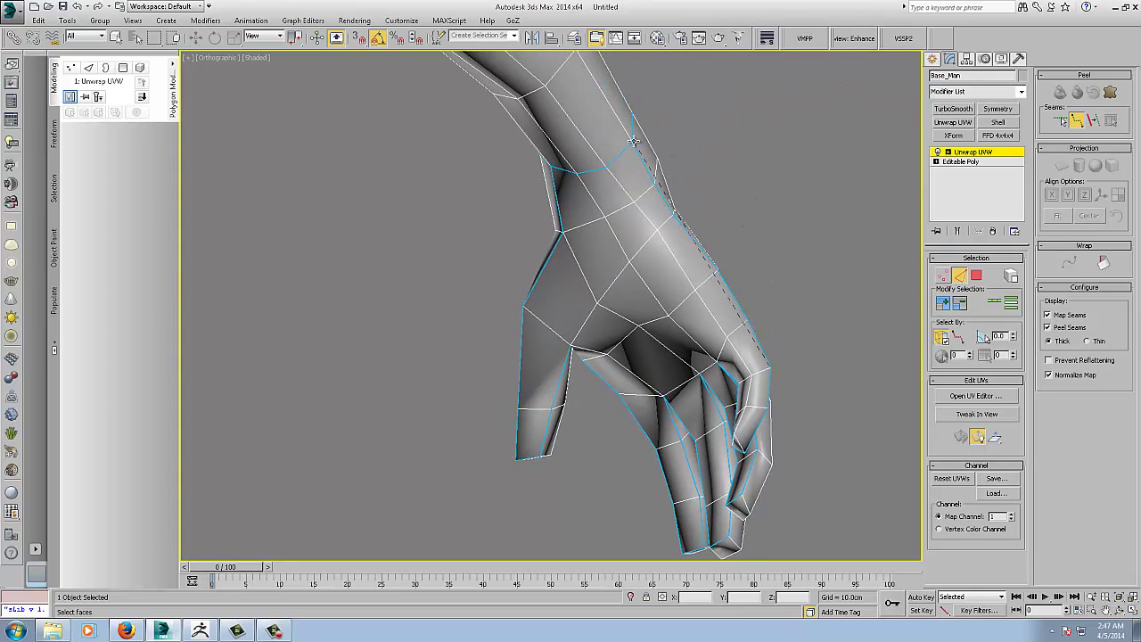
pyautogui.scroll(-4, 760, 182)
pyautogui.keyDown('alt'); pyautogui.moveTo(759, 189); pyautogui.dragTo(720, 312, button='middle'); pyautogui.keyUp('alt')
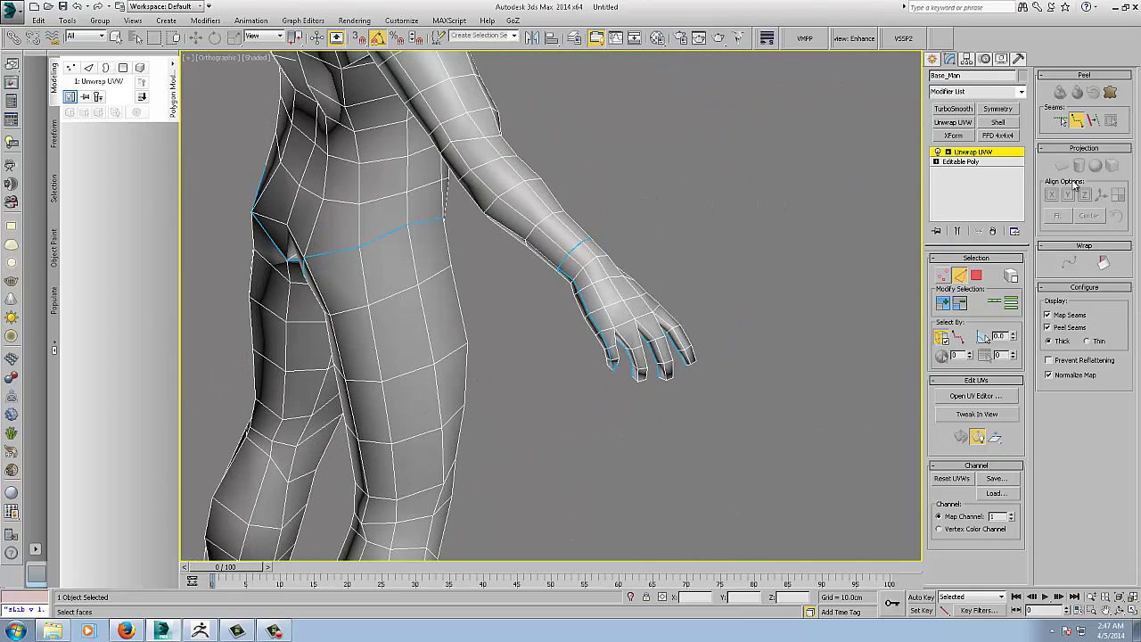
# Step: Examine the seams around the fingertips from the palm side of the hand
pyautogui.moveTo(847, 185); pyautogui.dragTo(893, 126, button='middle')
pyautogui.keyDown('alt'); pyautogui.moveTo(784, 195); pyautogui.dragTo(658, 341, button='middle'); pyautogui.keyUp('alt')
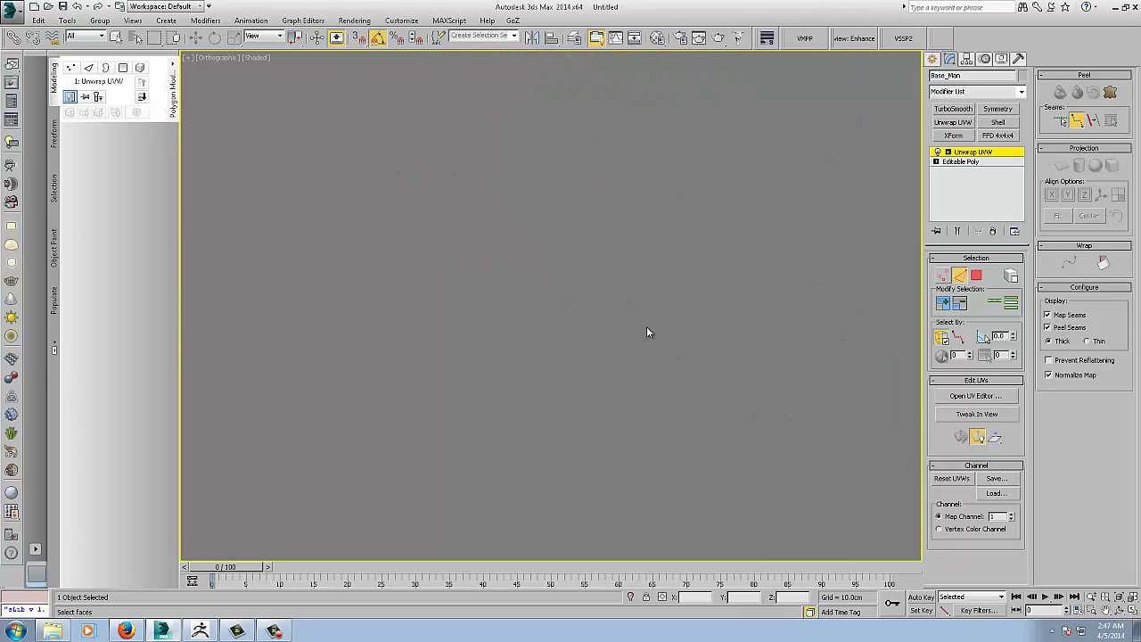
pyautogui.keyDown('alt'); pyautogui.moveTo(602, 313); pyautogui.dragTo(609, 345, button='middle'); pyautogui.keyUp('alt')
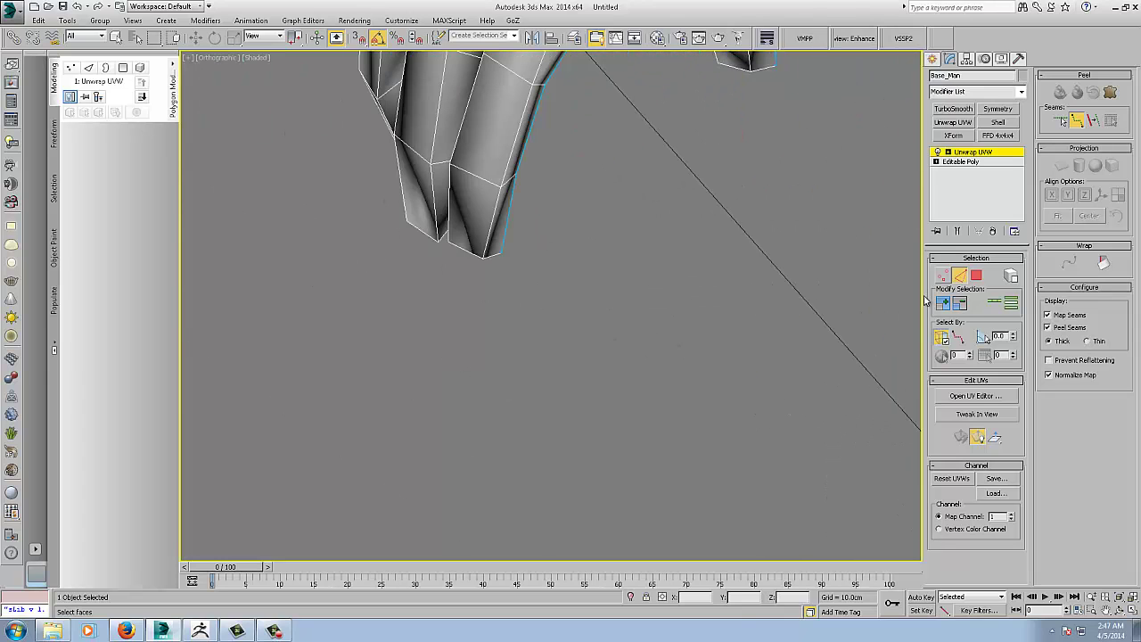
pyautogui.click(942, 275)
pyautogui.keyDown('alt'); pyautogui.moveTo(480, 260); pyautogui.dragTo(546, 222, button='middle'); pyautogui.keyUp('alt')
pyautogui.click(959, 278)
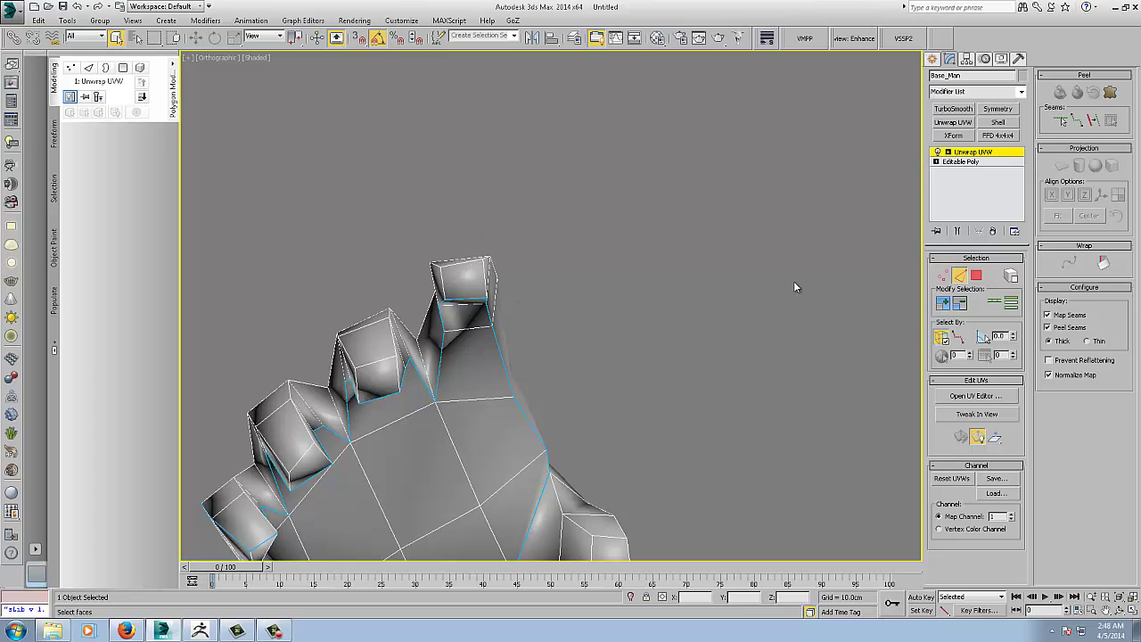
pyautogui.click(440, 283)
pyautogui.keyDown('ctrl'); pyautogui.click(399, 372); pyautogui.keyUp('ctrl')
pyautogui.keyDown('ctrl'); pyautogui.click(357, 385); pyautogui.keyUp('ctrl')
pyautogui.moveTo(317, 452); pyautogui.dragTo(390, 411, button='middle')
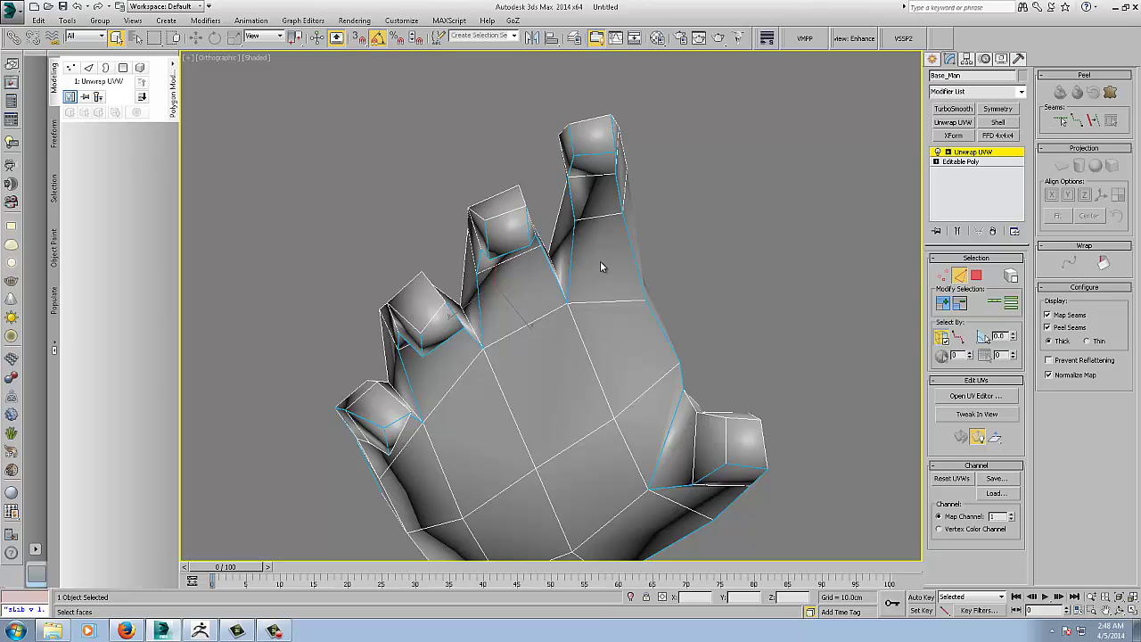
pyautogui.scroll(-8, 600, 261)
pyautogui.keyDown('alt'); pyautogui.moveTo(617, 160); pyautogui.dragTo(542, 265, button='middle'); pyautogui.keyUp('alt')
pyautogui.scroll(-2, 542, 265)
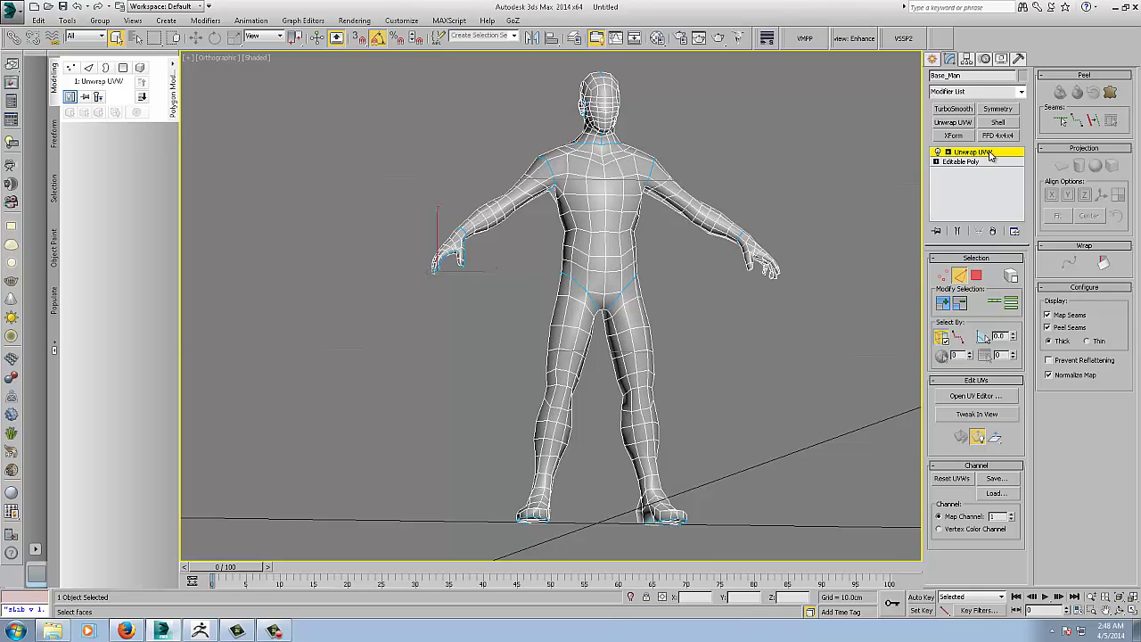
pyautogui.moveTo(630, 282); pyautogui.dragTo(631, 224, button='middle')
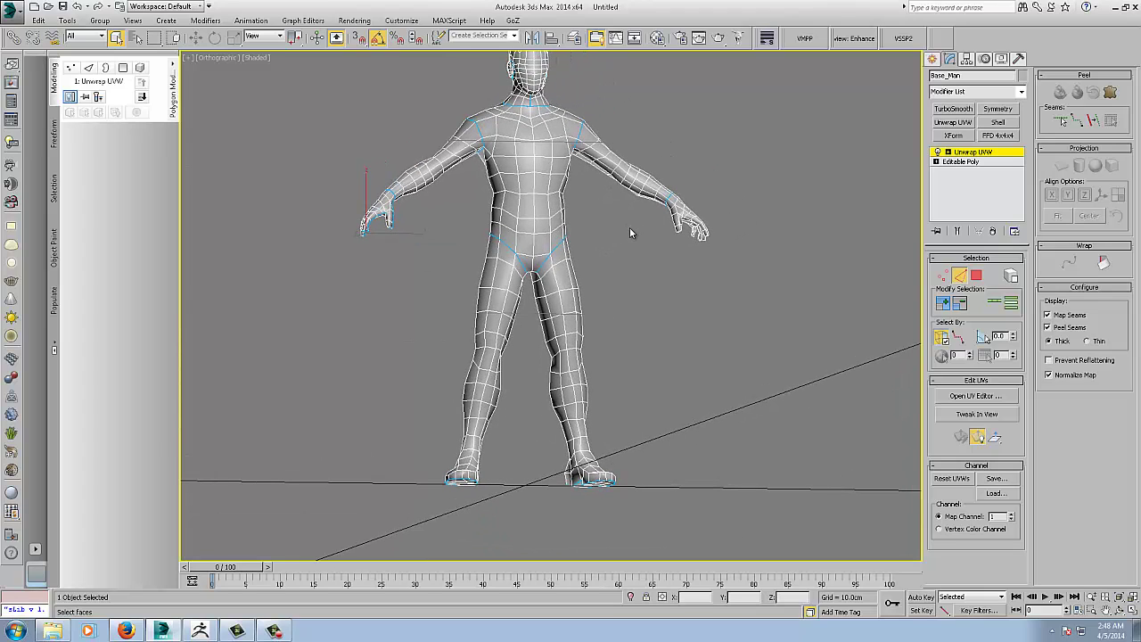
pyautogui.click(274, 631)
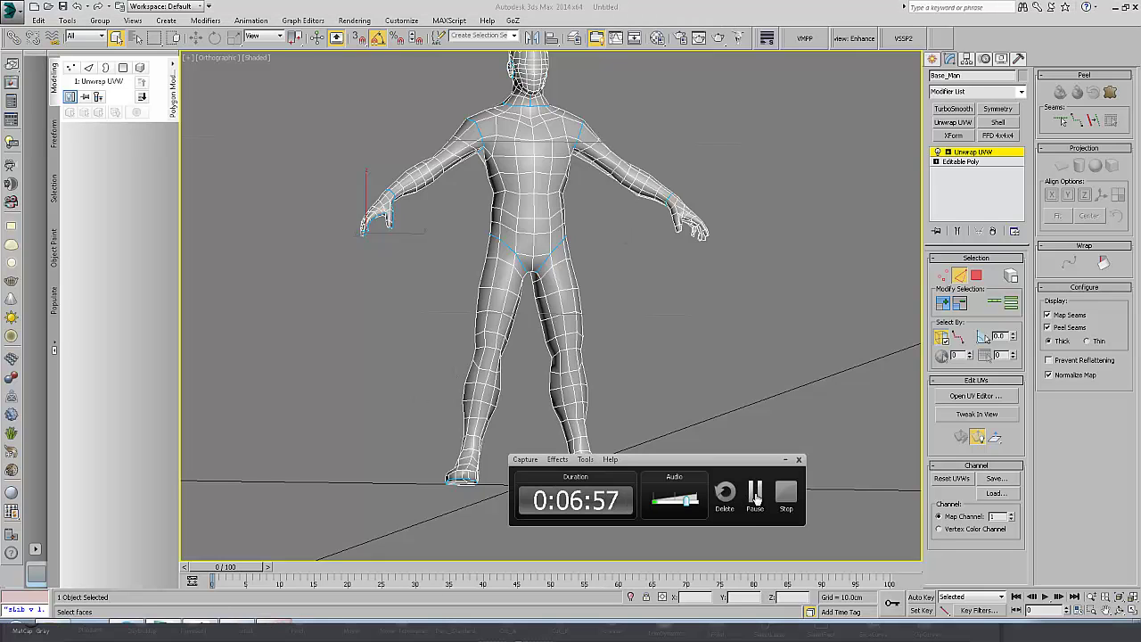
pyautogui.click(754, 492)
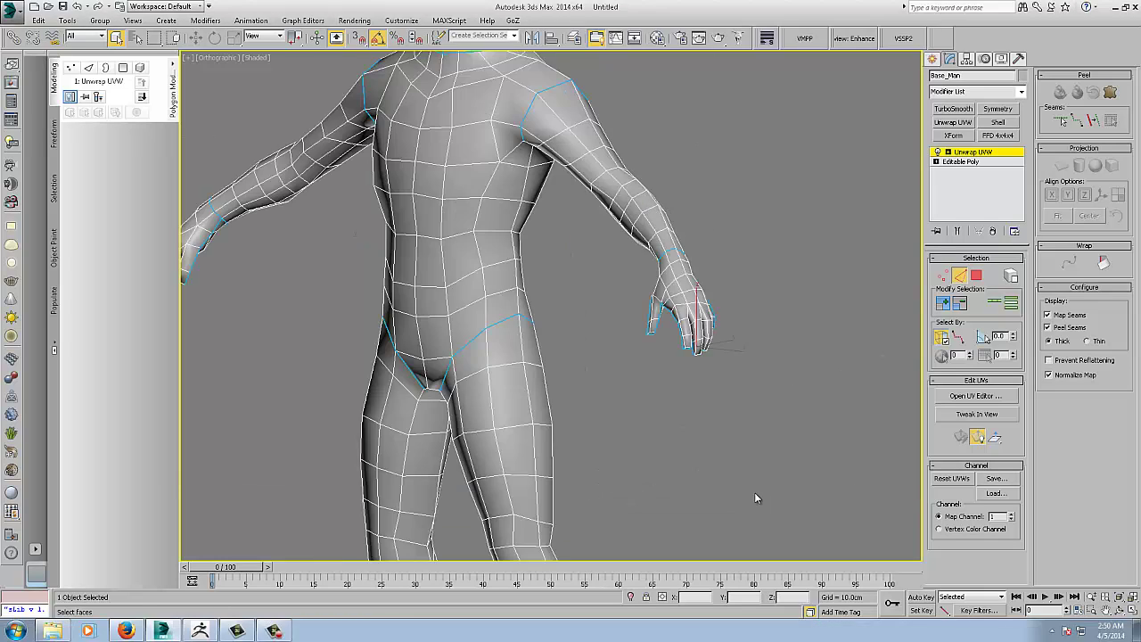
# Step: Run a point-to-point seam from the crotch down the inner side of one leg, past the knee, to the foot's sole seam
pyautogui.scroll(-4, 509, 198)
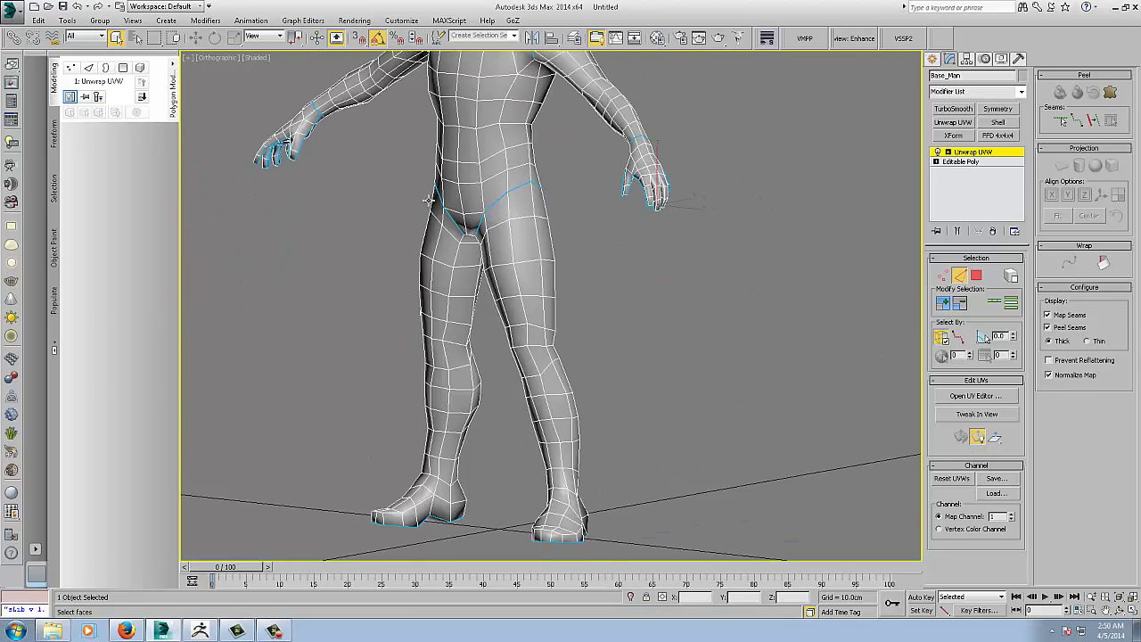
pyautogui.moveTo(428, 201); pyautogui.dragTo(550, 309, button='middle')
pyautogui.scroll(4, 565, 314)
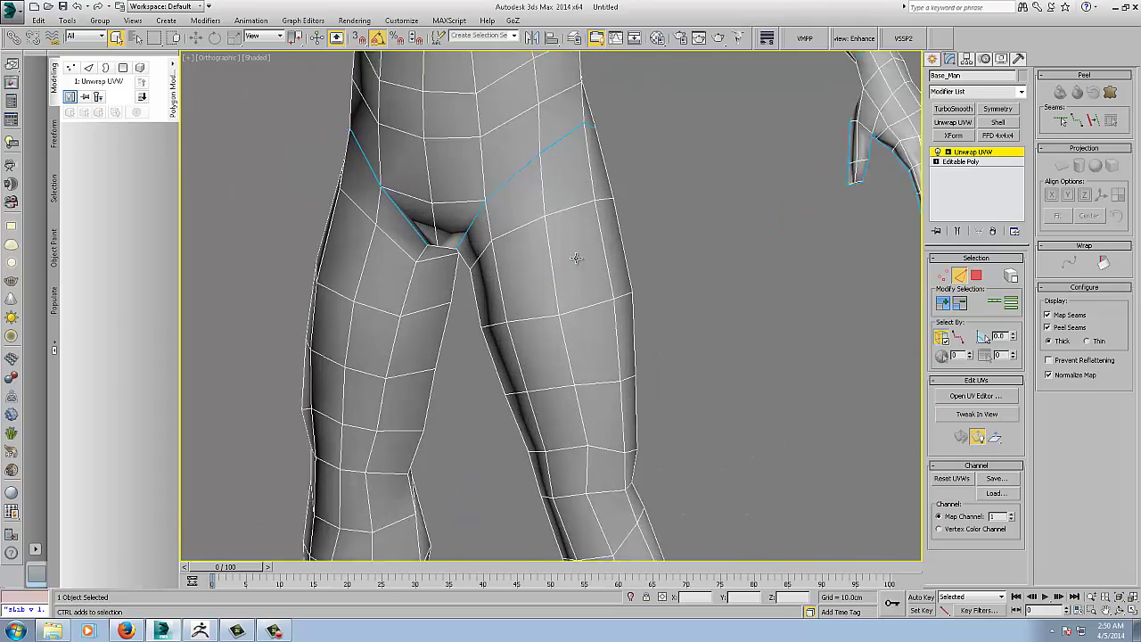
pyautogui.scroll(-2, 565, 315)
pyautogui.click(1078, 118)
pyautogui.moveTo(615, 315); pyautogui.dragTo(780, 158, button='middle')
pyautogui.keyDown('alt'); pyautogui.moveTo(718, 194); pyautogui.dragTo(613, 200, button='middle'); pyautogui.keyUp('alt')
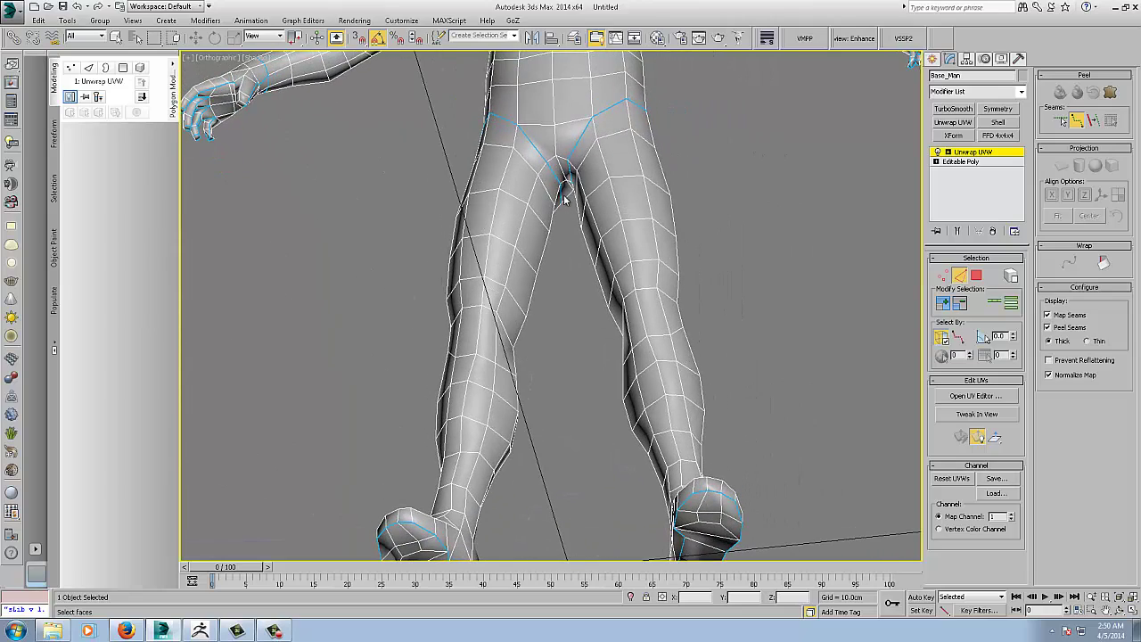
pyautogui.scroll(-1, 516, 317)
pyautogui.moveTo(523, 316)
pyautogui.keyDown('alt'); pyautogui.mouseDown(button='middle')
pyautogui.moveTo(525, 344)
pyautogui.moveTo(527, 297)
pyautogui.mouseUp(button='middle'); pyautogui.keyUp('alt')
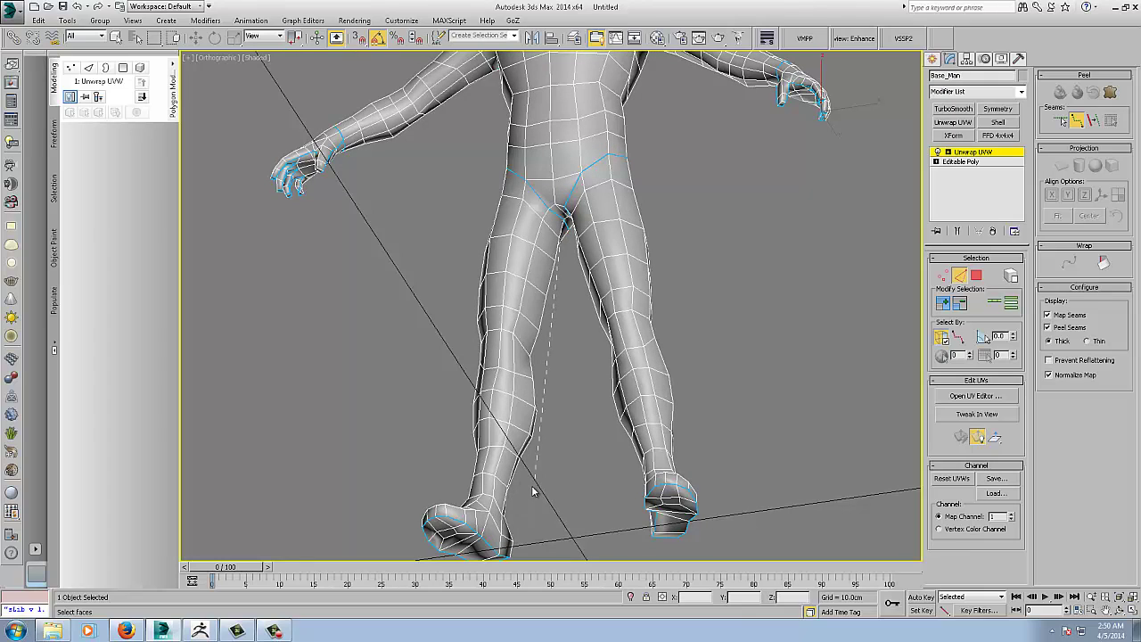
pyautogui.keyDown('alt'); pyautogui.moveTo(532, 365); pyautogui.dragTo(570, 203, button='middle'); pyautogui.keyUp('alt')
pyautogui.click(594, 378)
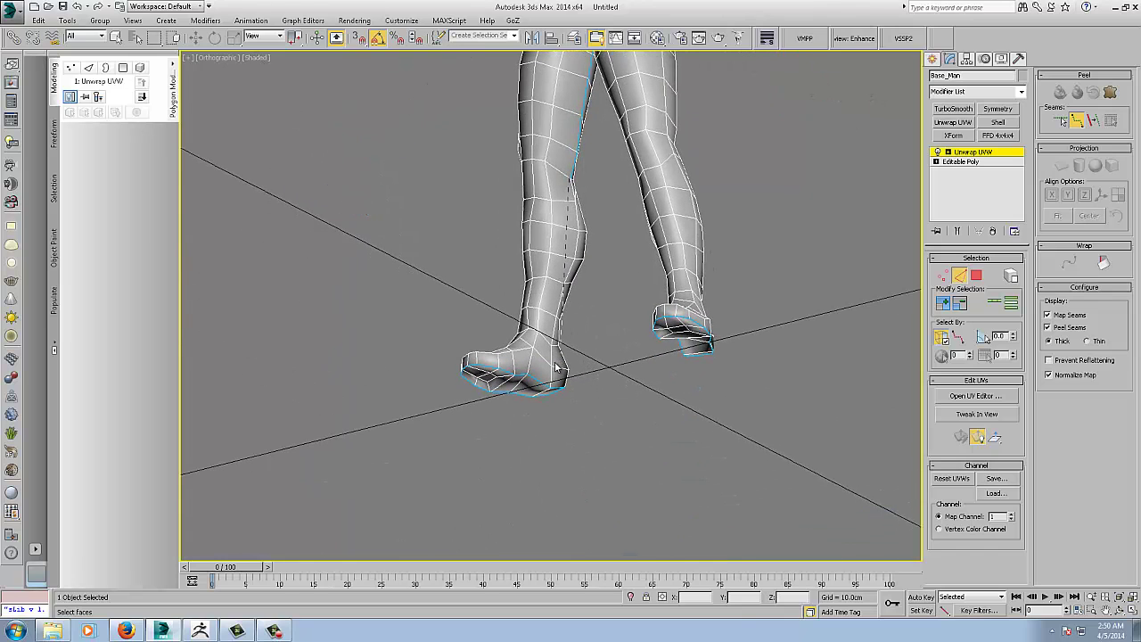
pyautogui.click(549, 385)
# Step: Run a matching seam from the crotch down the inside of the other leg to its sole, and end the seam
pyautogui.keyDown('alt'); pyautogui.moveTo(557, 312); pyautogui.dragTo(607, 311, button='middle'); pyautogui.keyUp('alt')
pyautogui.moveTo(484, 56); pyautogui.dragTo(471, 408, button='middle')
pyautogui.keyDown('alt'); pyautogui.moveTo(501, 450); pyautogui.dragTo(498, 391, button='middle'); pyautogui.keyUp('alt')
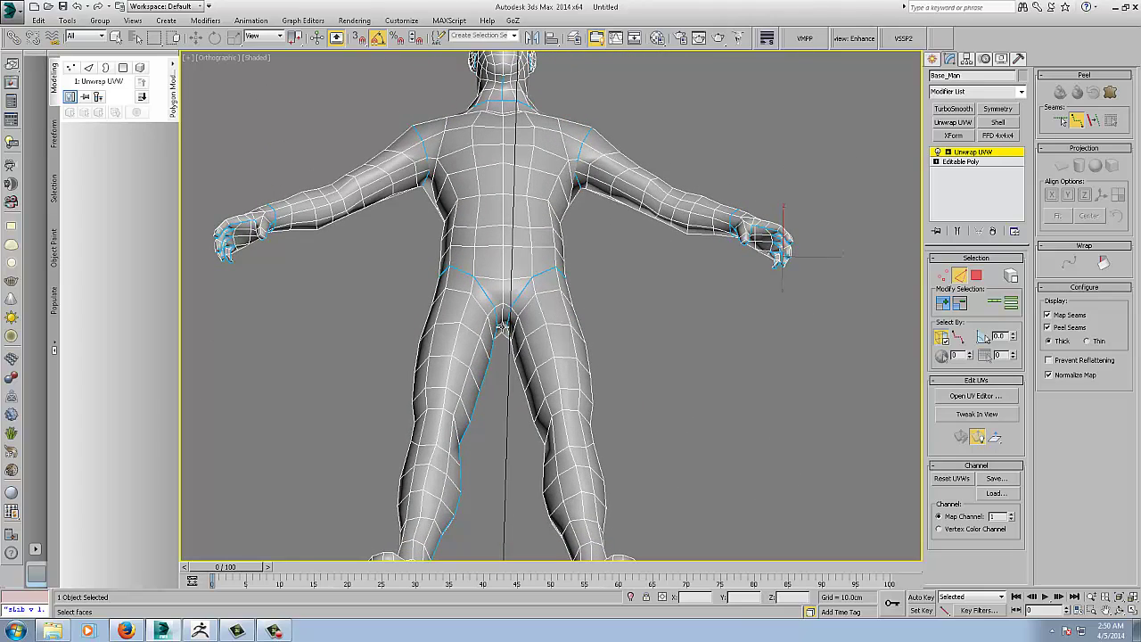
pyautogui.keyDown('alt'); pyautogui.moveTo(505, 325); pyautogui.dragTo(530, 171, button='middle'); pyautogui.keyUp('alt')
pyautogui.scroll(-2, 539, 434)
pyautogui.keyDown('alt'); pyautogui.moveTo(541, 346); pyautogui.dragTo(545, 379, button='middle'); pyautogui.keyUp('alt')
pyautogui.click(559, 396)
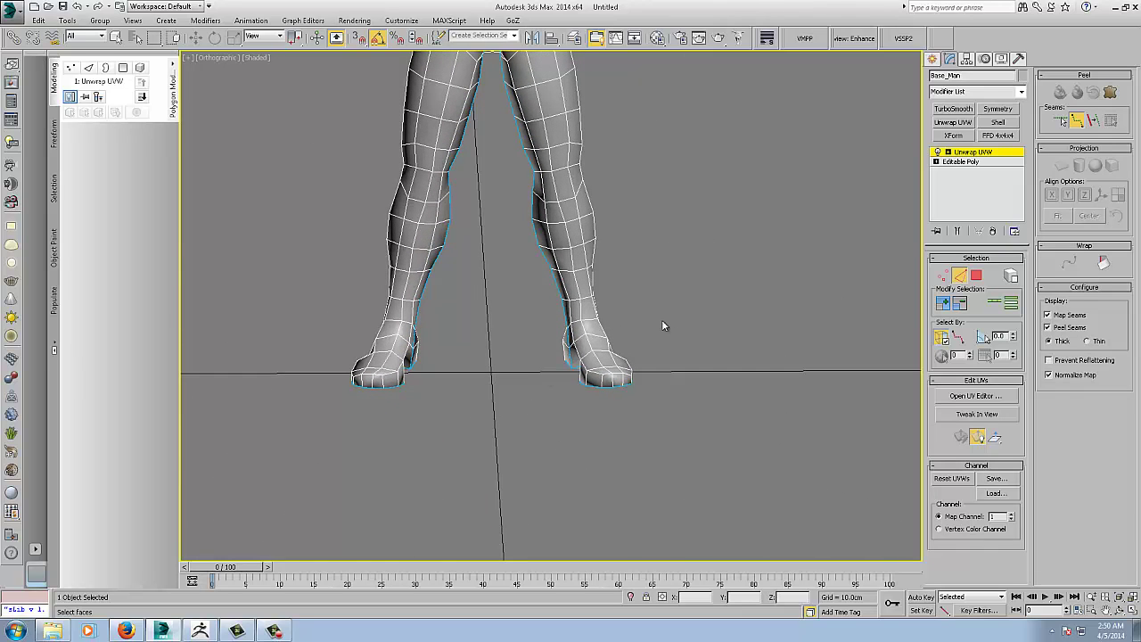
pyautogui.rightClick(464, 337)
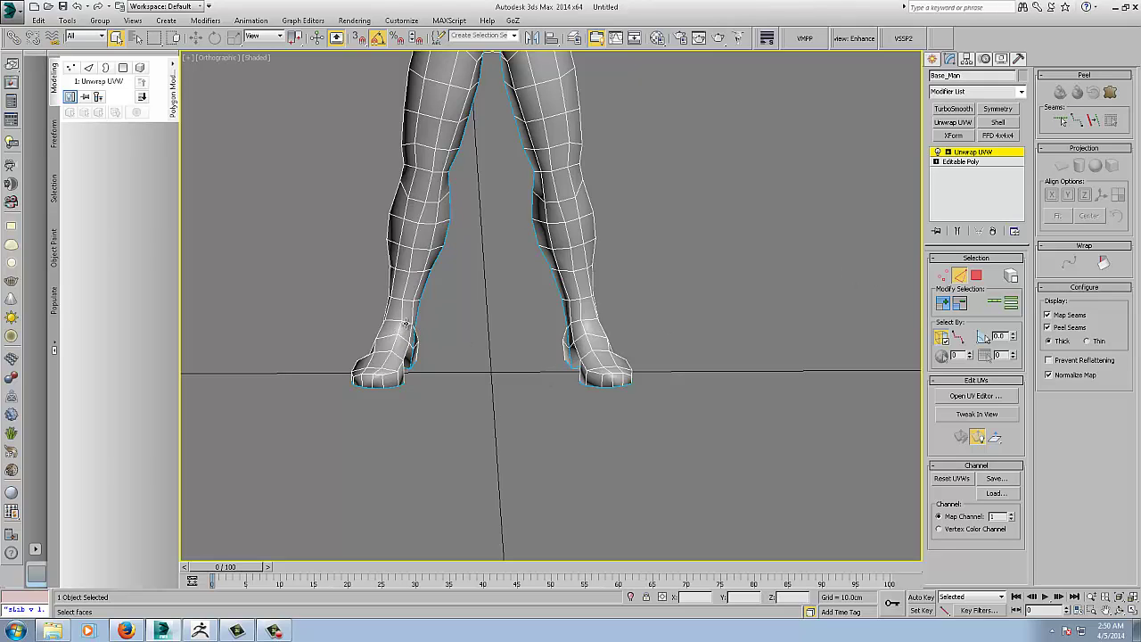
# Step: Select the edge loops around both ankles and convert them to seams
pyautogui.keyDown('ctrl'); pyautogui.click(573, 322); pyautogui.keyUp('ctrl')
pyautogui.keyDown('alt'); pyautogui.moveTo(706, 247); pyautogui.dragTo(477, 418, button='middle'); pyautogui.keyUp('alt')
pyautogui.moveTo(397, 262); pyautogui.dragTo(703, 202, button='middle')
# Step: Run a point-to-point seam from the armpit down the side of the torso to the hip seam
pyautogui.click(1076, 120)
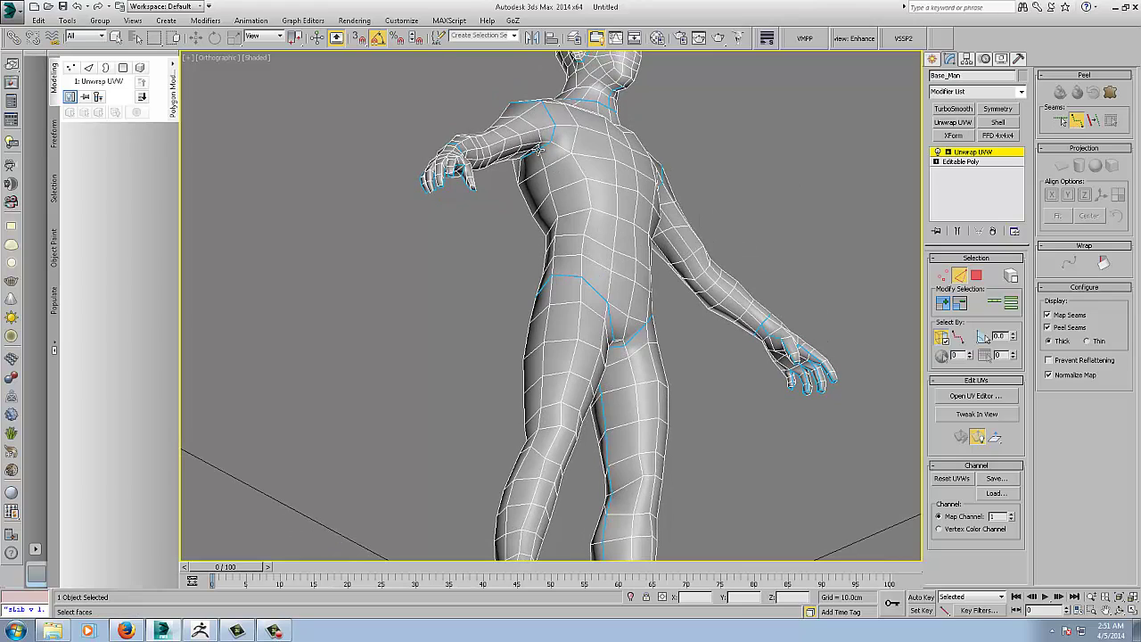
pyautogui.keyDown('alt'); pyautogui.moveTo(557, 279); pyautogui.dragTo(456, 279, button='middle'); pyautogui.keyUp('alt')
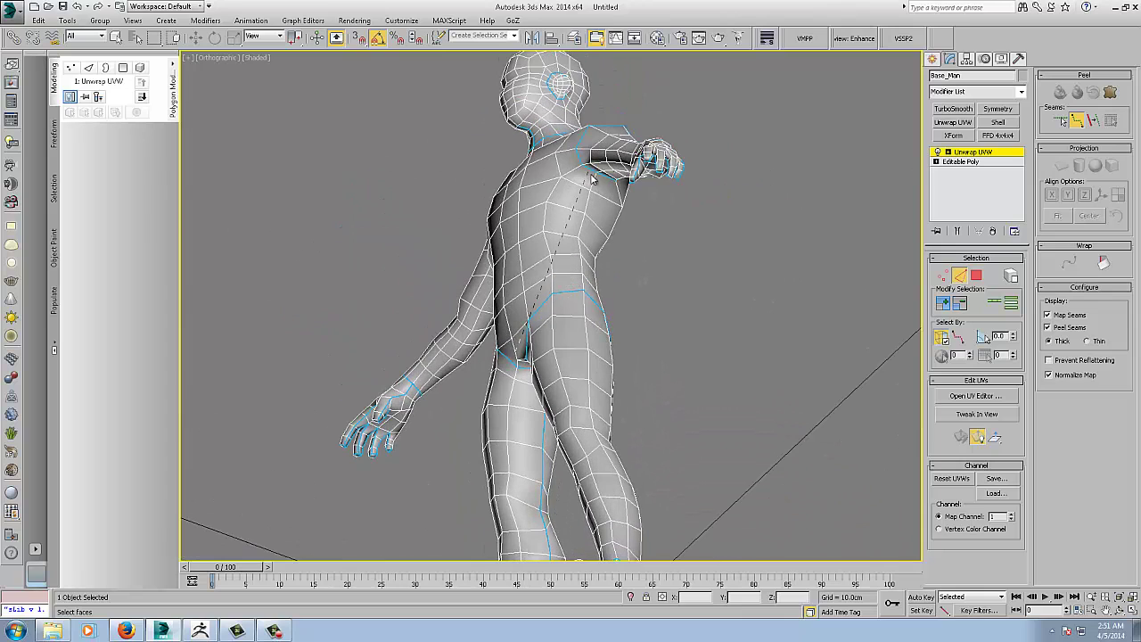
pyautogui.click(590, 176)
pyautogui.click(583, 288)
# Step: Run a seam along the underside of the arm from the armpit to the wrist seam
pyautogui.keyDown('alt'); pyautogui.moveTo(558, 287); pyautogui.dragTo(547, 217, button='middle'); pyautogui.keyUp('alt')
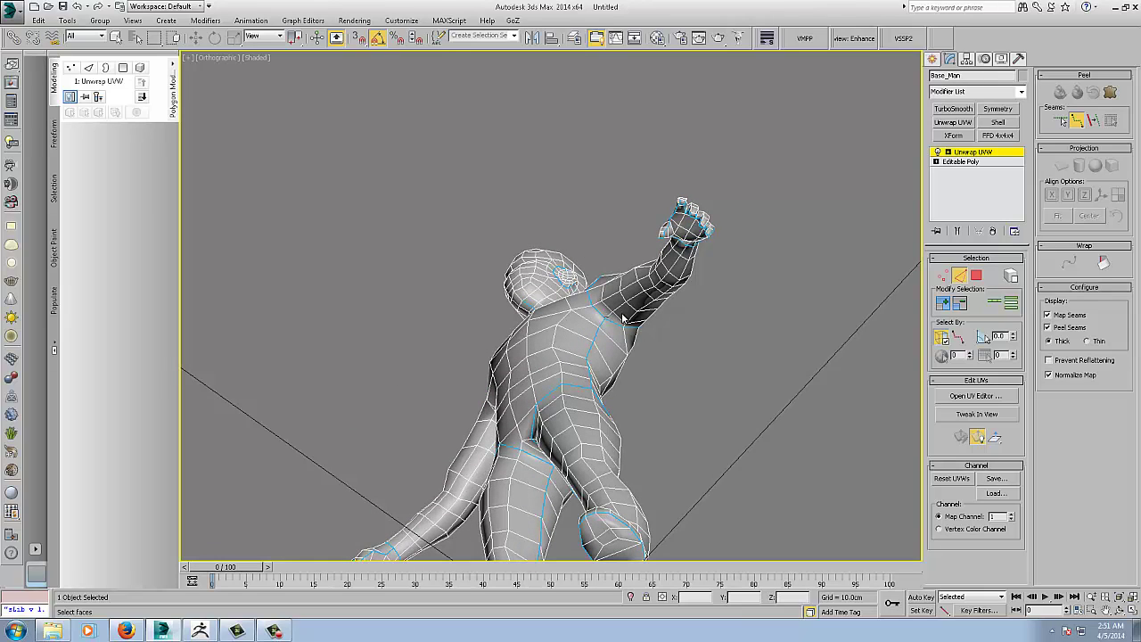
pyautogui.keyDown('alt'); pyautogui.moveTo(682, 260); pyautogui.dragTo(665, 258, button='middle'); pyautogui.keyUp('alt')
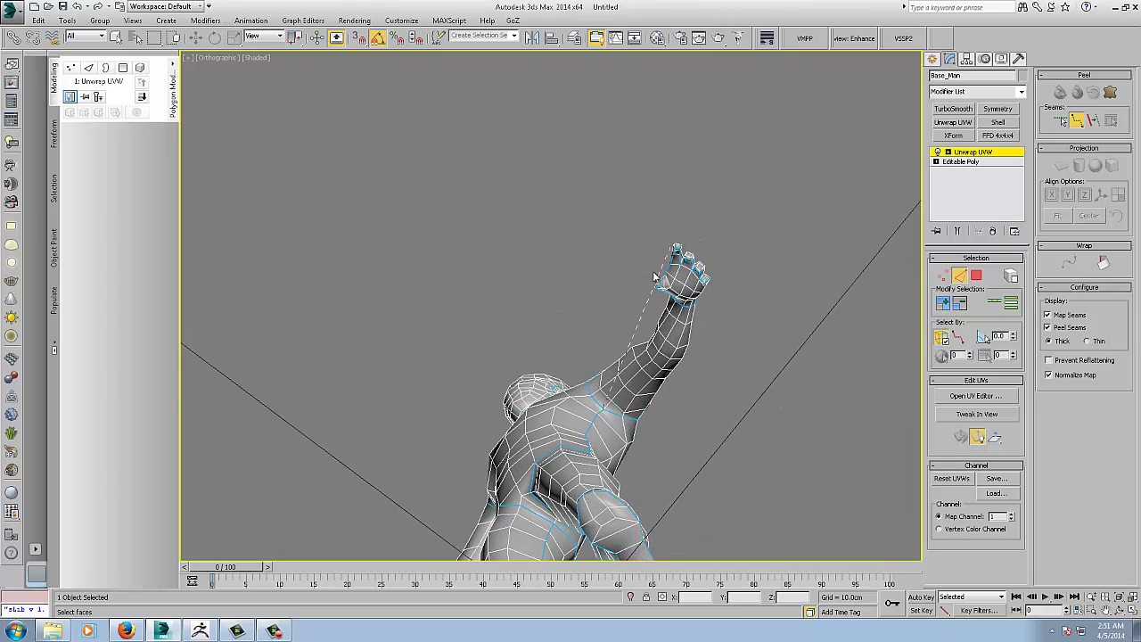
pyautogui.keyDown('alt'); pyautogui.moveTo(541, 386); pyautogui.dragTo(577, 296, button='middle'); pyautogui.keyUp('alt')
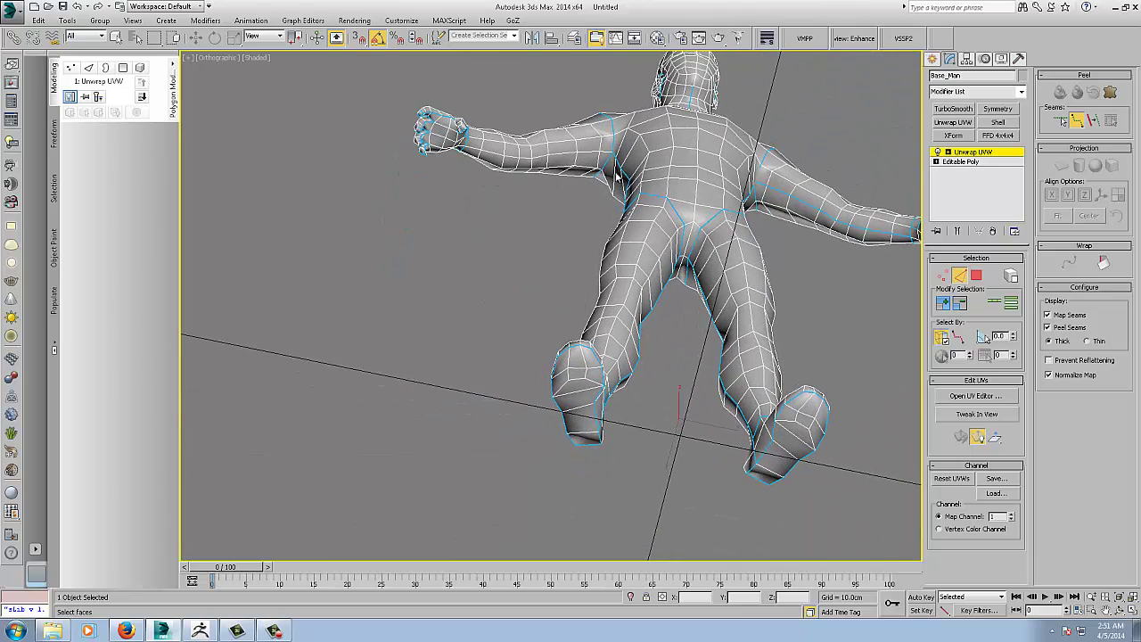
# Step: Add the same underarm seam on the opposite arm, from its armpit to the wrist
pyautogui.keyDown('alt'); pyautogui.moveTo(505, 170); pyautogui.dragTo(464, 171, button='middle'); pyautogui.keyUp('alt')
pyautogui.keyDown('alt'); pyautogui.moveTo(503, 235); pyautogui.dragTo(413, 371, button='middle'); pyautogui.keyUp('alt')
pyautogui.scroll(-3, 415, 301)
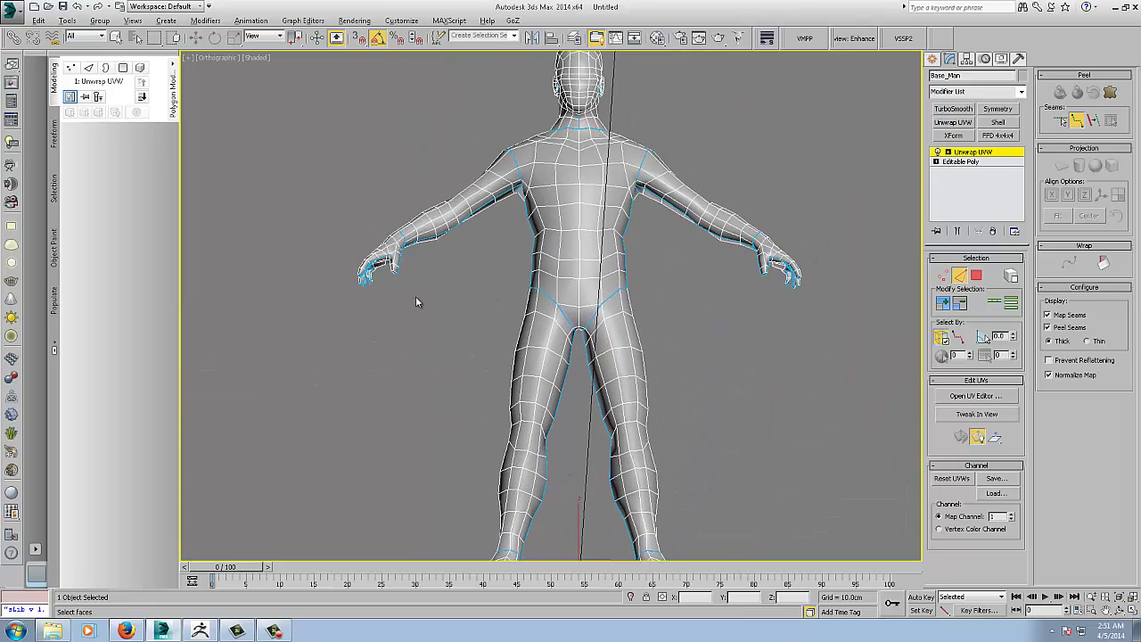
# Step: Run a seam across the top of one shoulder from the neck seam to the shoulder seam
pyautogui.keyDown('alt'); pyautogui.moveTo(415, 296); pyautogui.dragTo(374, 365, button='middle'); pyautogui.keyUp('alt')
pyautogui.scroll(5, 413, 348)
pyautogui.keyDown('alt'); pyautogui.moveTo(410, 314); pyautogui.dragTo(409, 342, button='middle'); pyautogui.keyUp('alt')
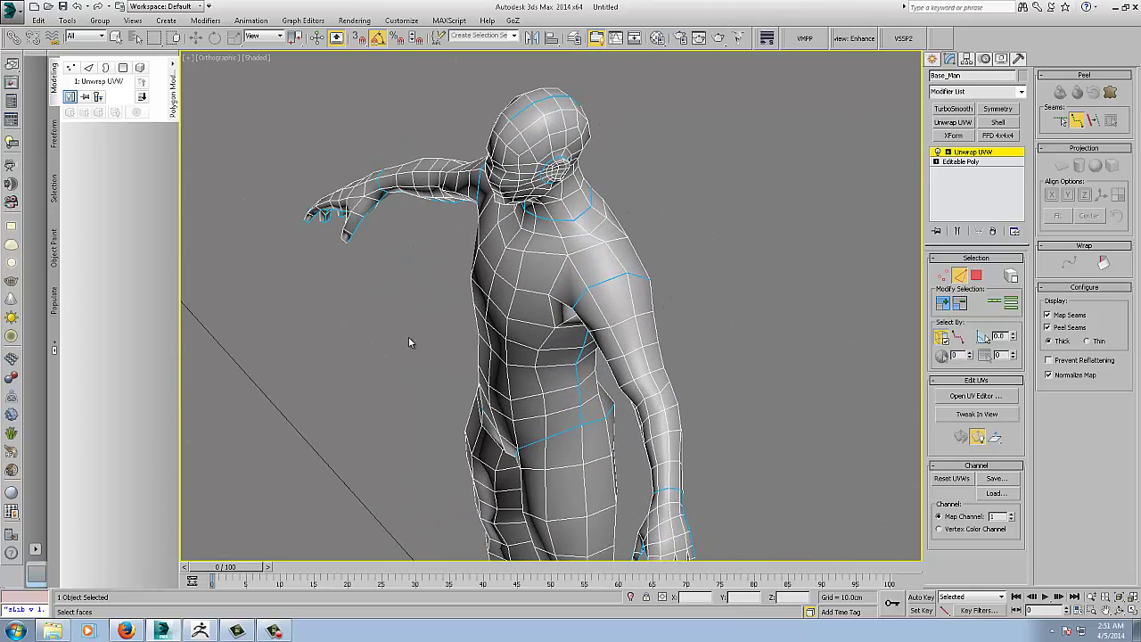
pyautogui.click(576, 220)
pyautogui.click(625, 272)
# Step: Connect the neck seam to the shoulder seam across the other shoulder, and end the seam
pyautogui.keyDown('alt'); pyautogui.moveTo(491, 271); pyautogui.dragTo(635, 276, button='middle'); pyautogui.keyUp('alt')
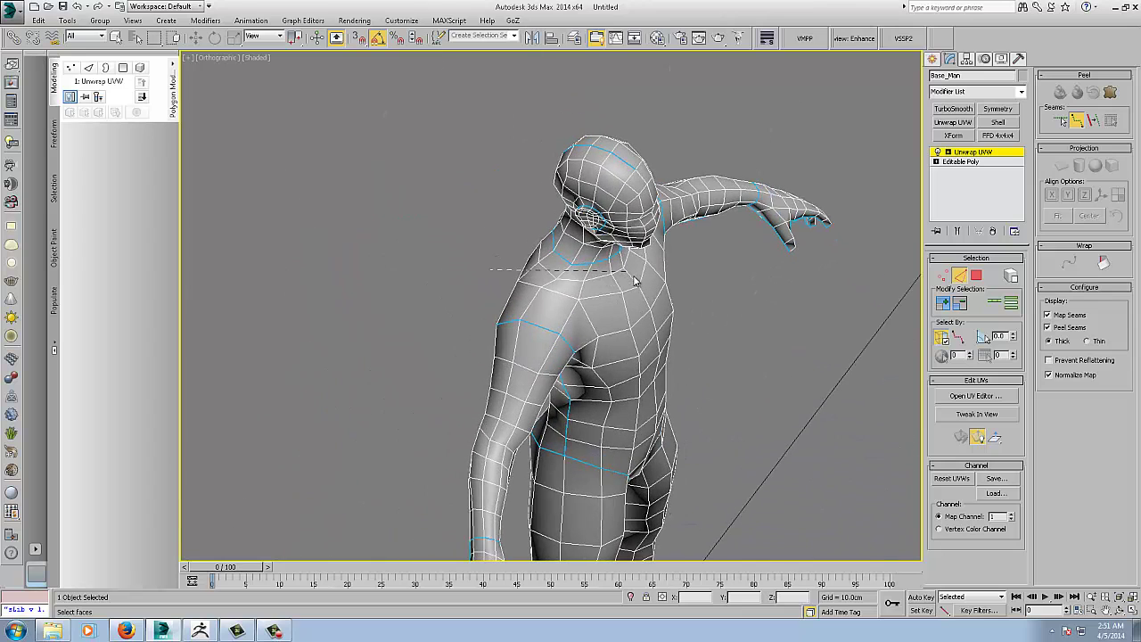
pyautogui.click(563, 270)
pyautogui.click(519, 321)
pyautogui.rightClick(518, 321)
# Step: Inspect the seams all around the model and leave the edge level of the Unwrap UVW modifier
pyautogui.moveTo(691, 307); pyautogui.dragTo(533, 156, button='middle')
pyautogui.moveTo(602, 318); pyautogui.dragTo(610, 276, button='middle')
pyautogui.scroll(-3, 609, 276)
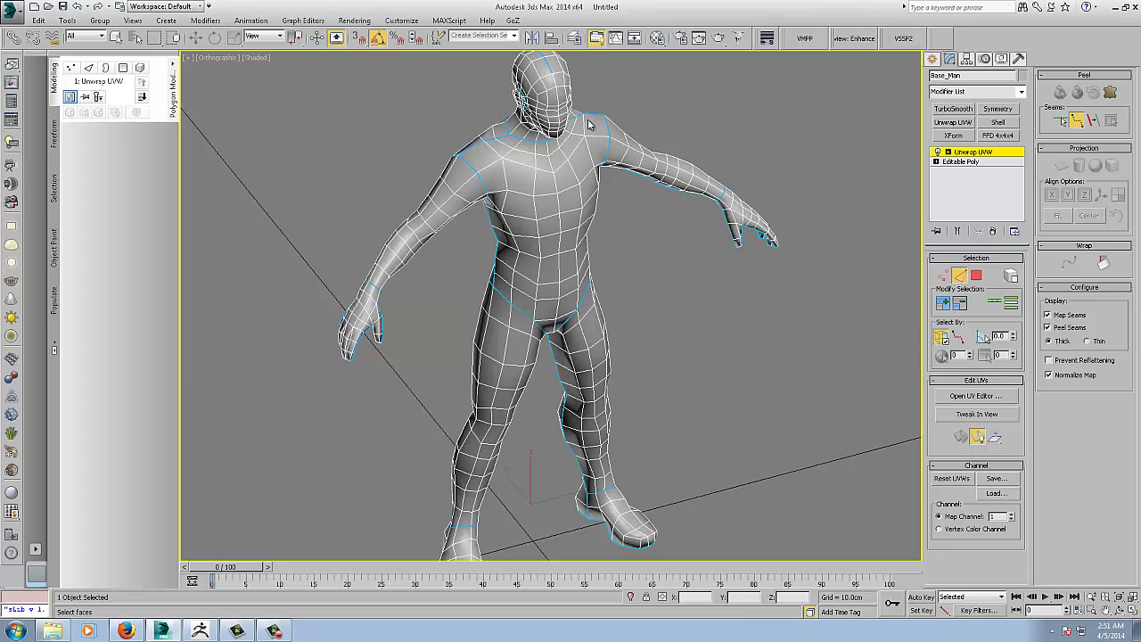
pyautogui.keyDown('alt'); pyautogui.moveTo(658, 152); pyautogui.dragTo(594, 158, button='middle'); pyautogui.keyUp('alt')
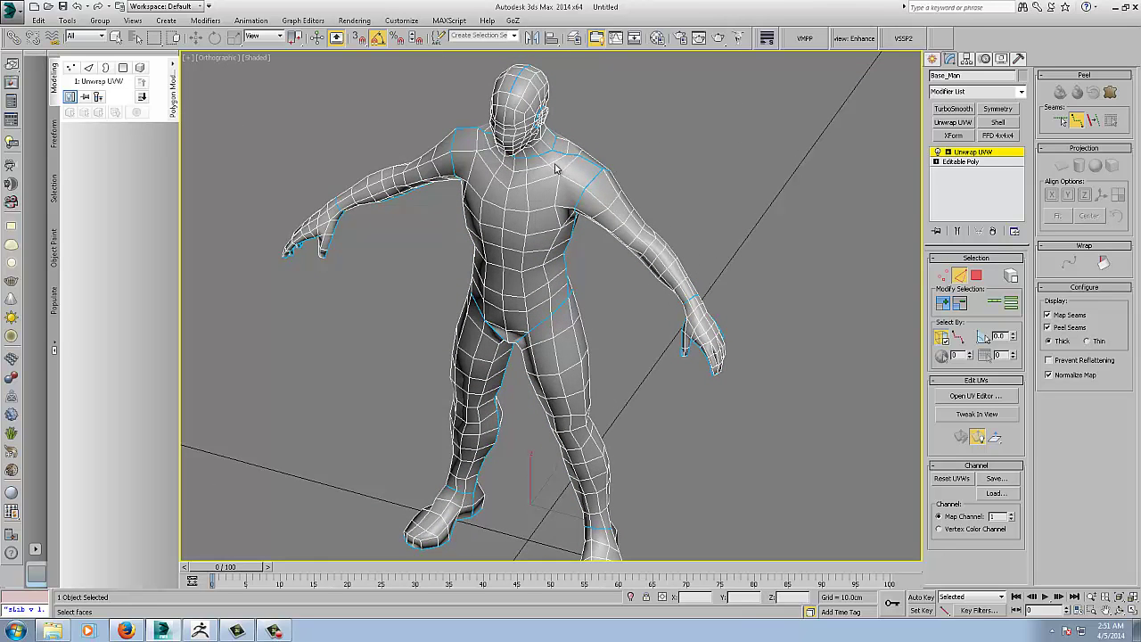
pyautogui.keyDown('alt'); pyautogui.moveTo(493, 214); pyautogui.dragTo(606, 214, button='middle'); pyautogui.keyUp('alt')
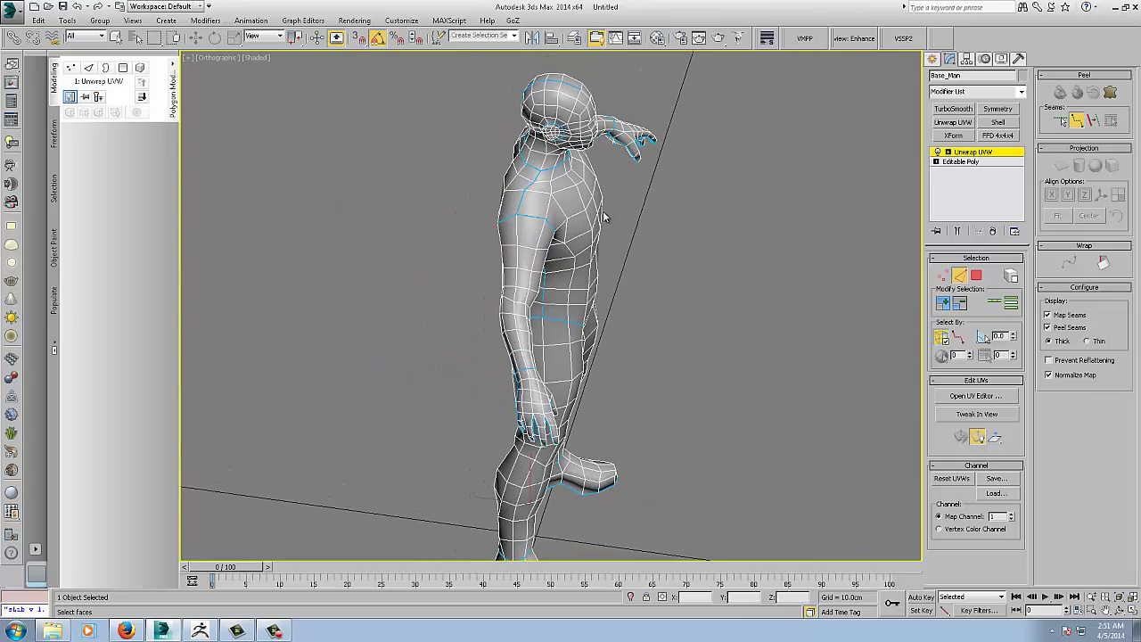
pyautogui.keyDown('alt'); pyautogui.moveTo(564, 262); pyautogui.dragTo(463, 242, button='middle'); pyautogui.keyUp('alt')
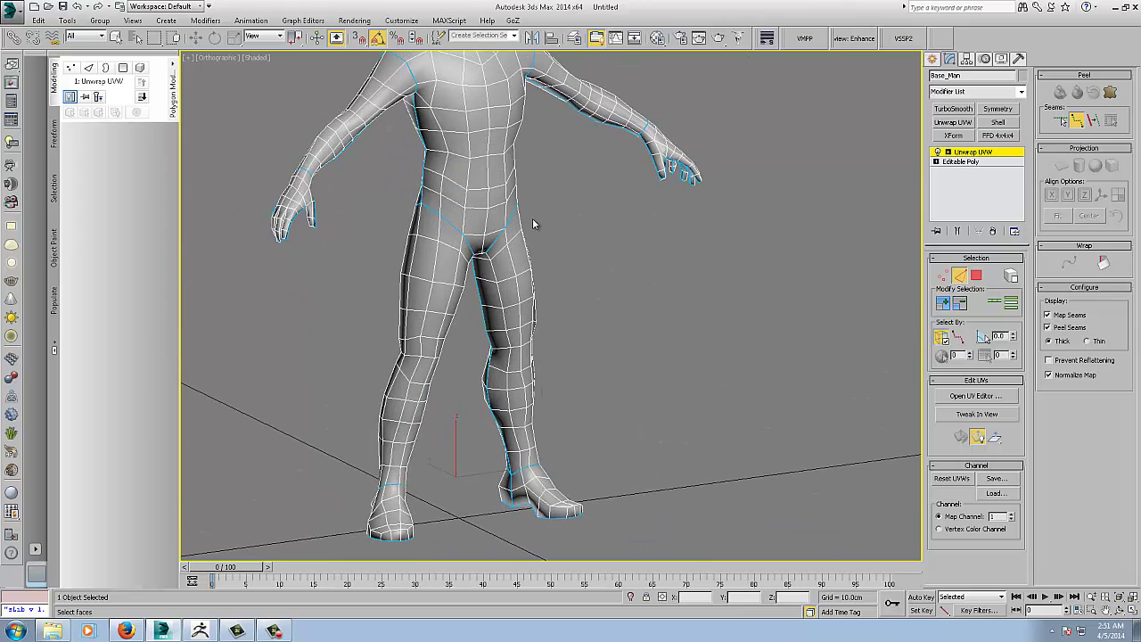
pyautogui.click(970, 154)
pyautogui.moveTo(594, 219); pyautogui.dragTo(747, 308, button='middle')
pyautogui.scroll(-2, 740, 285)
# Step: Review the file formats offered for exporting the model, and cancel the export
pyautogui.click(12, 12)
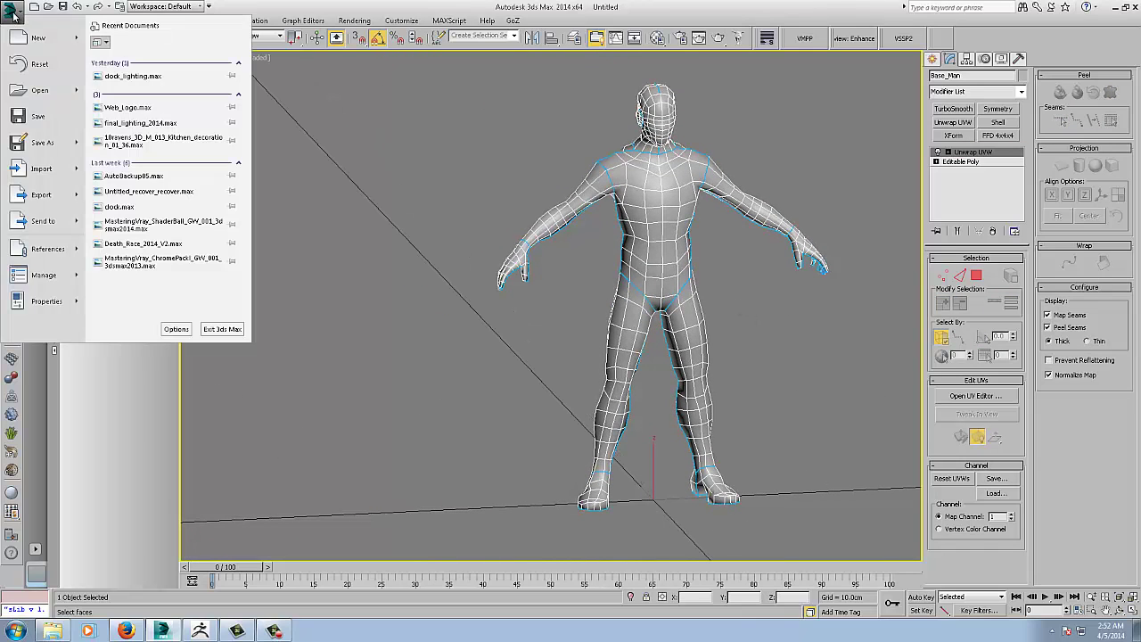
pyautogui.click(37, 193)
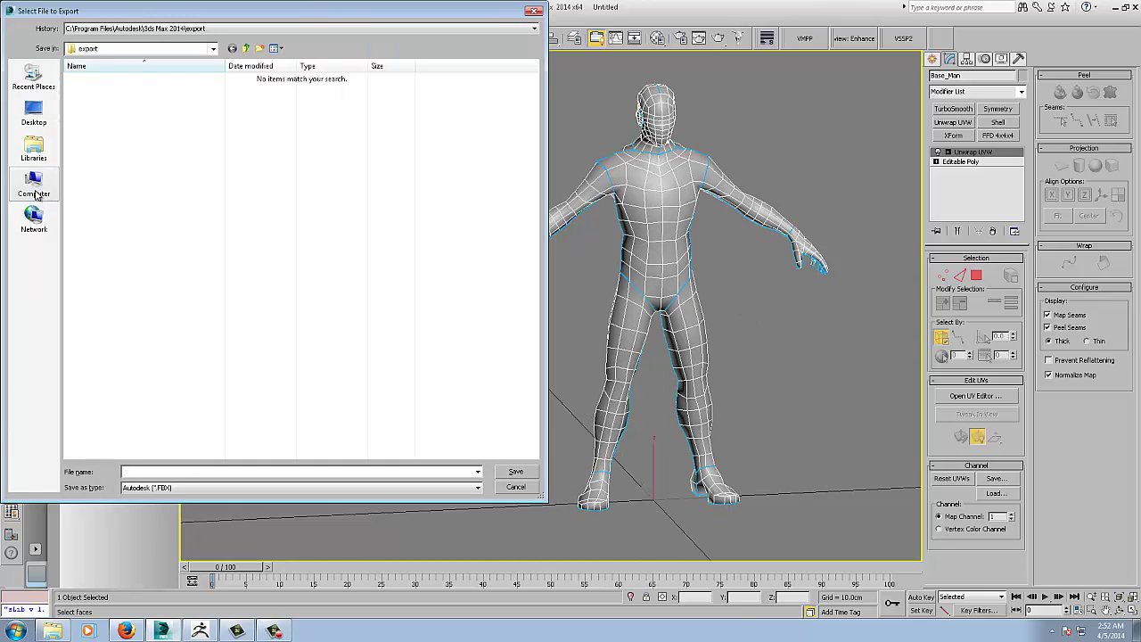
pyautogui.click(148, 488)
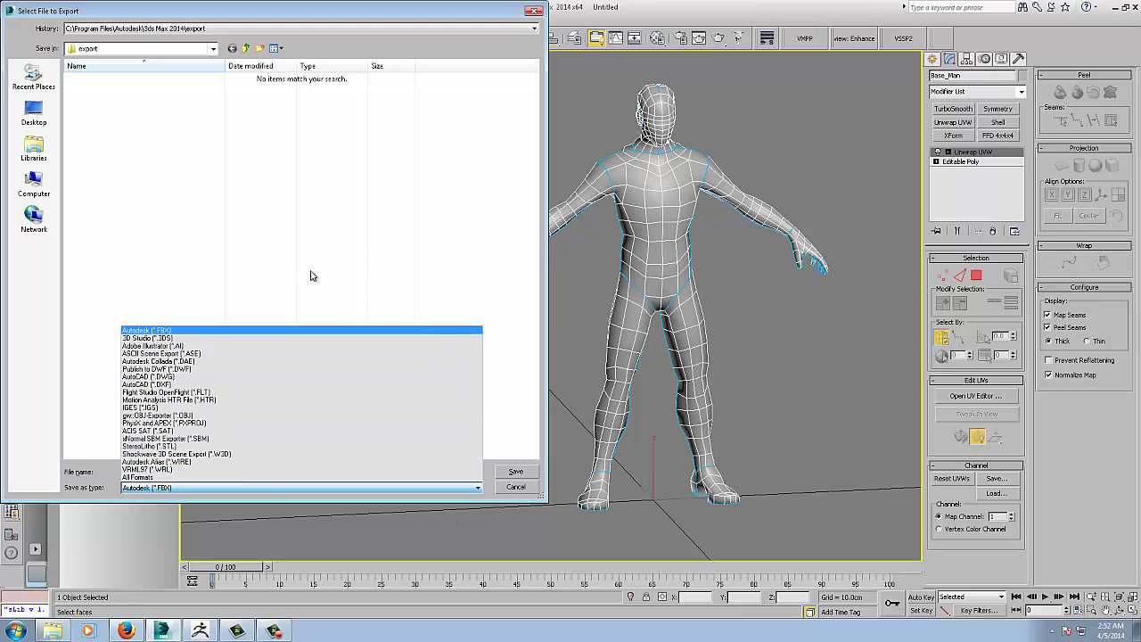
pyautogui.click(526, 489)
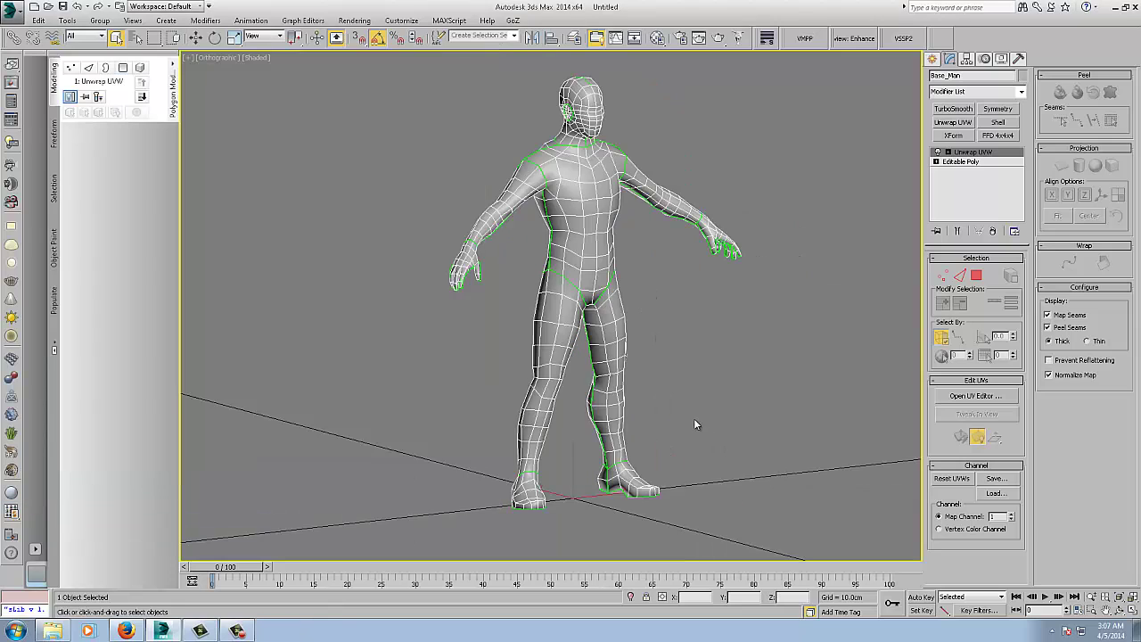
pyautogui.keyDown('alt'); pyautogui.moveTo(714, 409); pyautogui.dragTo(685, 416, button='middle'); pyautogui.keyUp('alt')
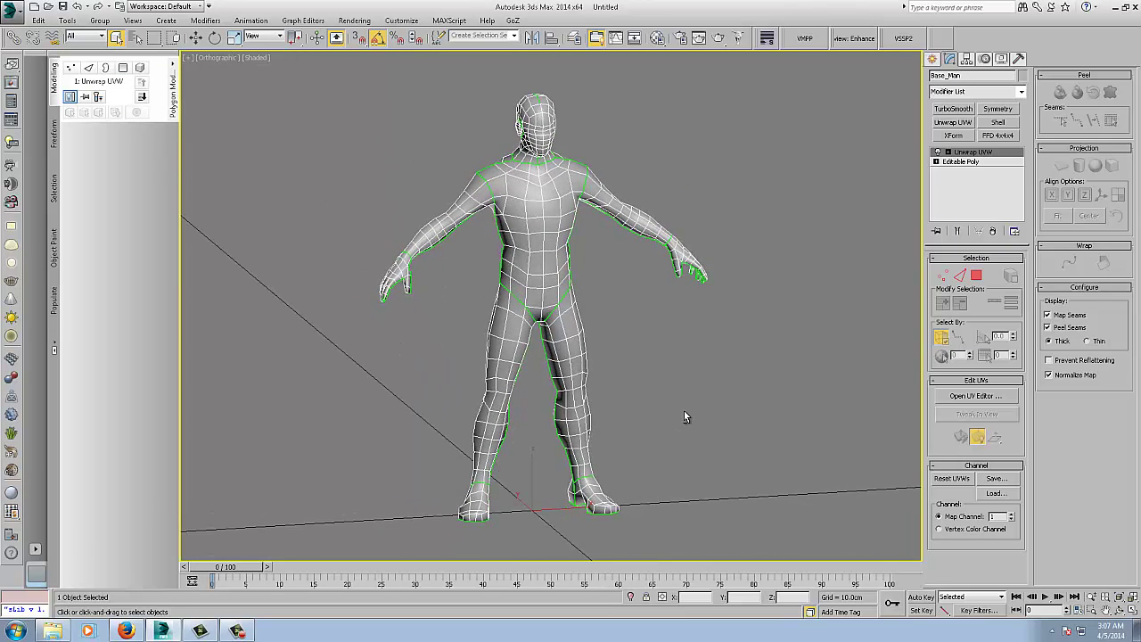
pyautogui.moveTo(645, 339); pyautogui.dragTo(688, 356, button='middle')
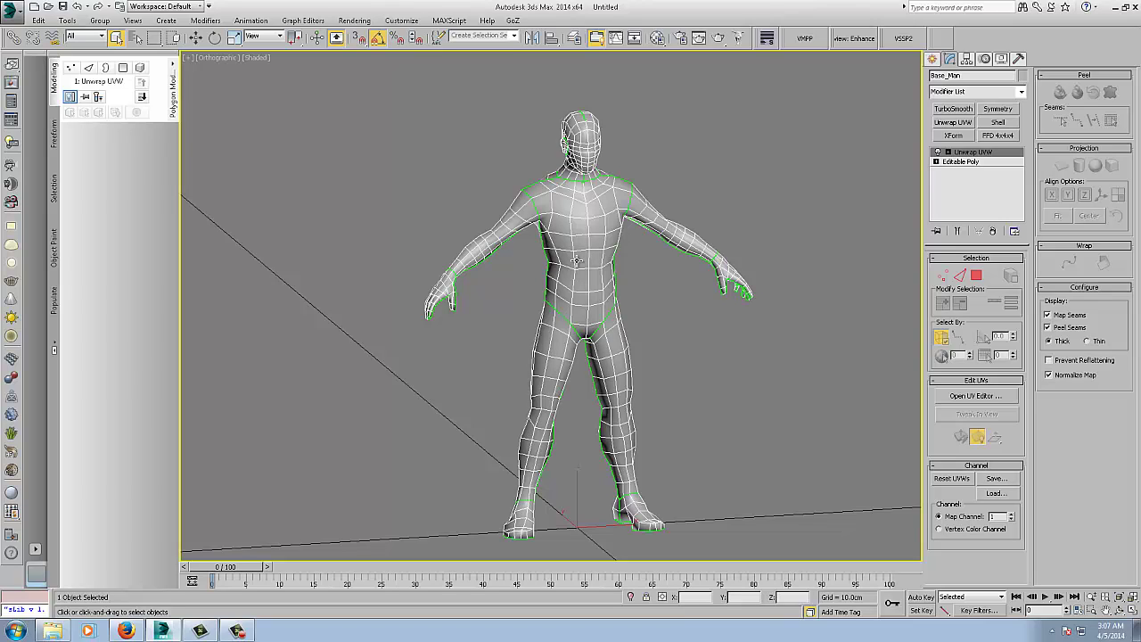
pyautogui.keyDown('alt'); pyautogui.moveTo(577, 259); pyautogui.dragTo(603, 193, button='middle'); pyautogui.keyUp('alt')
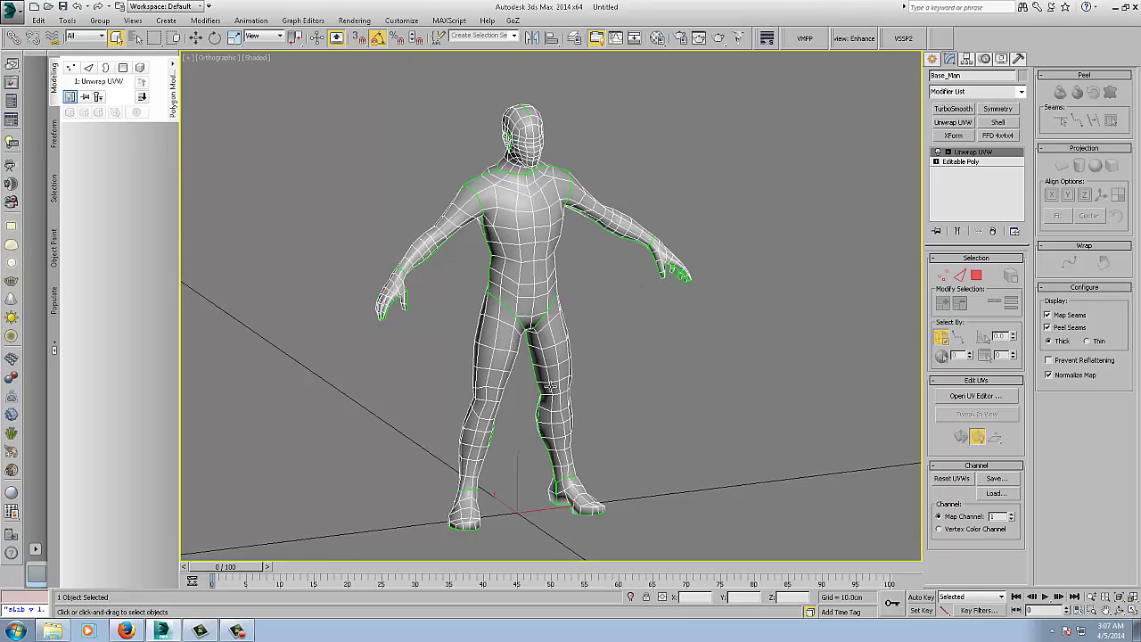
# Step: Open the UV editor for the character and switch Unwrap UVW to polygon selection
pyautogui.moveTo(613, 349); pyautogui.dragTo(660, 333, button='middle')
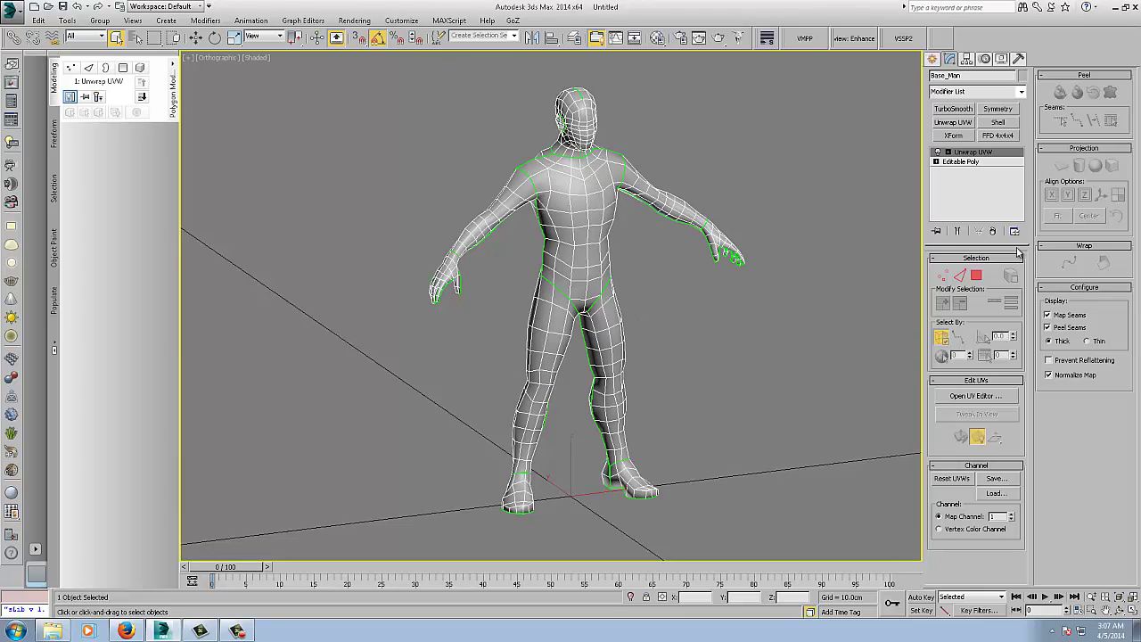
pyautogui.moveTo(803, 232); pyautogui.dragTo(862, 239, button='middle')
pyautogui.click(975, 396)
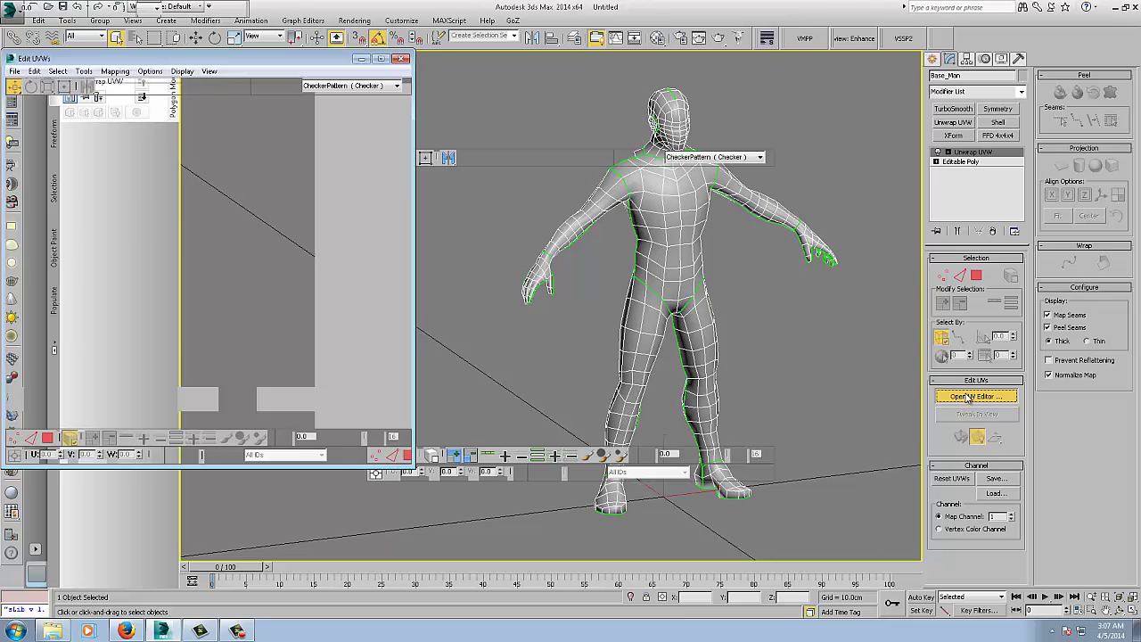
pyautogui.click(976, 276)
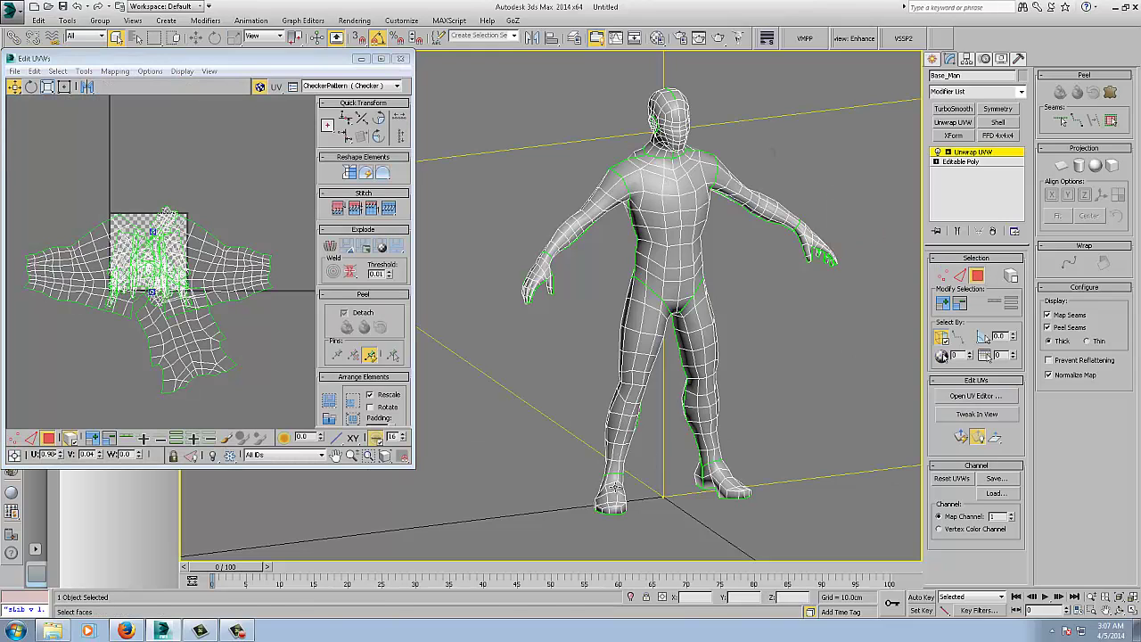
# Step: Quick Peel the upper part of each foot in turn, expanding a single-face selection to the seams first
pyautogui.click(614, 485)
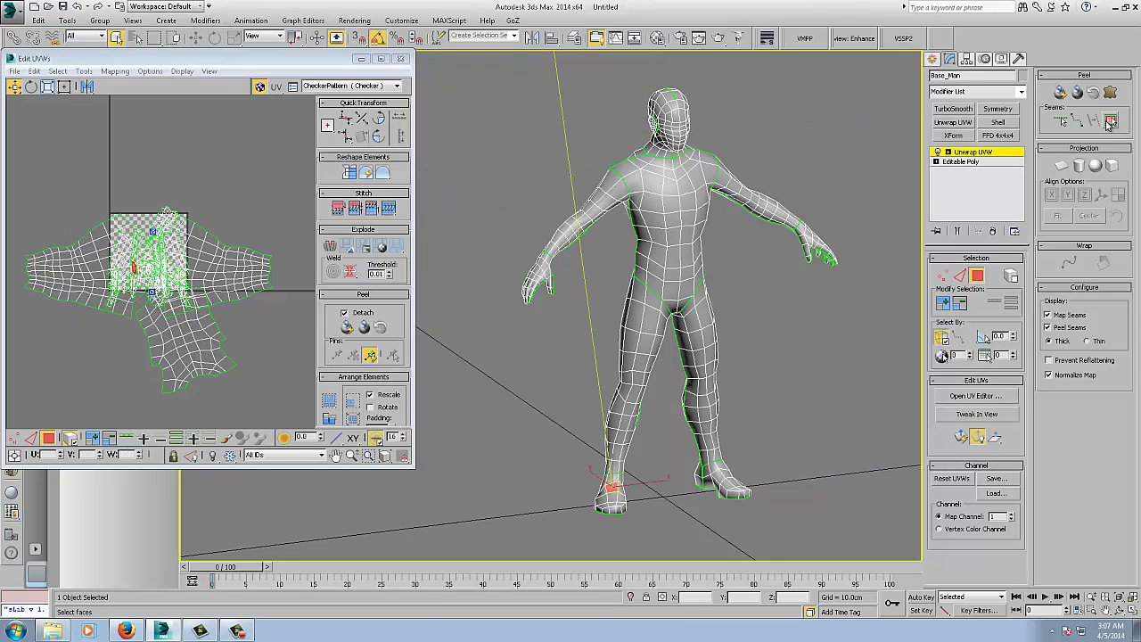
pyautogui.click(1060, 92)
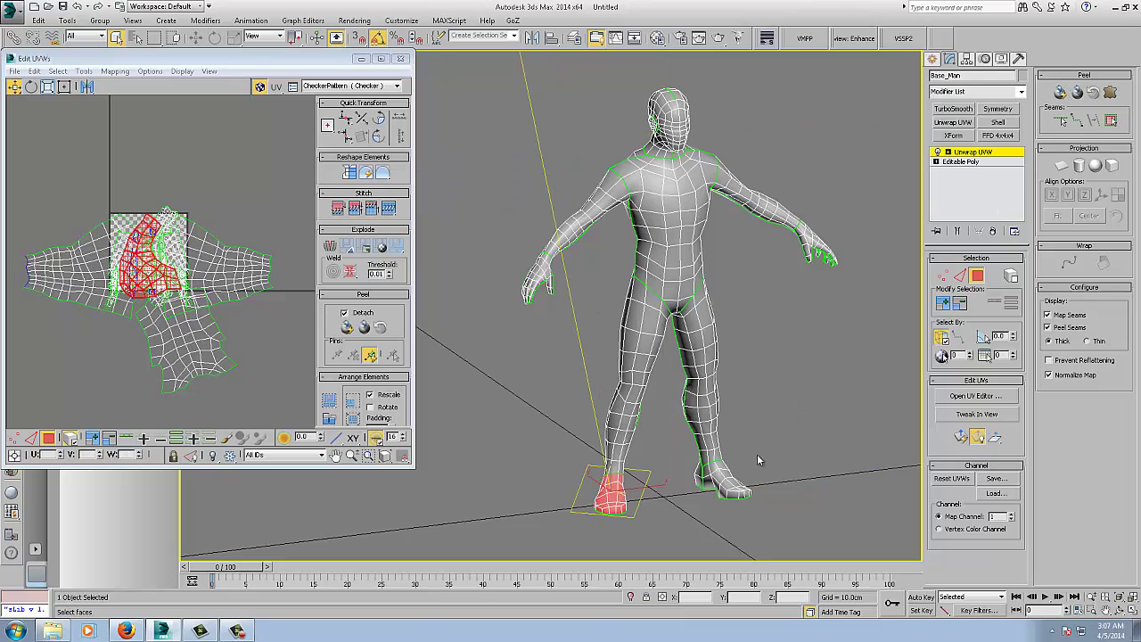
pyautogui.click(718, 478)
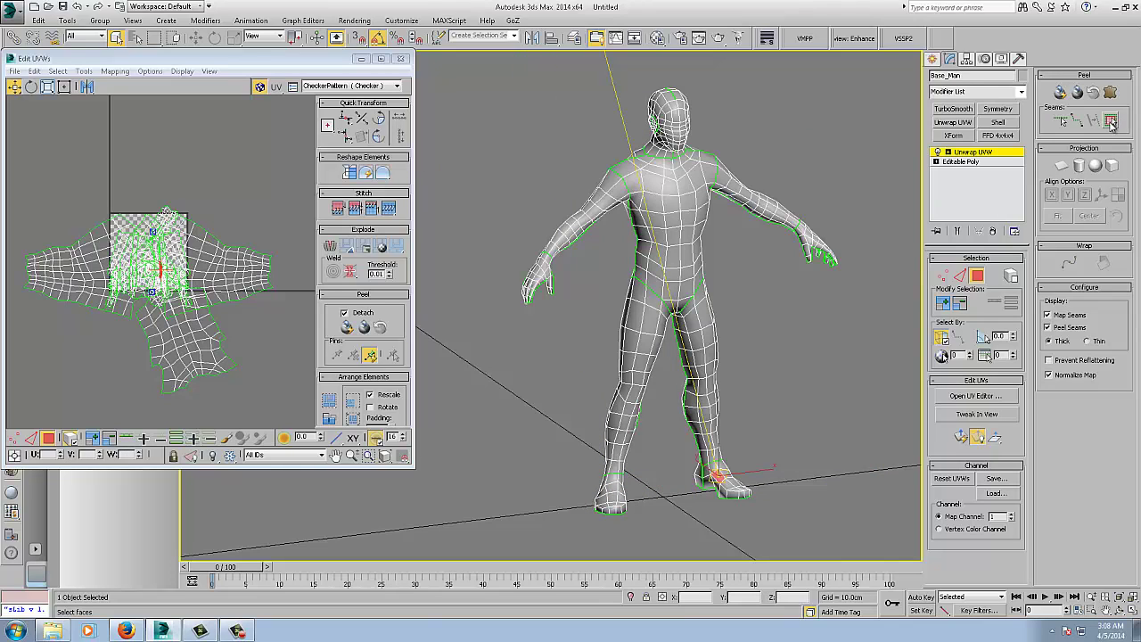
pyautogui.click(1110, 122)
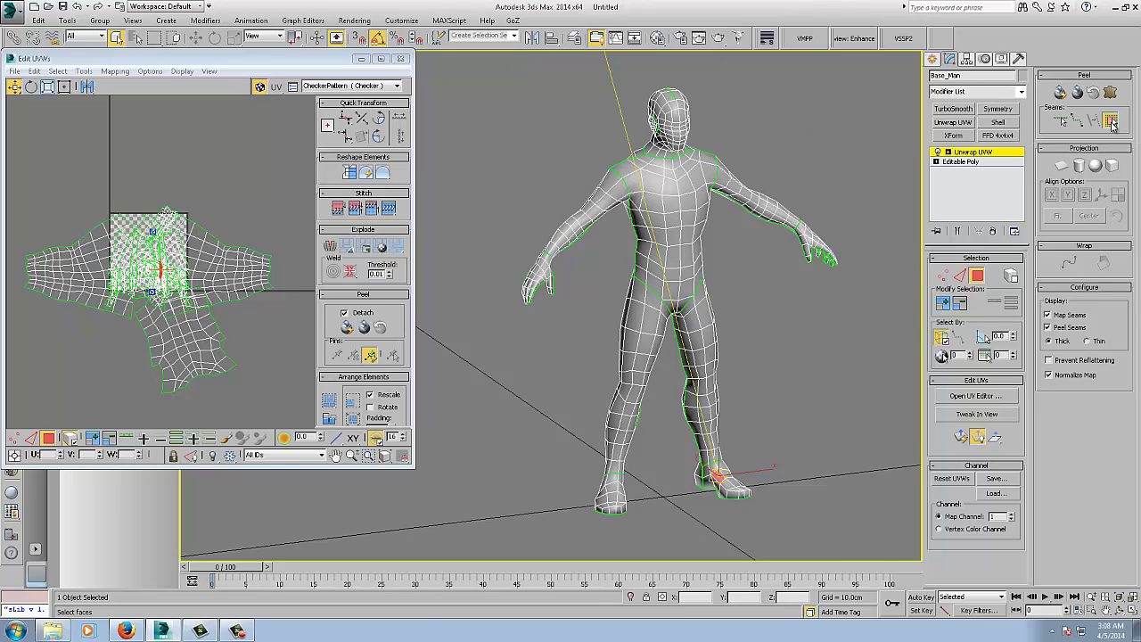
pyautogui.click(1060, 93)
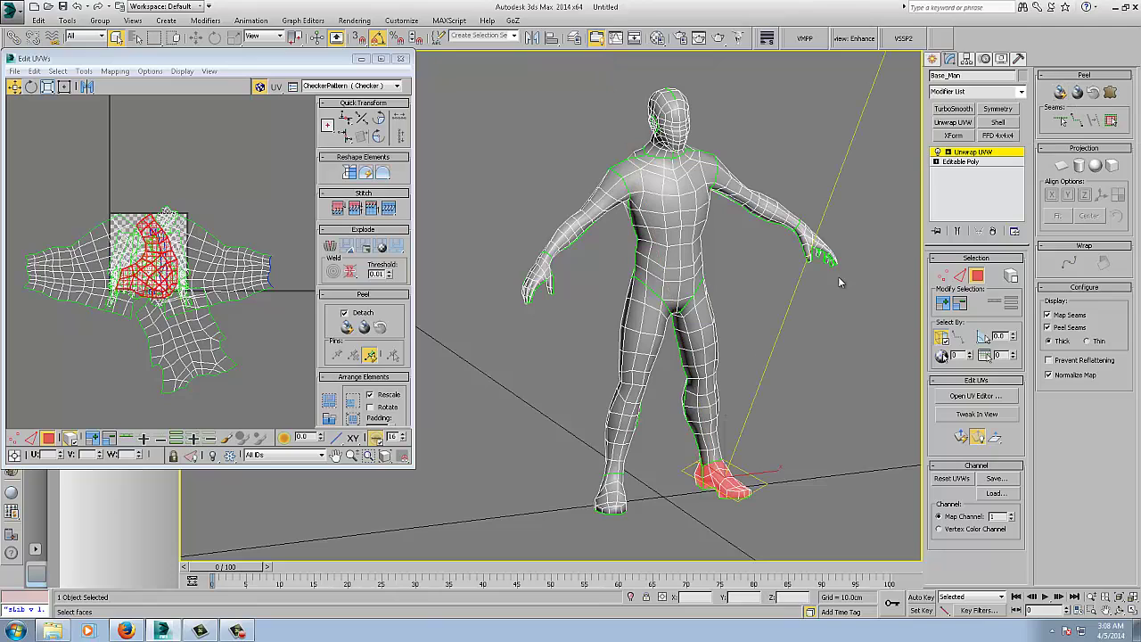
# Step: Quick Peel each leg separately after expanding a face selection on it to its seams
pyautogui.click(613, 420)
pyautogui.click(1110, 121)
pyautogui.click(1059, 93)
pyautogui.click(691, 372)
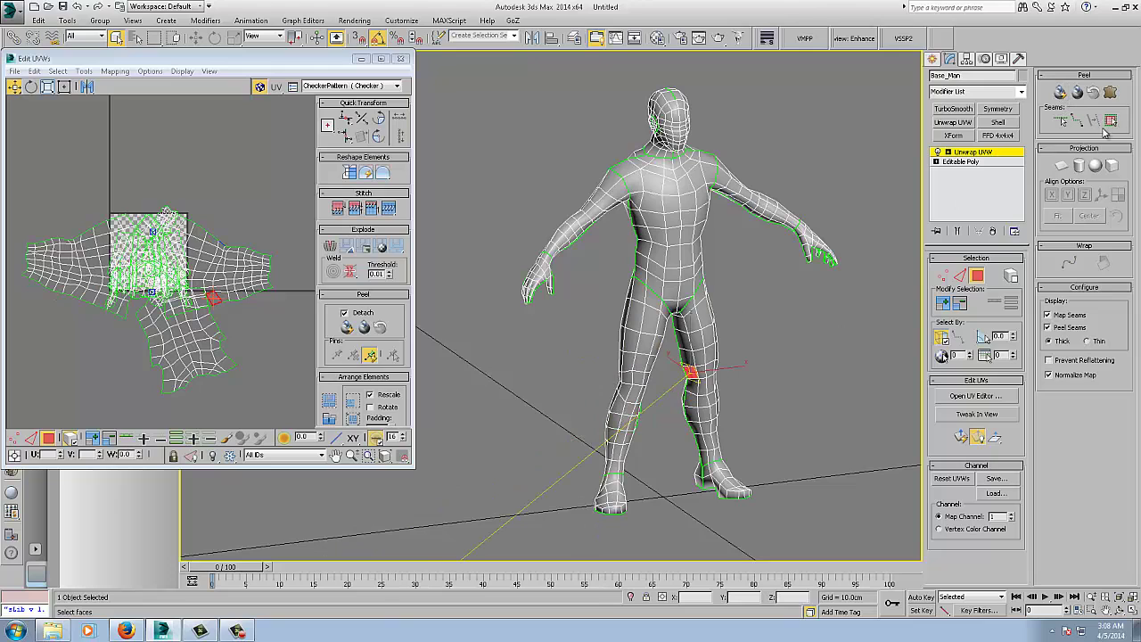
pyautogui.click(1111, 121)
pyautogui.click(1060, 92)
# Step: Quick Peel the soles of both feet one by one, expanding each face selection to the seams
pyautogui.keyDown('alt'); pyautogui.moveTo(677, 339); pyautogui.dragTo(652, 433, button='middle'); pyautogui.keyUp('alt')
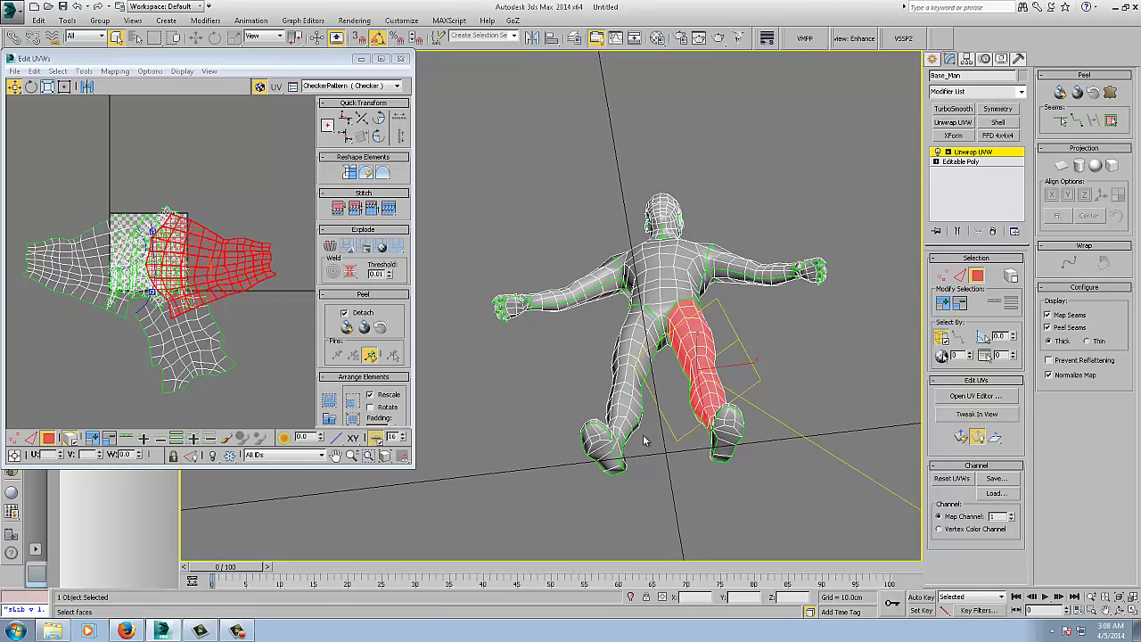
pyautogui.click(601, 450)
pyautogui.click(1111, 121)
pyautogui.click(1059, 93)
pyautogui.click(736, 432)
pyautogui.click(1111, 121)
pyautogui.click(1060, 93)
# Step: Quick Peel each arm separately after expanding a face selection on it to the shoulder and wrist seams
pyautogui.keyDown('alt'); pyautogui.moveTo(745, 306); pyautogui.dragTo(745, 410, button='middle'); pyautogui.keyUp('alt')
pyautogui.moveTo(583, 171); pyautogui.dragTo(640, 274, button='middle')
pyautogui.click(634, 259)
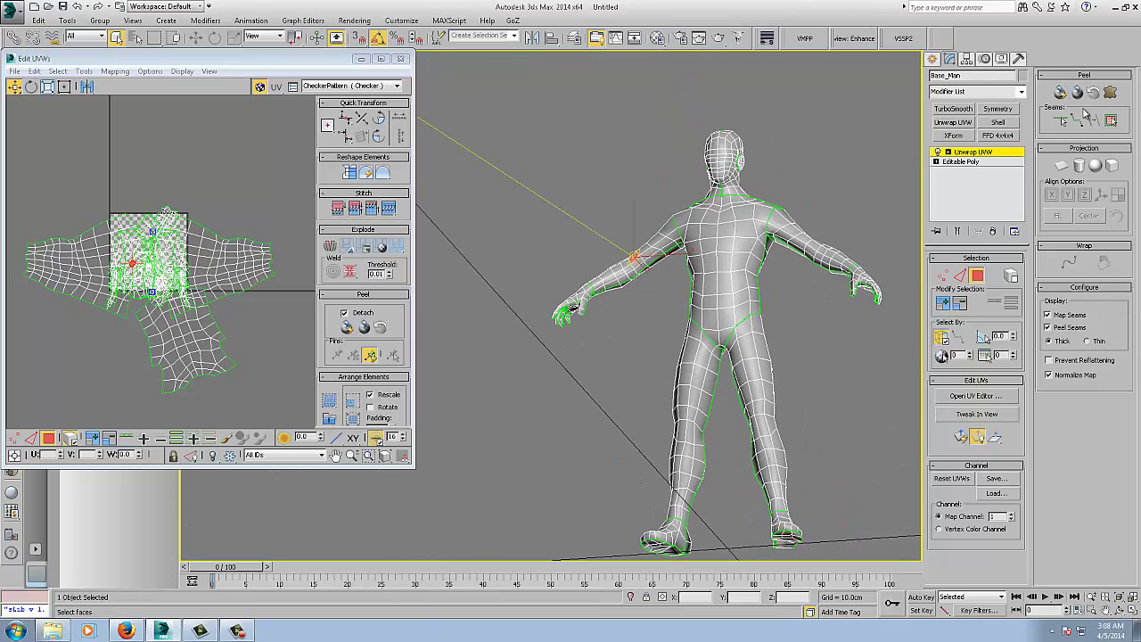
pyautogui.click(1110, 121)
pyautogui.click(1060, 93)
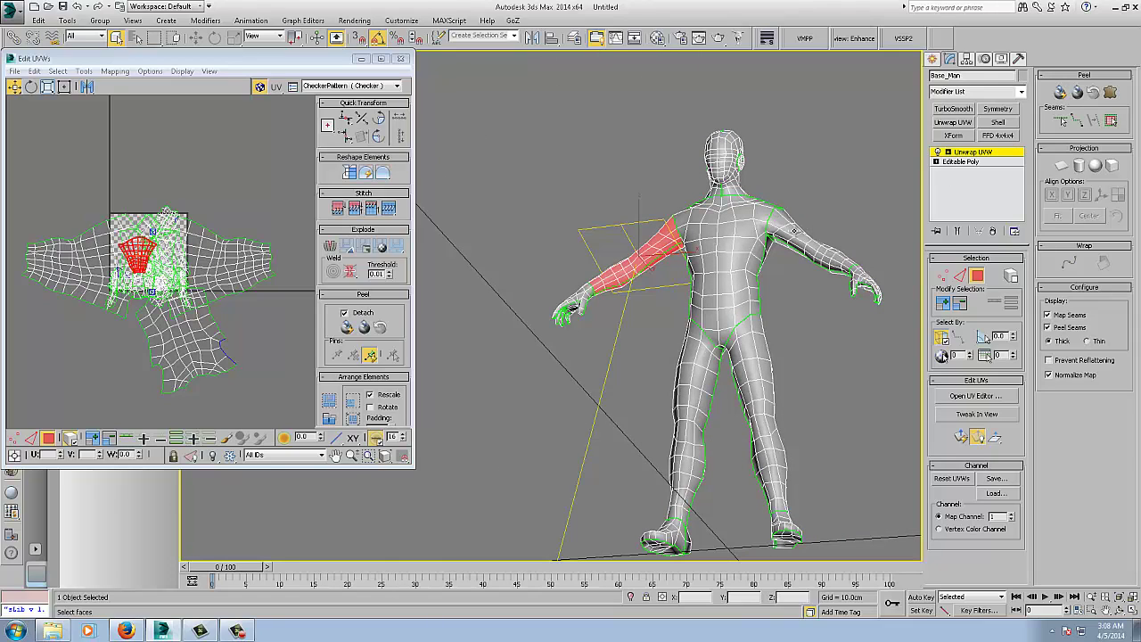
pyautogui.click(790, 230)
pyautogui.click(1111, 121)
pyautogui.click(1060, 93)
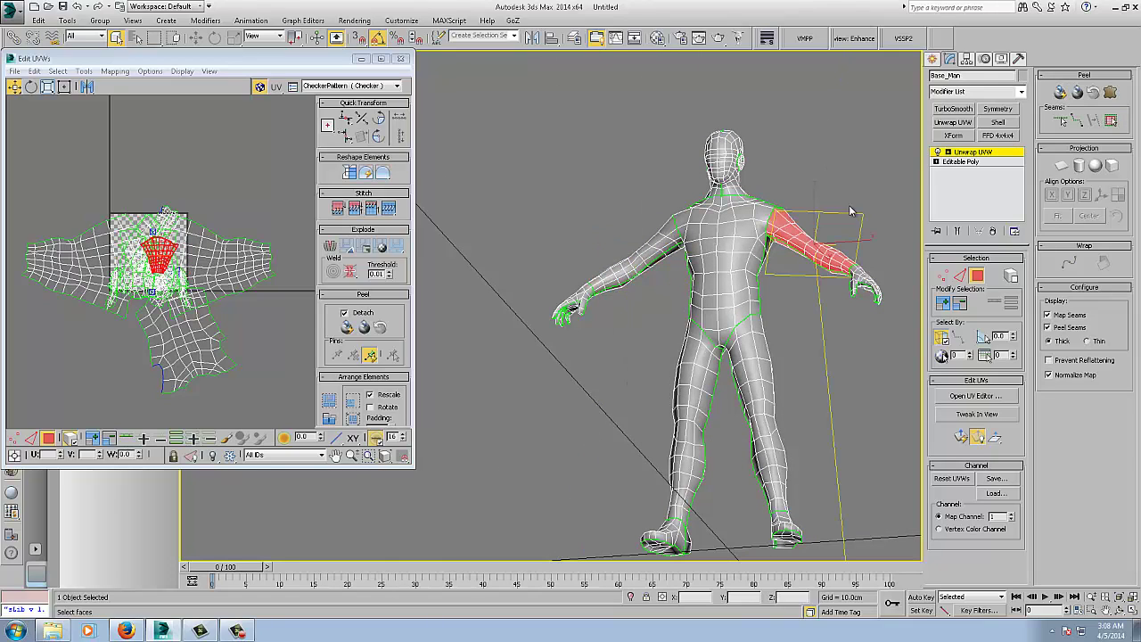
# Step: Select a face on the torso and expand the selection to the torso's seams
pyautogui.click(727, 246)
pyautogui.click(1110, 121)
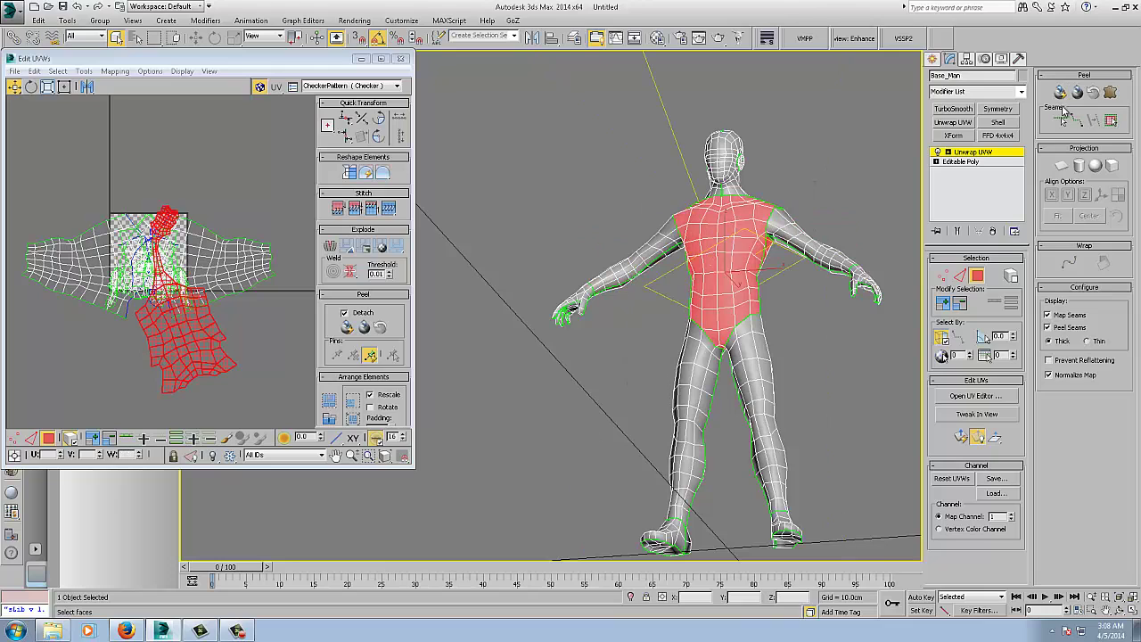
pyautogui.keyDown('alt'); pyautogui.moveTo(801, 305); pyautogui.dragTo(734, 214, button='middle'); pyautogui.keyUp('alt')
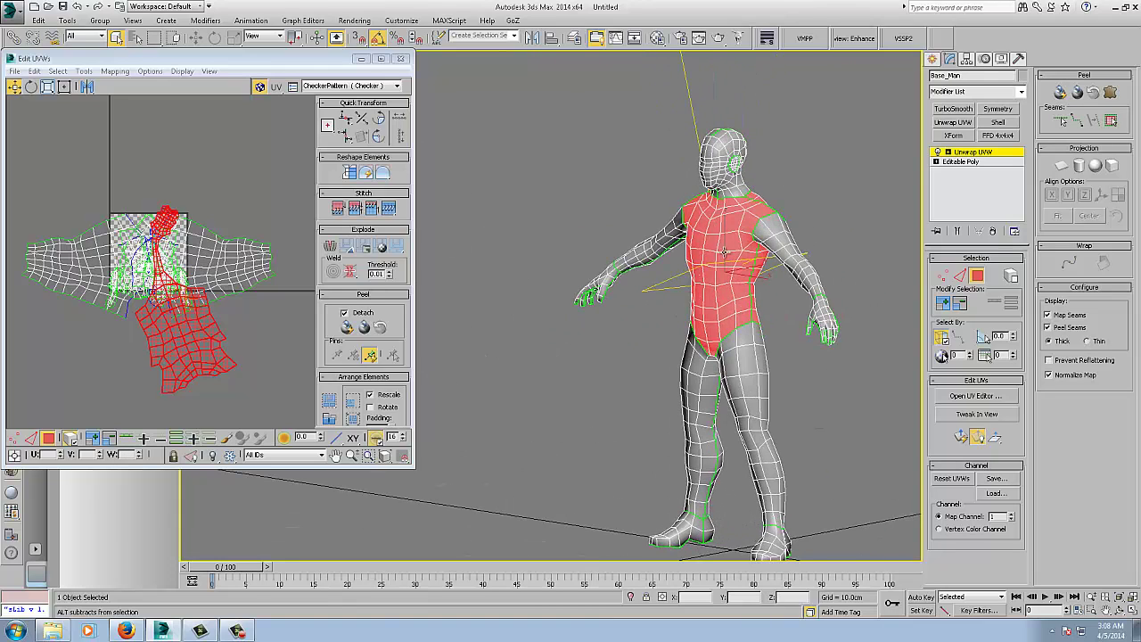
# Step: Select a face on the neck and expand the selection to the seams of the head
pyautogui.click(728, 189)
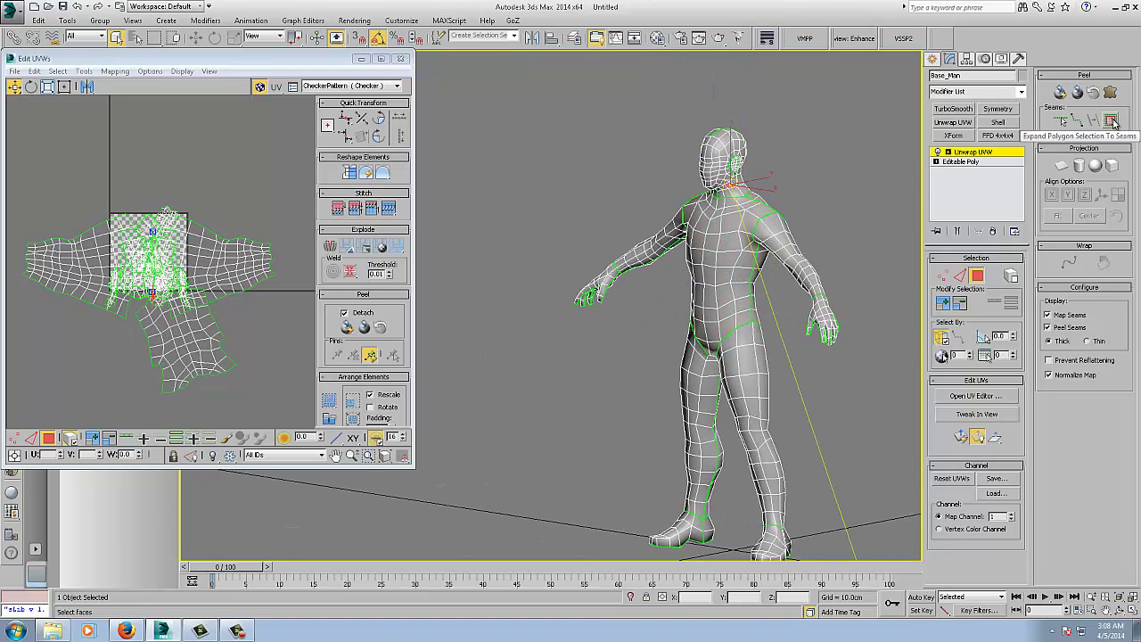
pyautogui.click(1108, 123)
pyautogui.scroll(5, 723, 153)
pyautogui.scroll(-3, 723, 153)
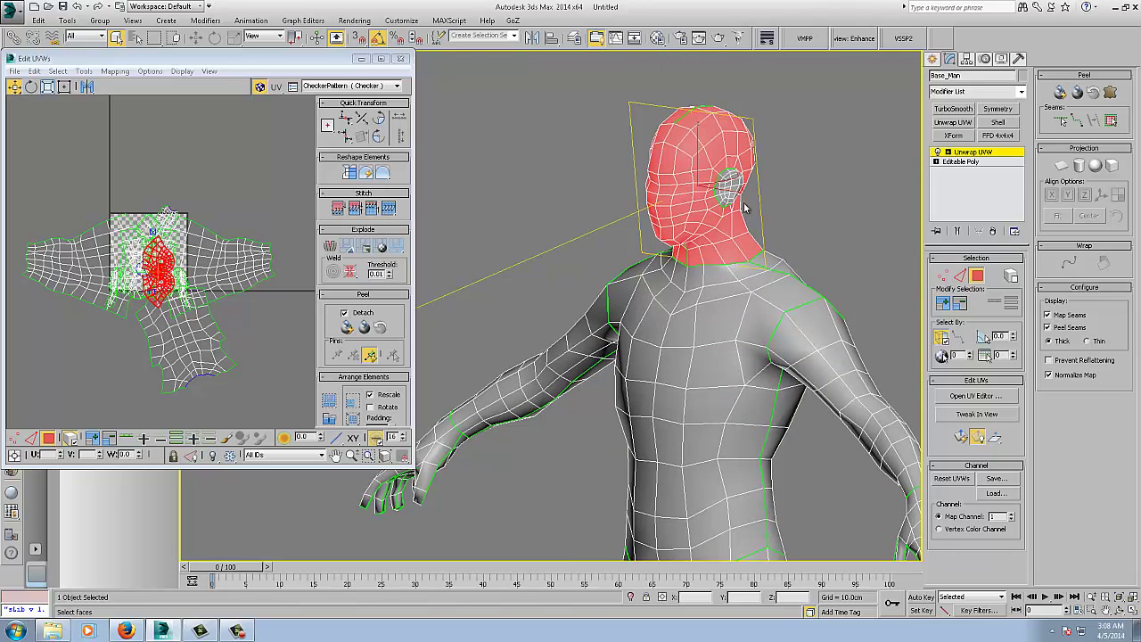
# Step: Expand a face selection on each ear to its seam and Quick Peel the ears
pyautogui.click(726, 182)
pyautogui.click(1114, 122)
pyautogui.click(1059, 91)
pyautogui.keyDown('alt'); pyautogui.moveTo(694, 227); pyautogui.dragTo(851, 228, button='middle'); pyautogui.keyUp('alt')
pyautogui.click(686, 198)
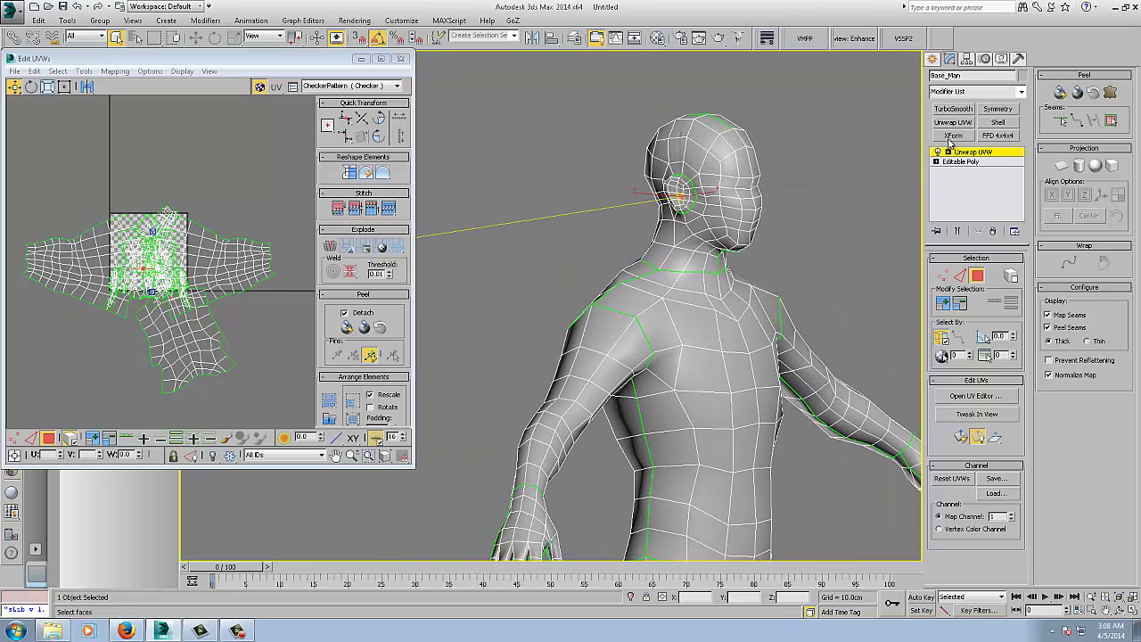
pyautogui.click(1110, 121)
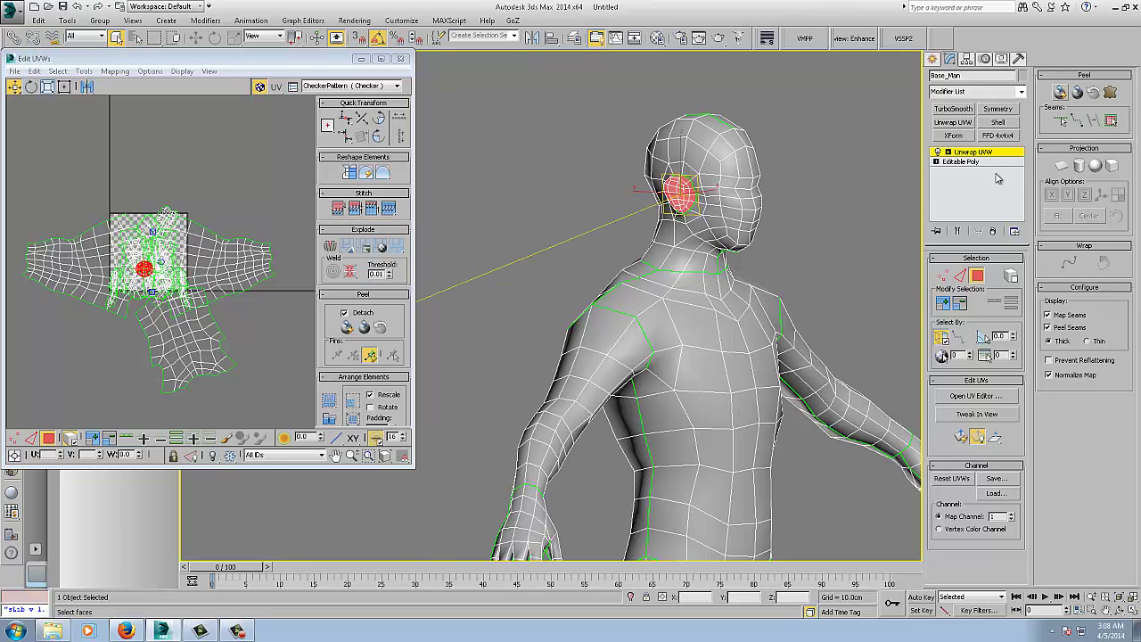
pyautogui.scroll(-3, 650, 302)
# Step: Check the head and hand shells by expanding polygon selections to their seams
pyautogui.keyDown('alt'); pyautogui.moveTo(736, 350); pyautogui.dragTo(671, 346, button='middle'); pyautogui.keyUp('alt')
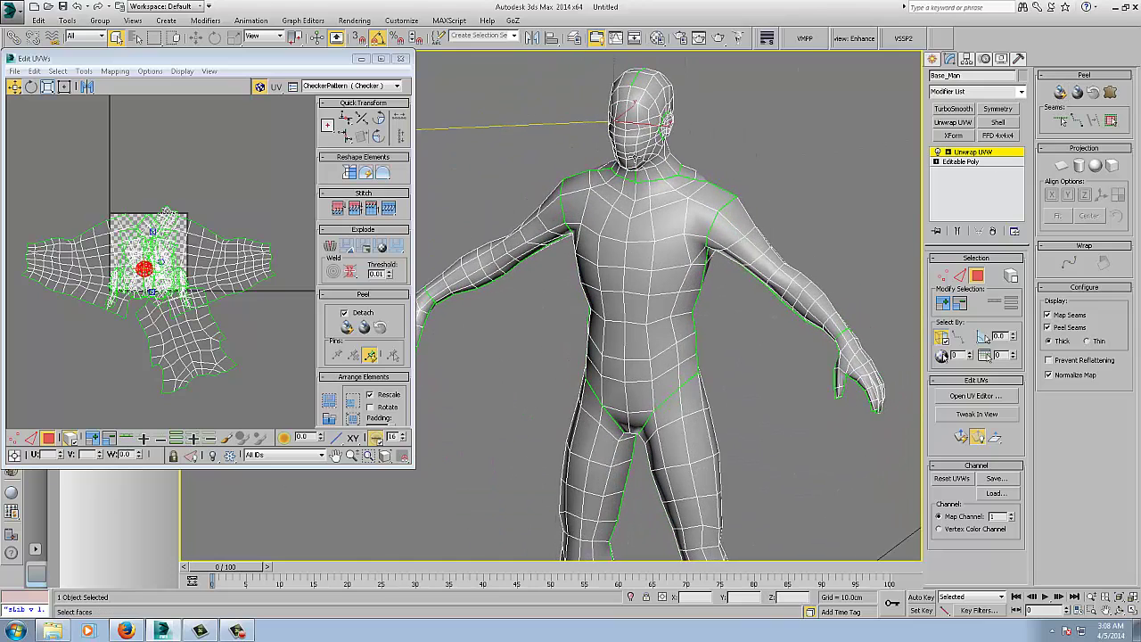
pyautogui.click(1109, 120)
pyautogui.keyDown('alt'); pyautogui.moveTo(698, 407); pyautogui.dragTo(736, 407, button='middle'); pyautogui.keyUp('alt')
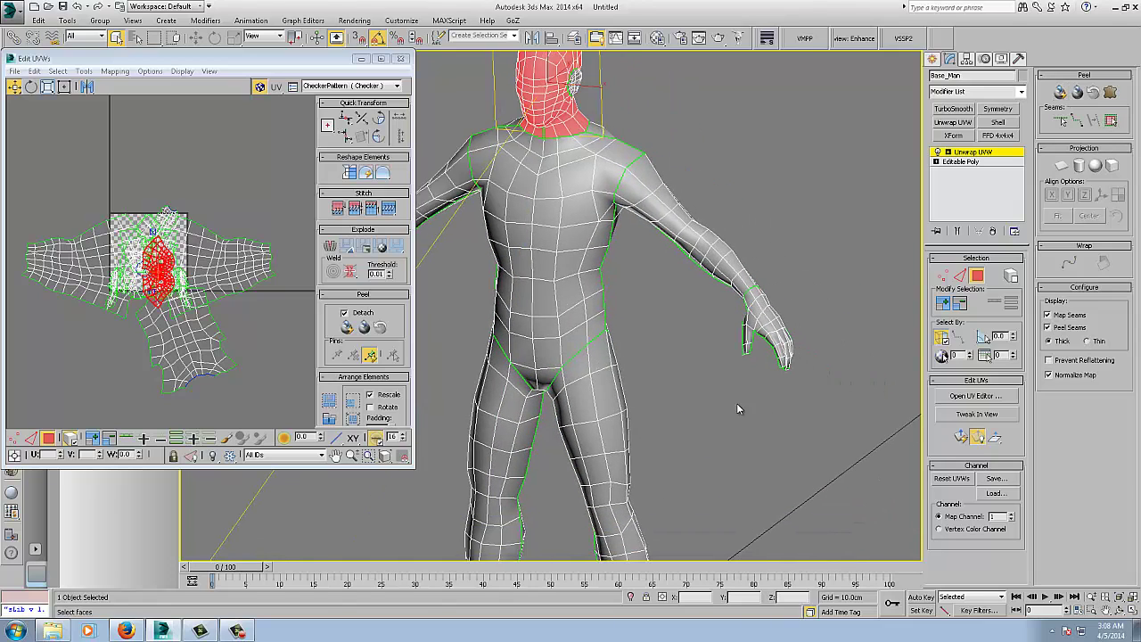
pyautogui.scroll(4, 736, 408)
pyautogui.click(764, 256)
pyautogui.click(1108, 119)
# Step: Check the shells of both arms by expanding a face selection on each one to its seams
pyautogui.click(713, 132)
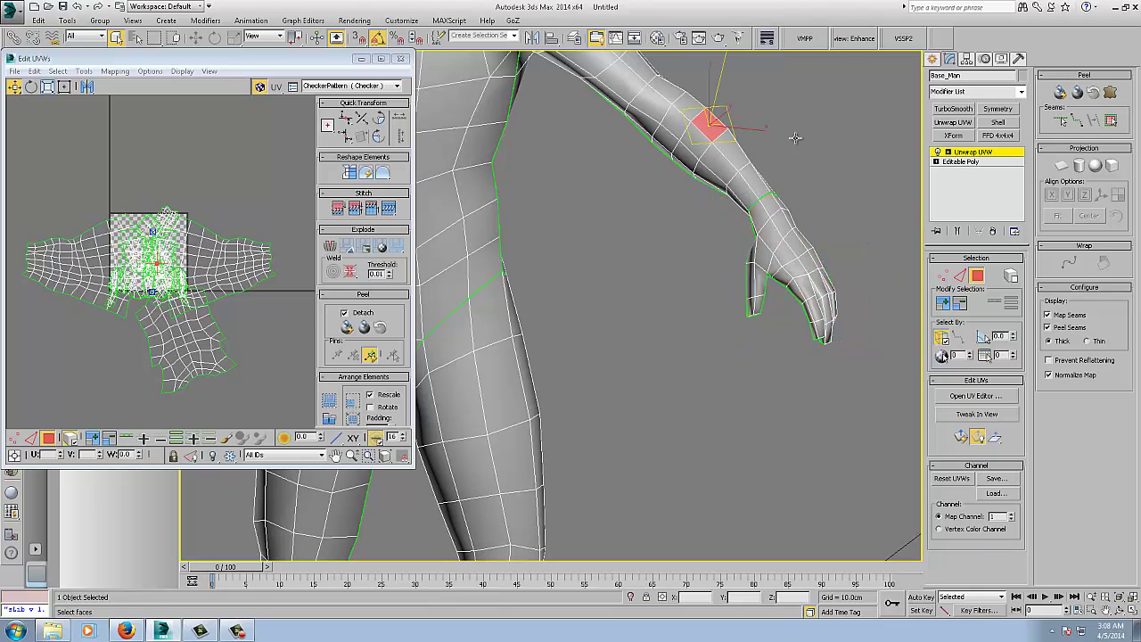
pyautogui.click(1109, 119)
pyautogui.scroll(-6, 558, 303)
pyautogui.scroll(1, 575, 236)
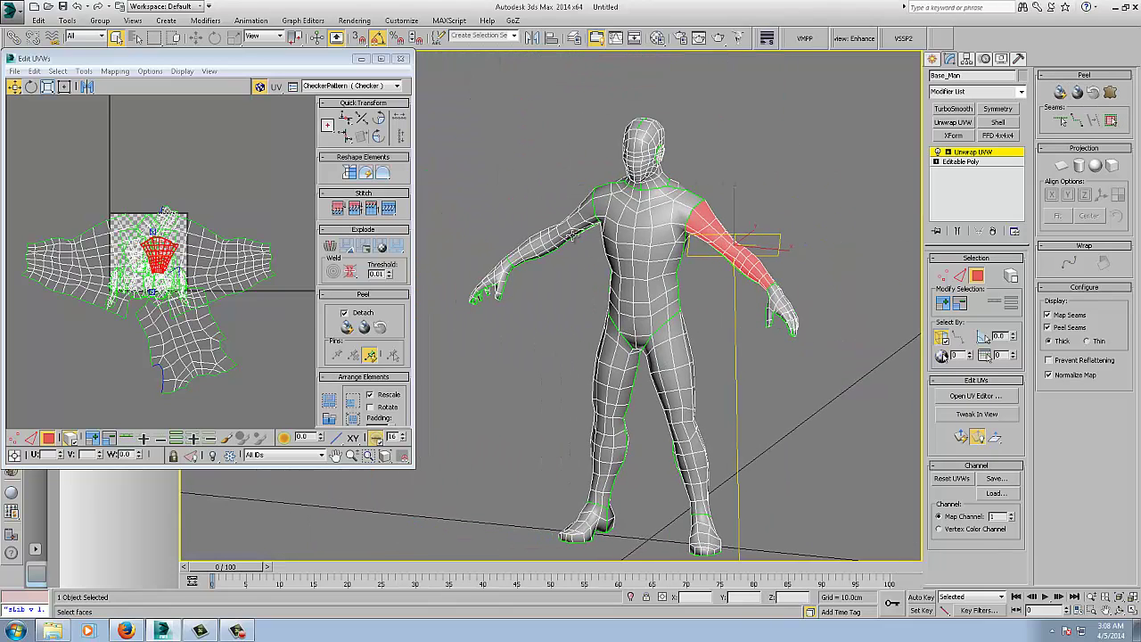
pyautogui.click(571, 225)
pyautogui.click(1109, 119)
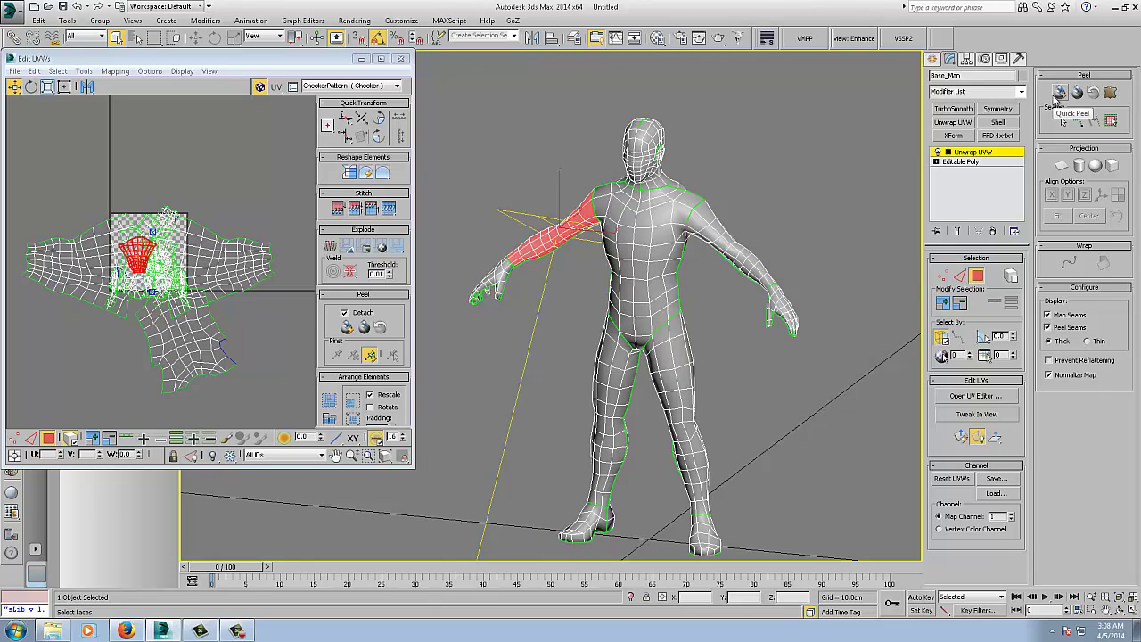
# Step: Select all UV shells in the UV editor and pack them inside the UV square
pyautogui.moveTo(724, 403); pyautogui.dragTo(751, 372, button='middle')
pyautogui.scroll(-2, 242, 205)
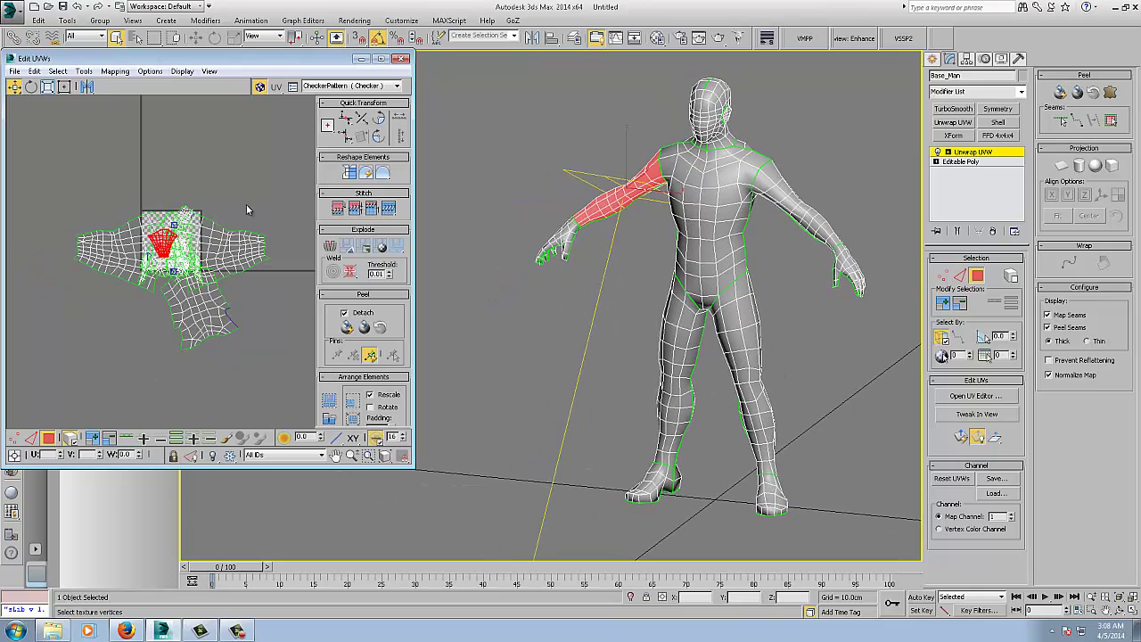
pyautogui.moveTo(280, 160); pyautogui.dragTo(50, 374)
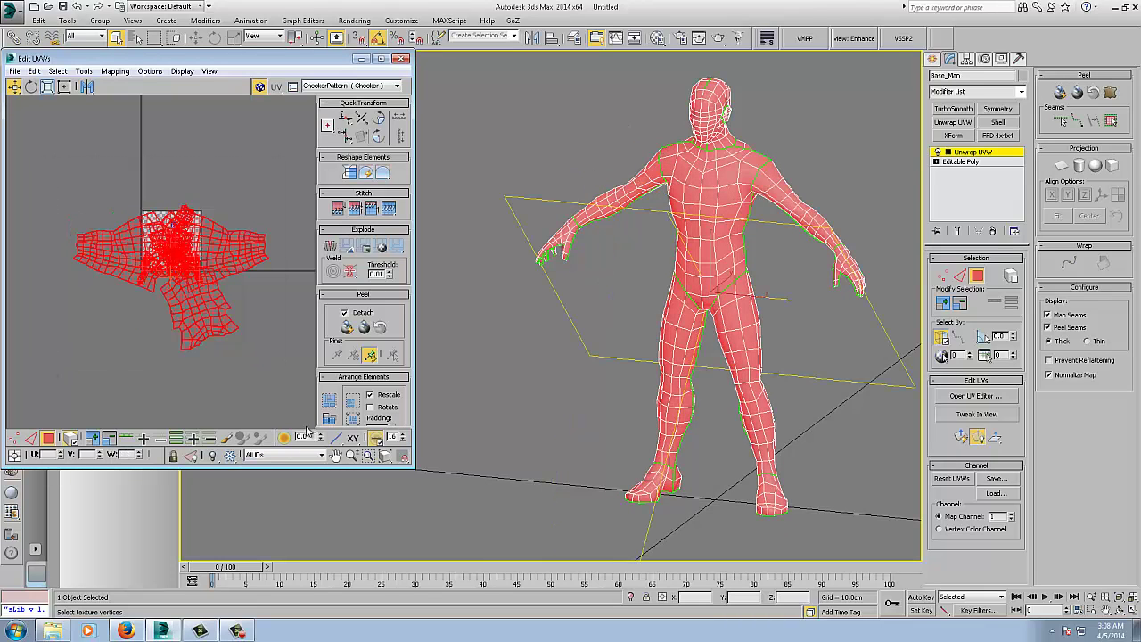
pyautogui.click(327, 406)
pyautogui.keyDown('ctrl'); pyautogui.keyDown('alt'); pyautogui.moveTo(204, 299); pyautogui.dragTo(204, 200, button='middle'); pyautogui.keyUp('alt'); pyautogui.keyUp('ctrl')
pyautogui.moveTo(66, 259); pyautogui.dragTo(143, 406, button='middle')
pyautogui.moveTo(156, 361)
pyautogui.keyDown('ctrl'); pyautogui.keyDown('alt'); pyautogui.mouseDown(button='middle')
pyautogui.moveTo(158, 305)
pyautogui.moveTo(161, 381)
pyautogui.mouseUp(button='middle'); pyautogui.keyUp('alt'); pyautogui.keyUp('ctrl')
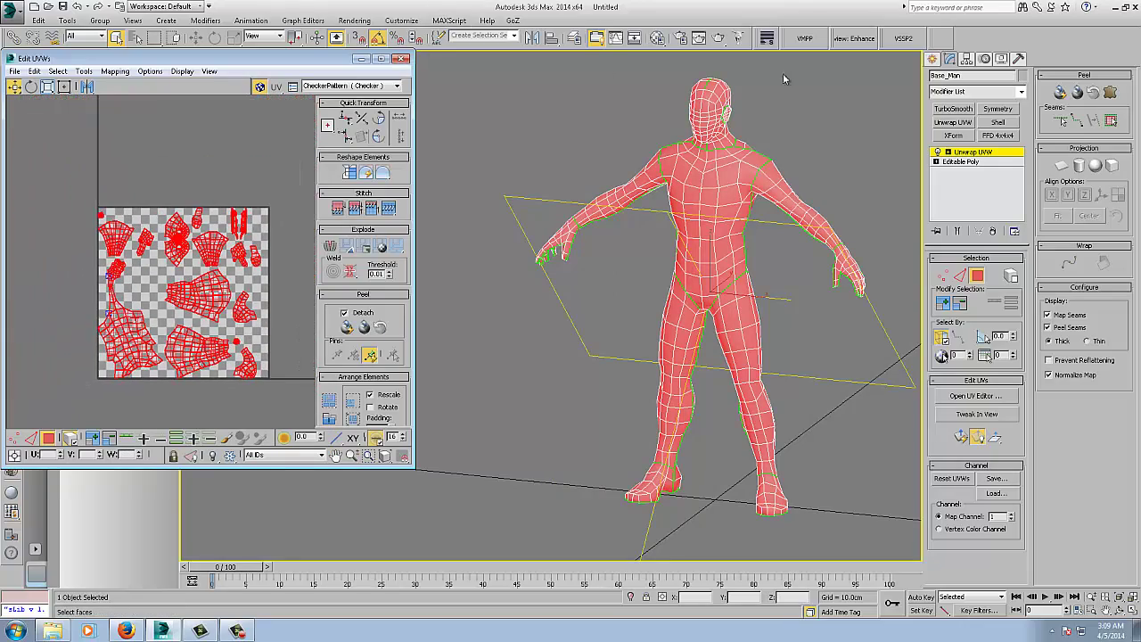
# Step: Leave polygon level, close the UV editor, and collapse the whole modifier stack to Editable Poly
pyautogui.click(970, 153)
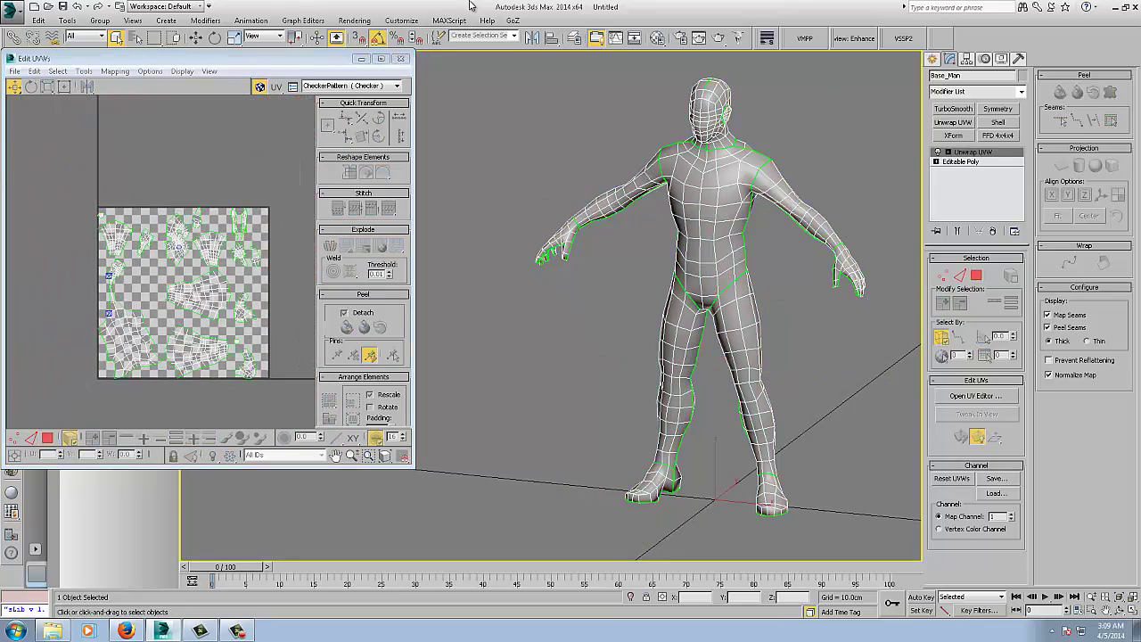
pyautogui.click(402, 58)
pyautogui.rightClick(965, 153)
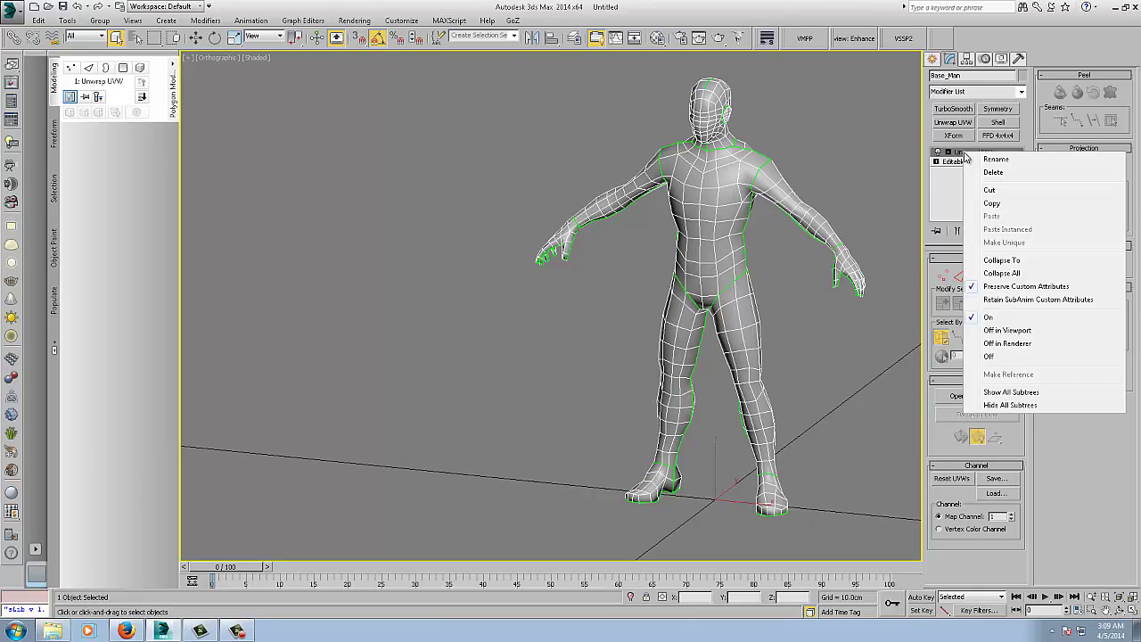
pyautogui.click(1001, 273)
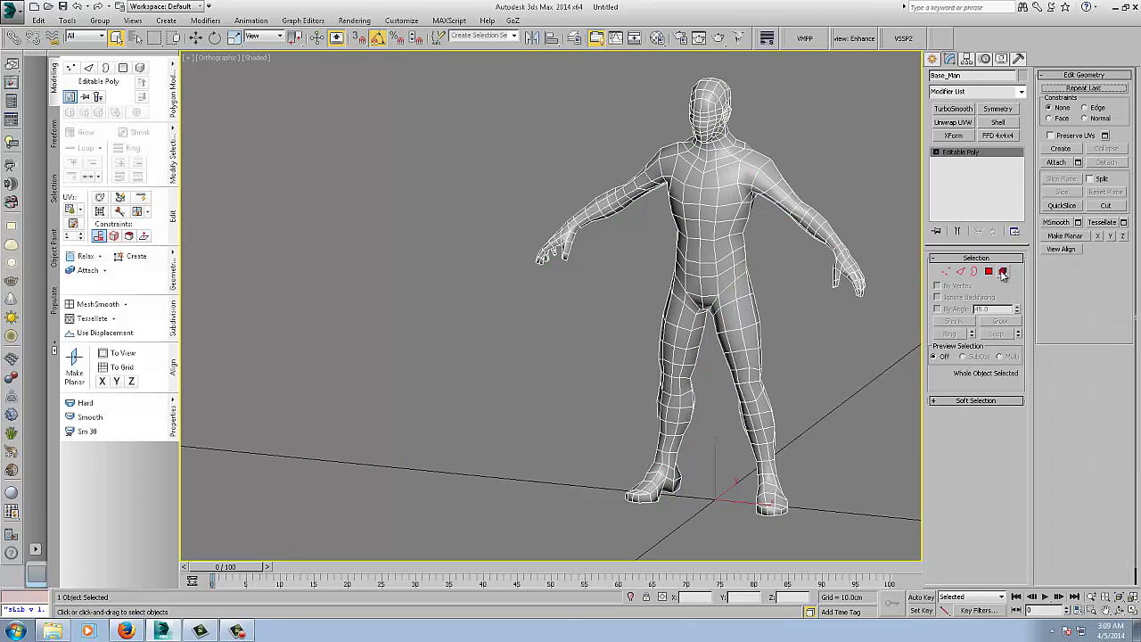
# Step: Export the character in OBJ format over the existing baseman.obj and close the export statistics
pyautogui.click(18, 12)
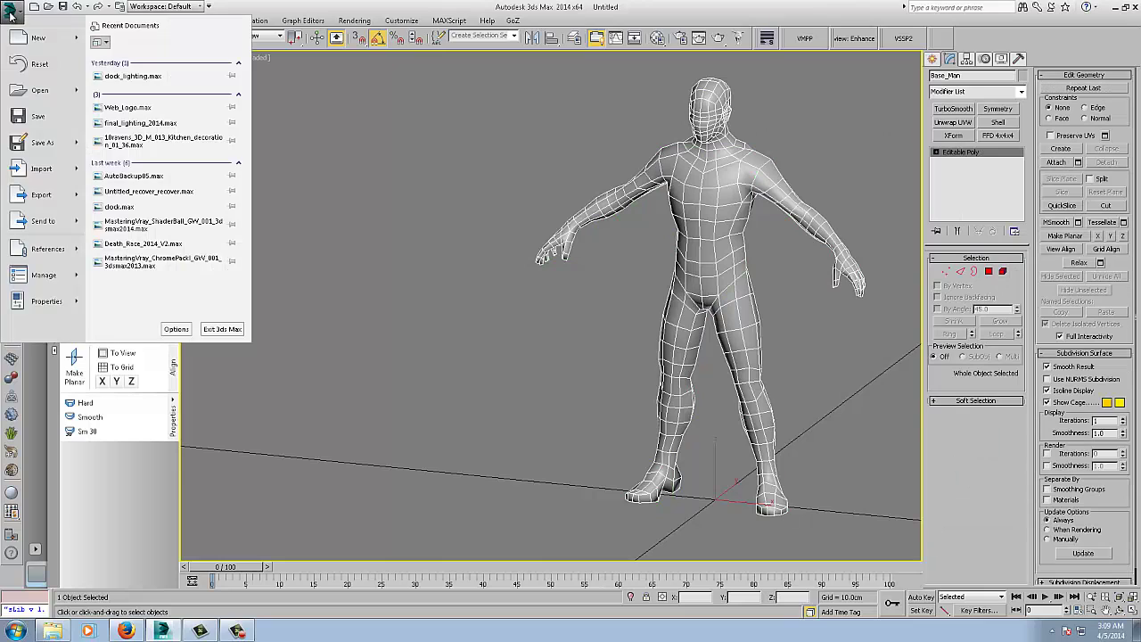
pyautogui.click(37, 198)
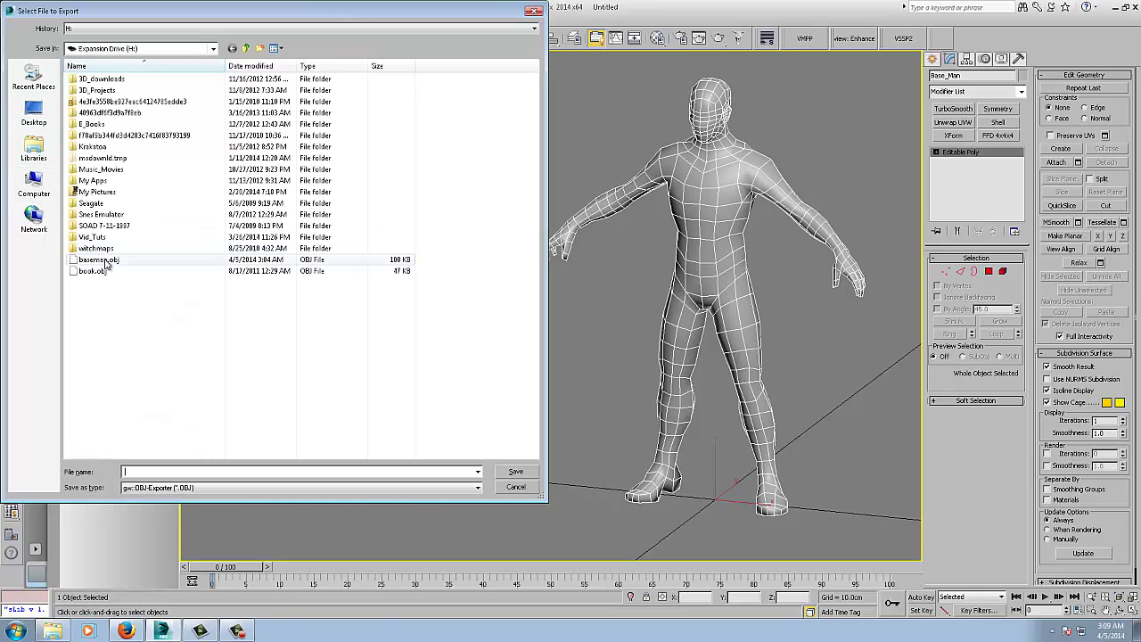
pyautogui.doubleClick(103, 260)
pyautogui.click(559, 355)
pyautogui.click(508, 414)
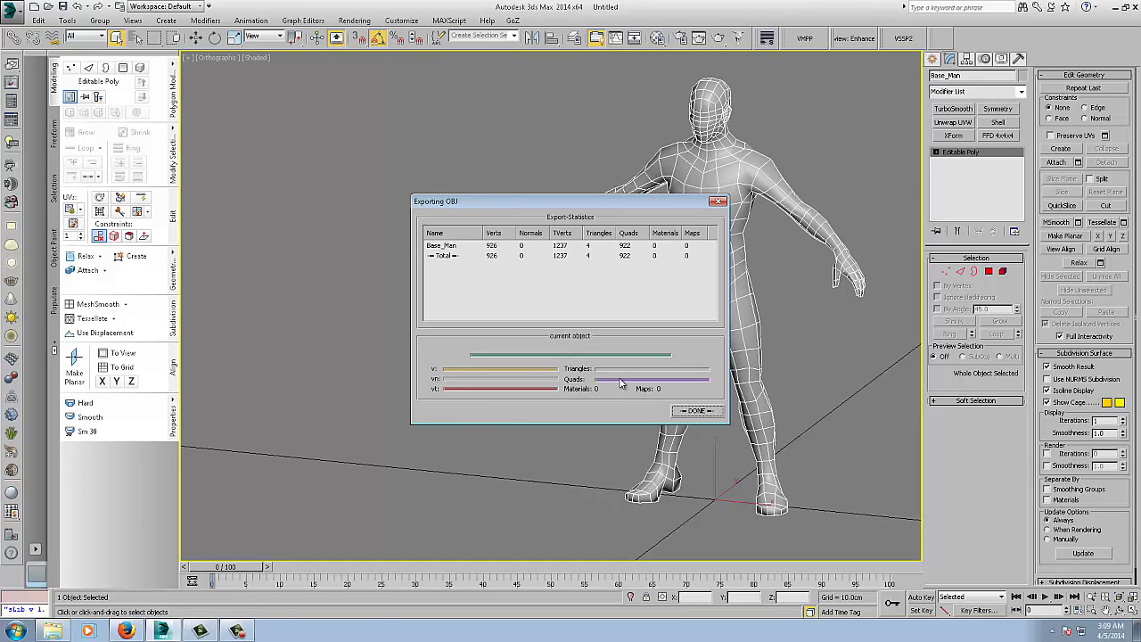
pyautogui.click(693, 410)
pyautogui.moveTo(588, 337); pyautogui.dragTo(451, 315, button='middle')
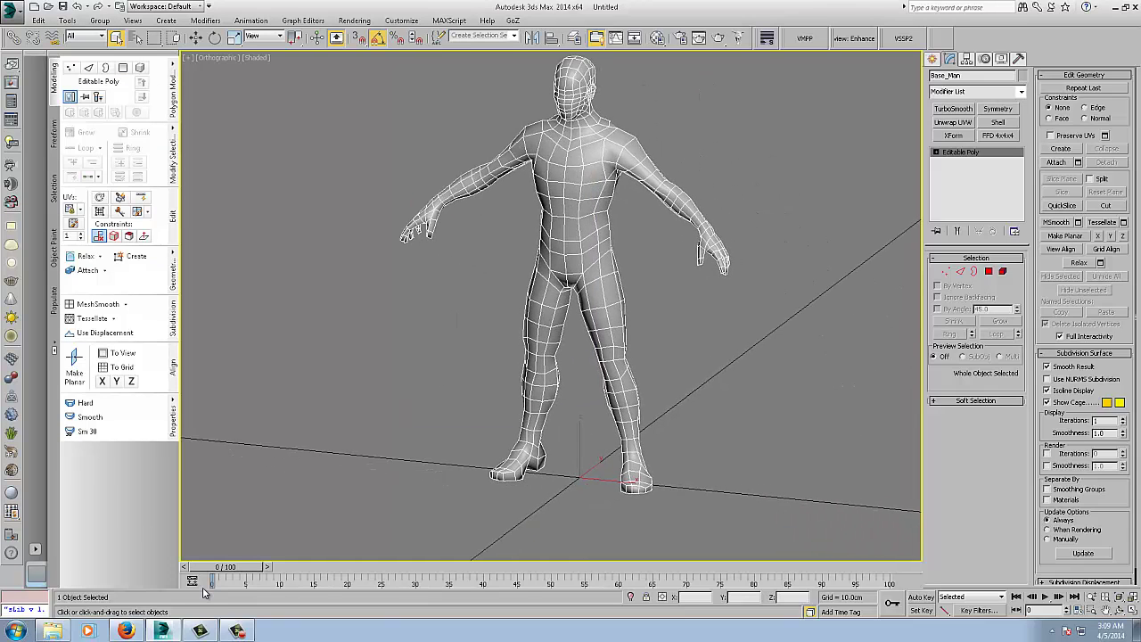
pyautogui.click(240, 629)
pyautogui.click(751, 495)
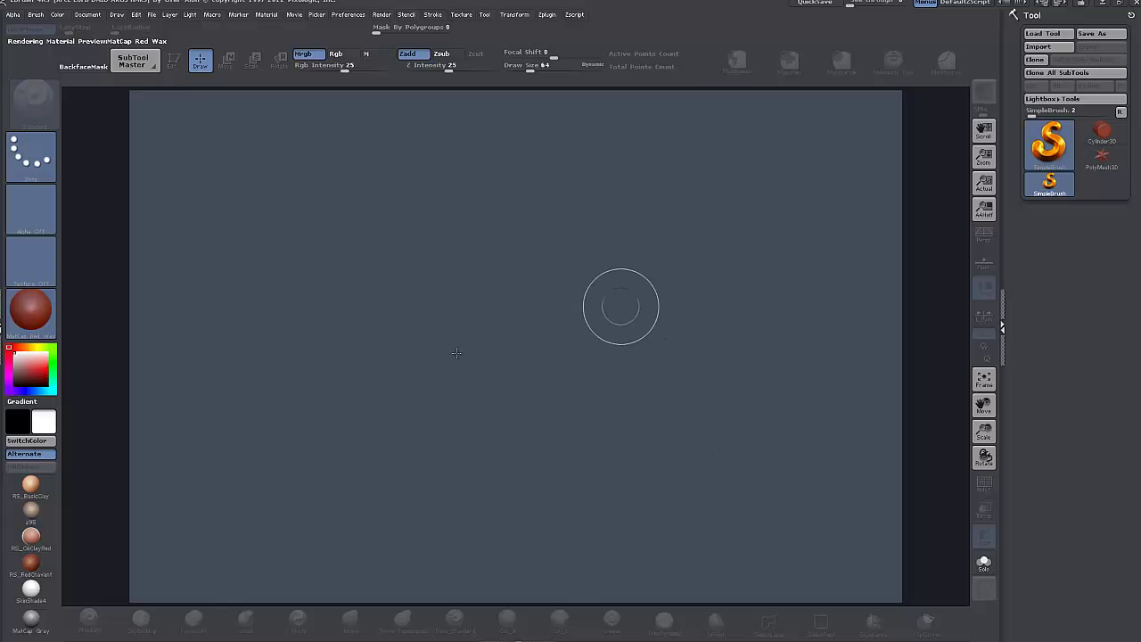
# Step: Import baseman.obj from the Expansion Drive (H:), draw it on the canvas, and enter Edit mode
pyautogui.click(1039, 47)
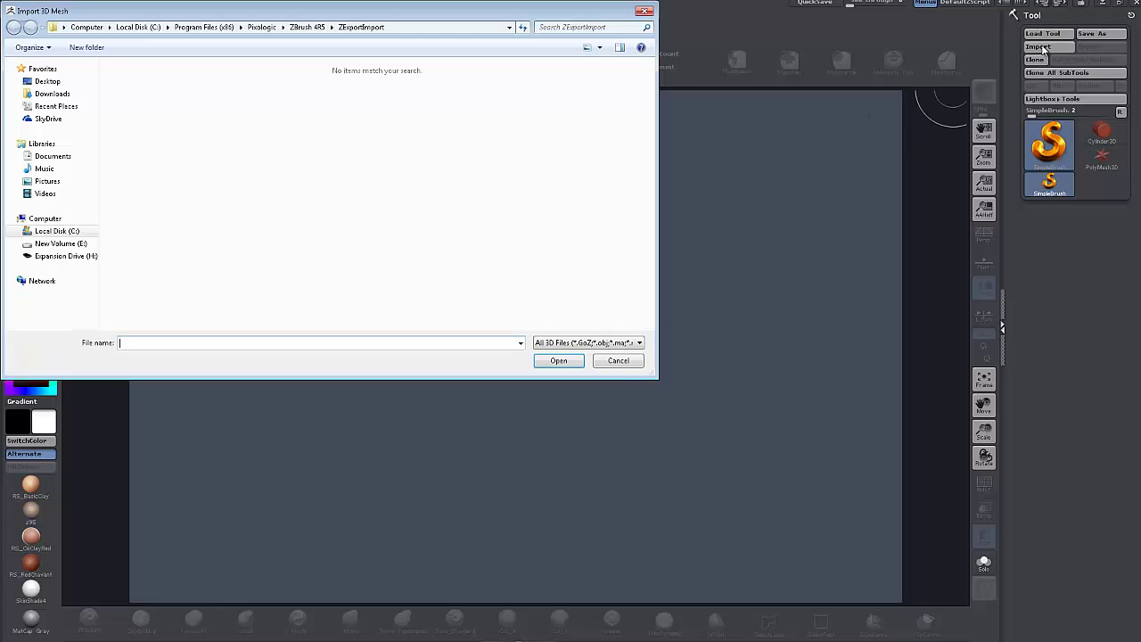
pyautogui.click(66, 256)
pyautogui.doubleClick(136, 284)
pyautogui.moveTo(509, 279)
pyautogui.mouseDown()
pyautogui.moveTo(562, 498)
pyautogui.moveTo(550, 558)
pyautogui.mouseUp()
pyautogui.press('t')
# Step: Change the character's material to MatCap Gray
pyautogui.moveTo(670, 373)
pyautogui.mouseDown()
pyautogui.moveTo(702, 371)
pyautogui.moveTo(690, 381)
pyautogui.moveTo(703, 385)
pyautogui.moveTo(666, 367)
pyautogui.mouseUp()
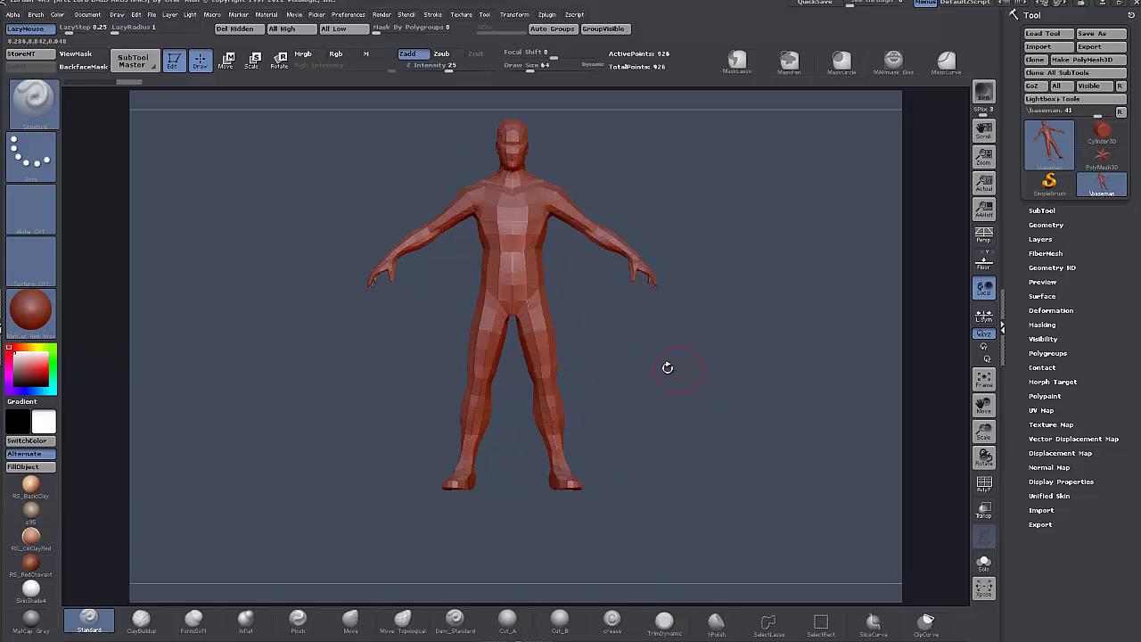
pyautogui.click(31, 617)
pyautogui.moveTo(665, 420); pyautogui.dragTo(710, 426)
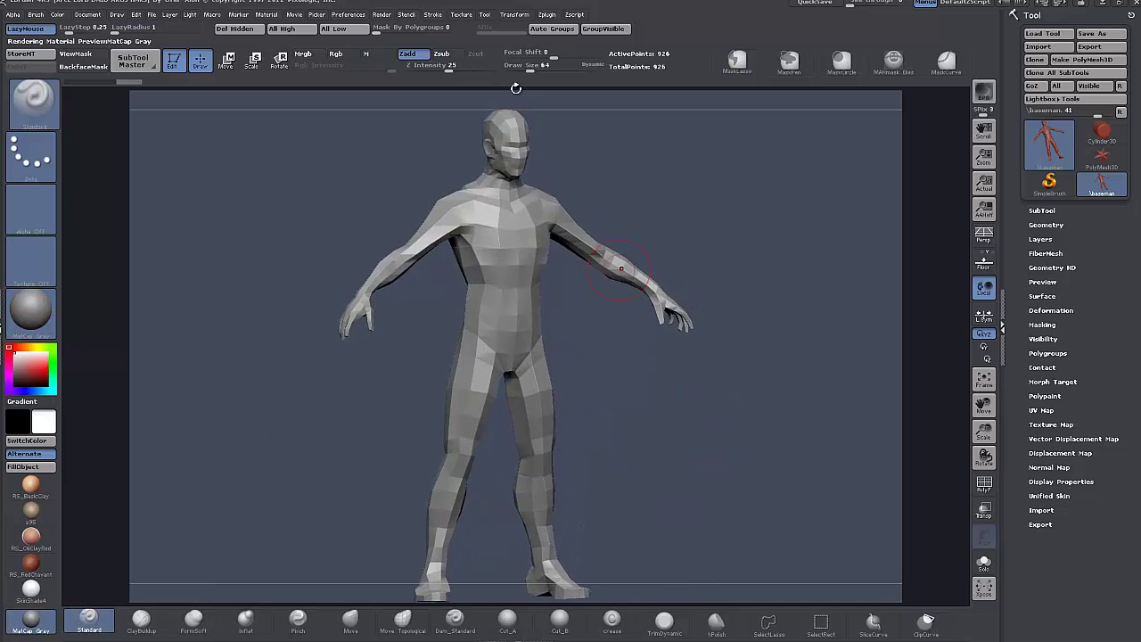
# Step: Dock the Zplugin palette beside the Tool palette and create a UV Master working clone of the character
pyautogui.click(546, 14)
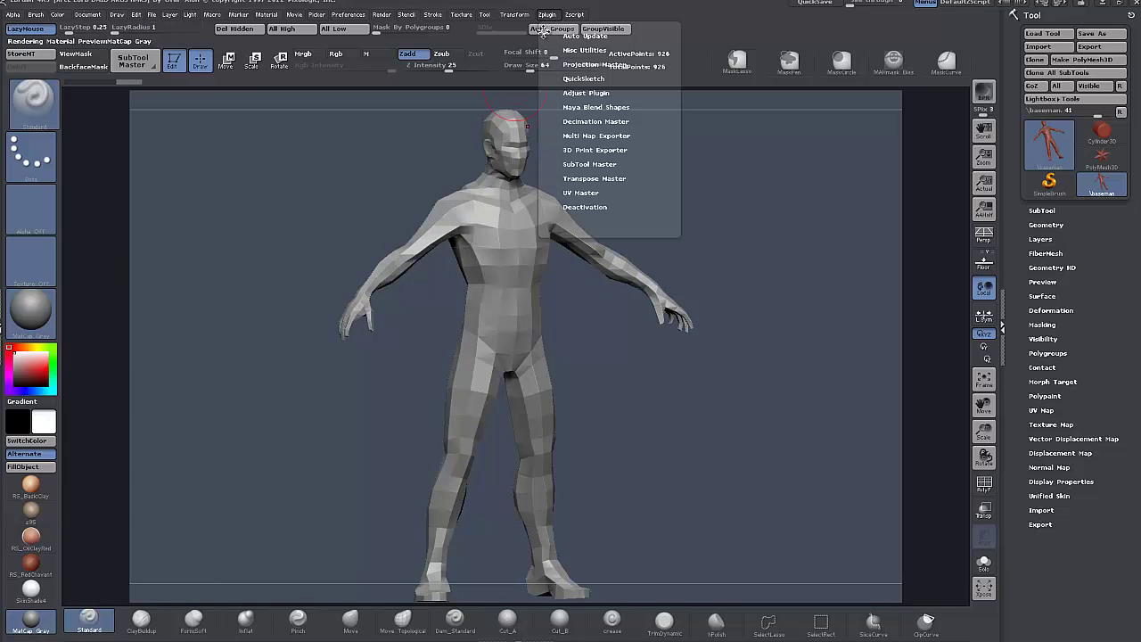
pyautogui.click(542, 32)
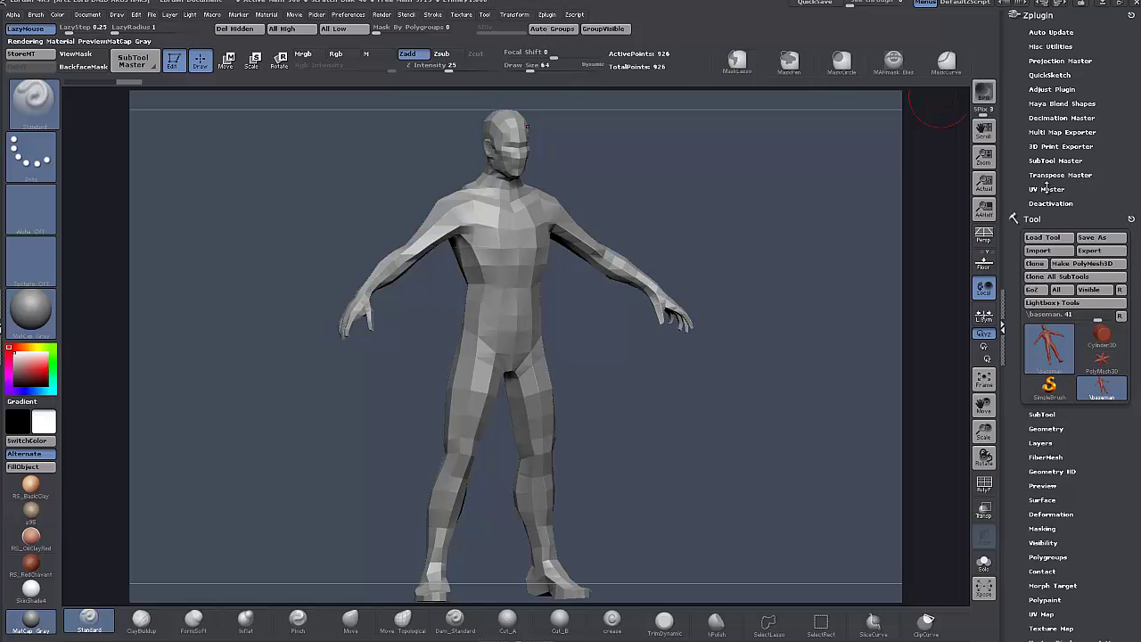
pyautogui.click(1046, 189)
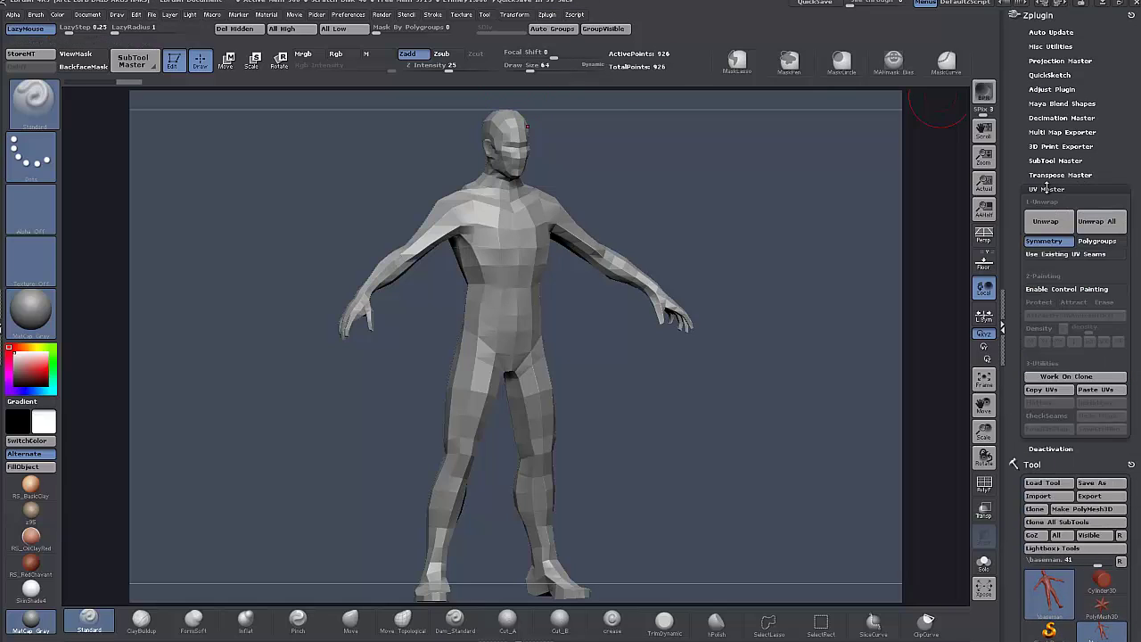
pyautogui.click(1052, 377)
pyautogui.scroll(-5, 1051, 427)
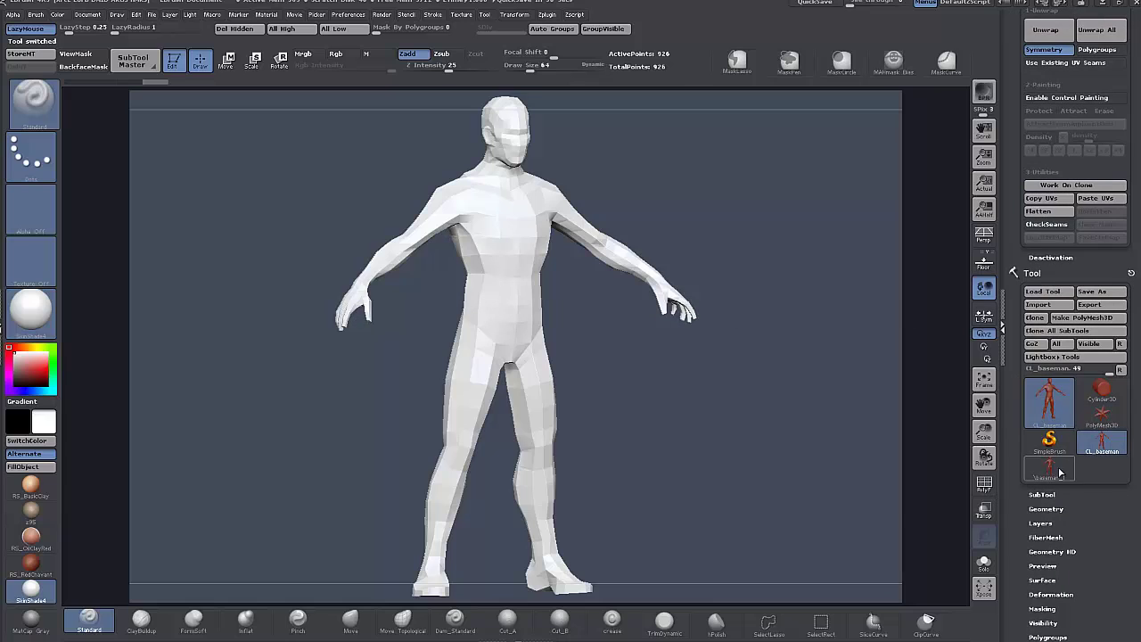
pyautogui.moveTo(1105, 443)
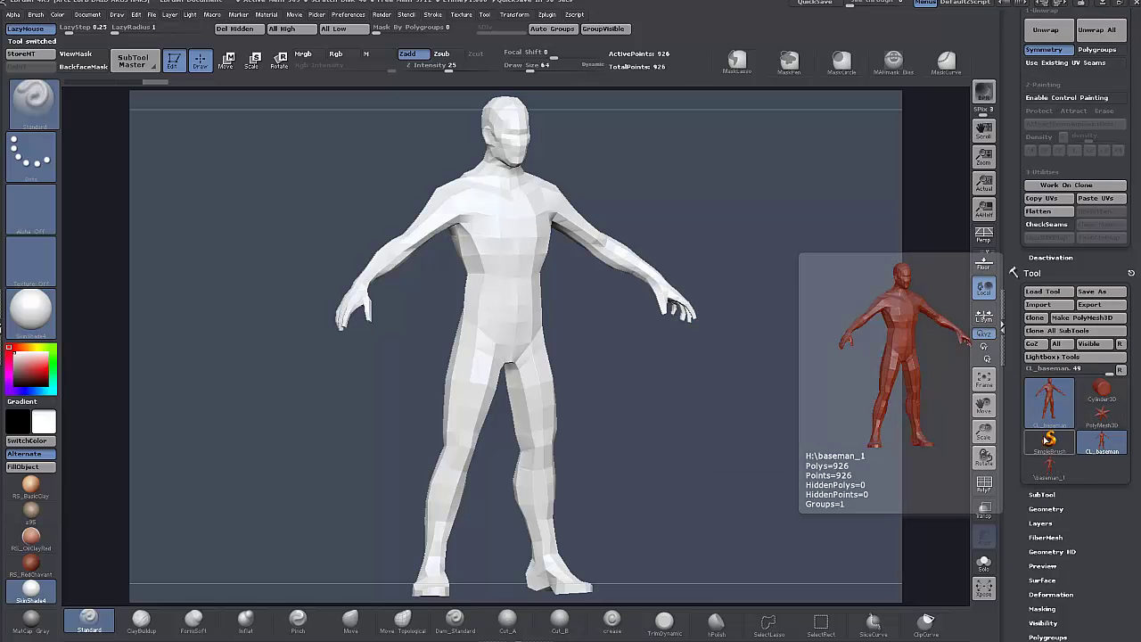
pyautogui.moveTo(1045, 475)
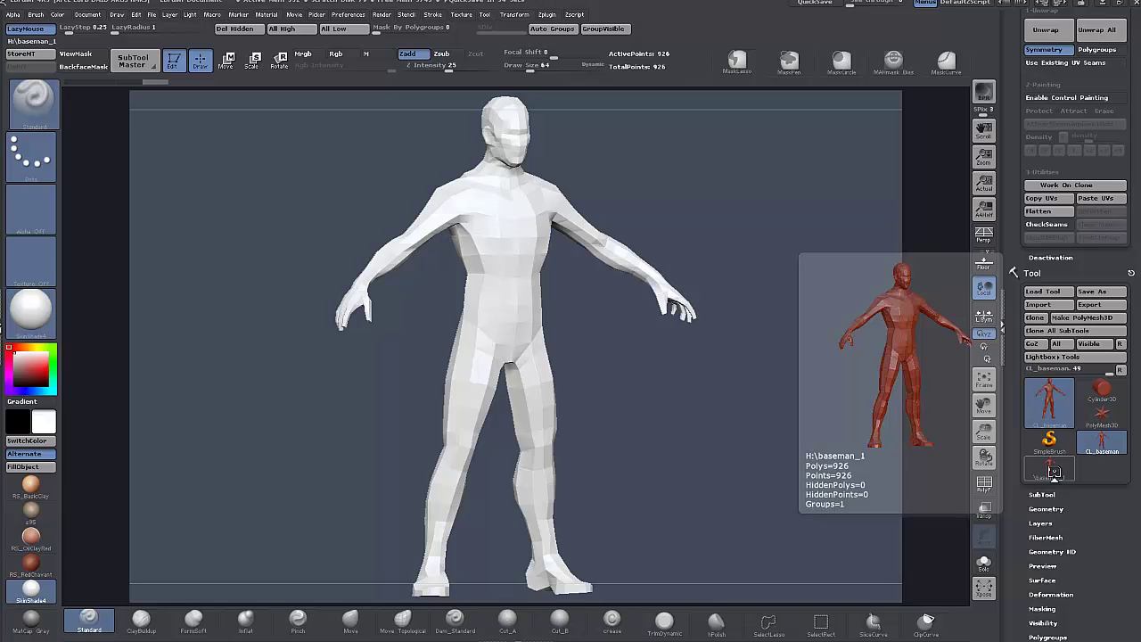
# Step: Unwrap the clone with Use Existing UV Seams enabled, then flatten it to inspect the UV layout and unflatten it
pyautogui.scroll(3, 1015, 259)
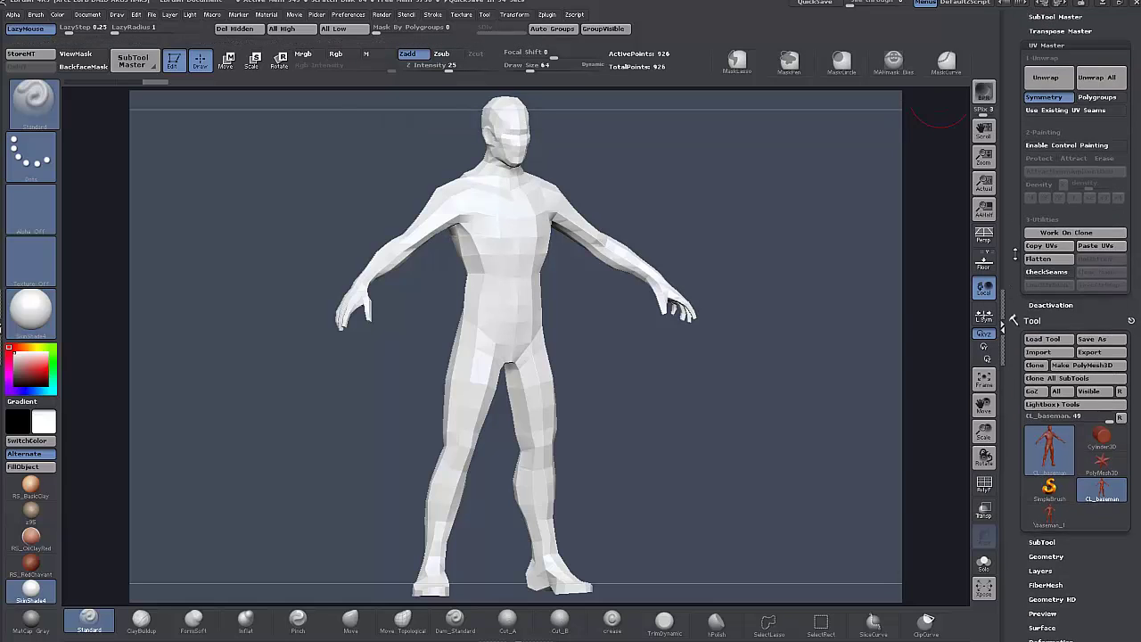
pyautogui.moveTo(1072, 167)
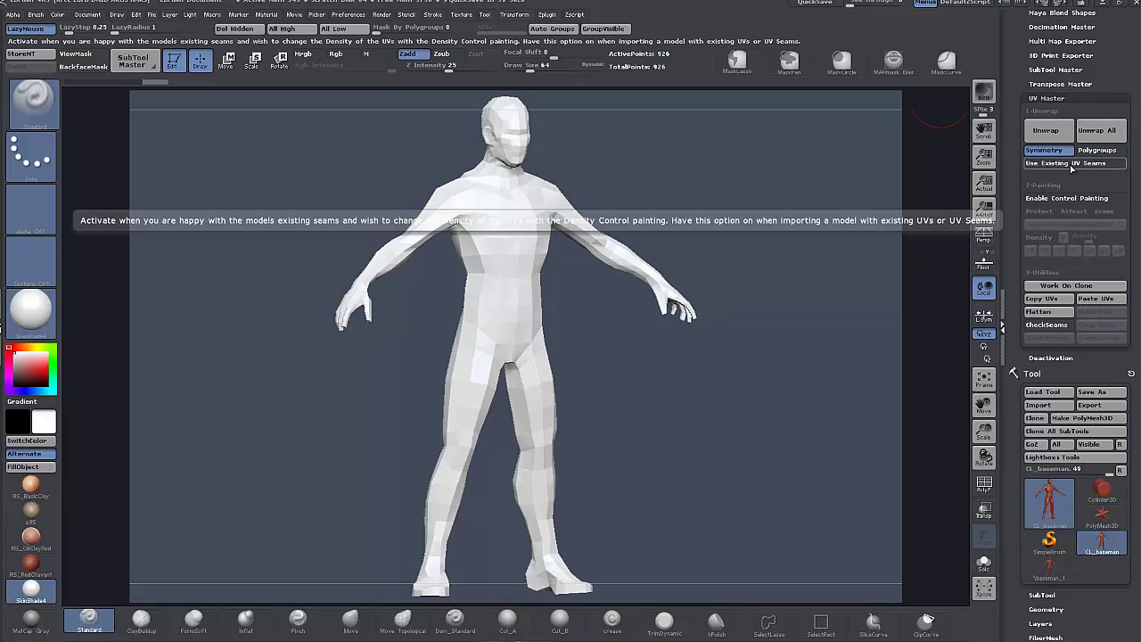
pyautogui.click(1072, 164)
pyautogui.click(1044, 132)
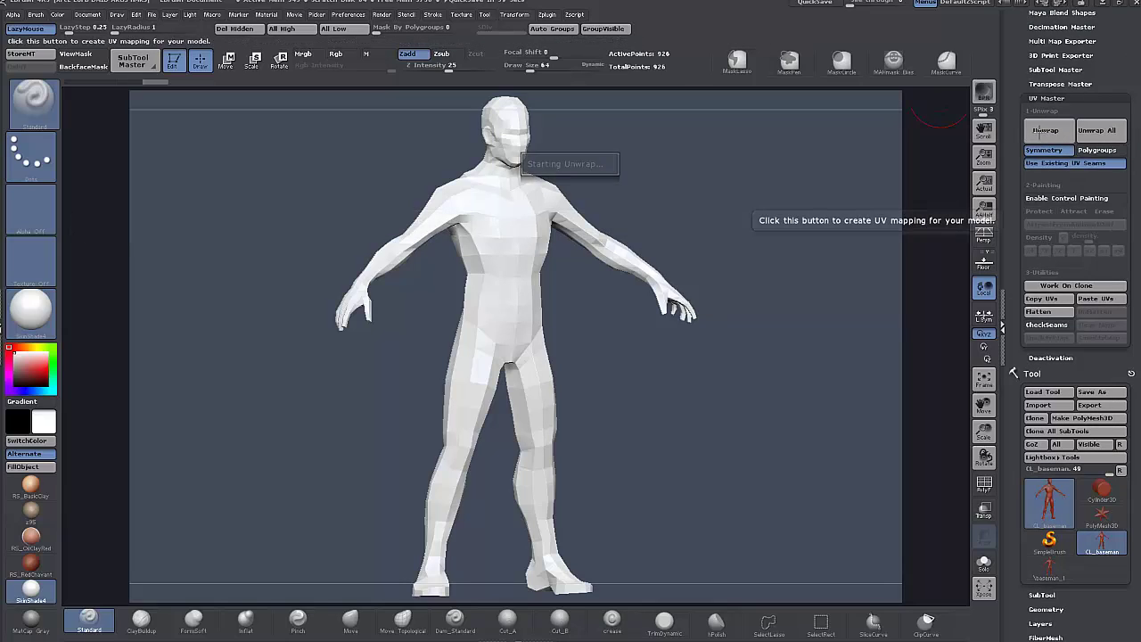
pyautogui.click(1057, 312)
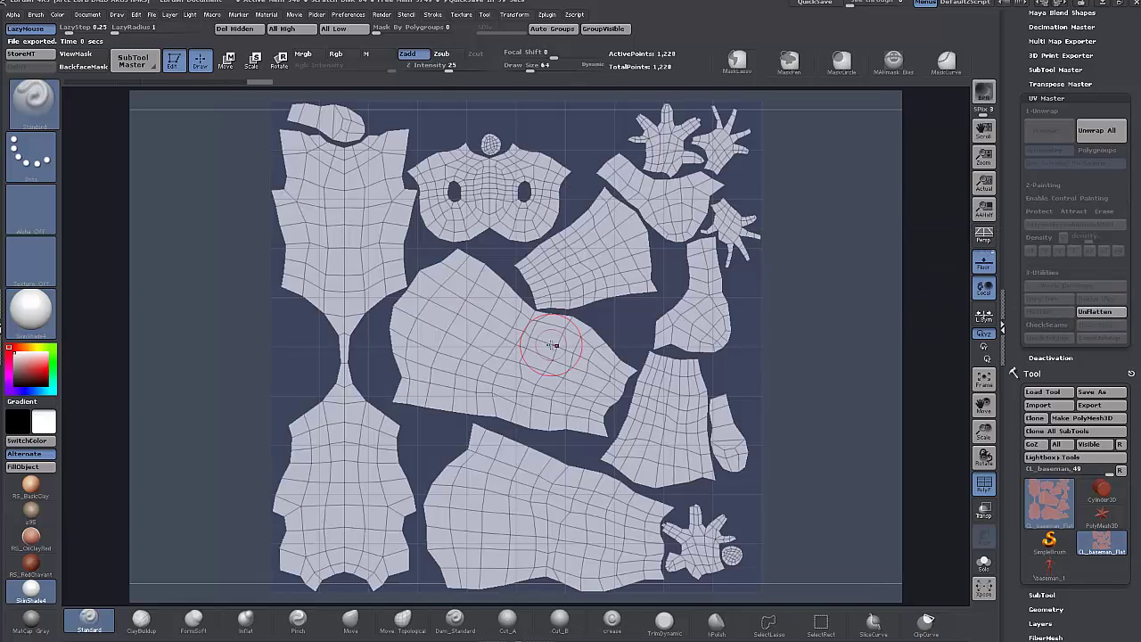
pyautogui.click(1097, 313)
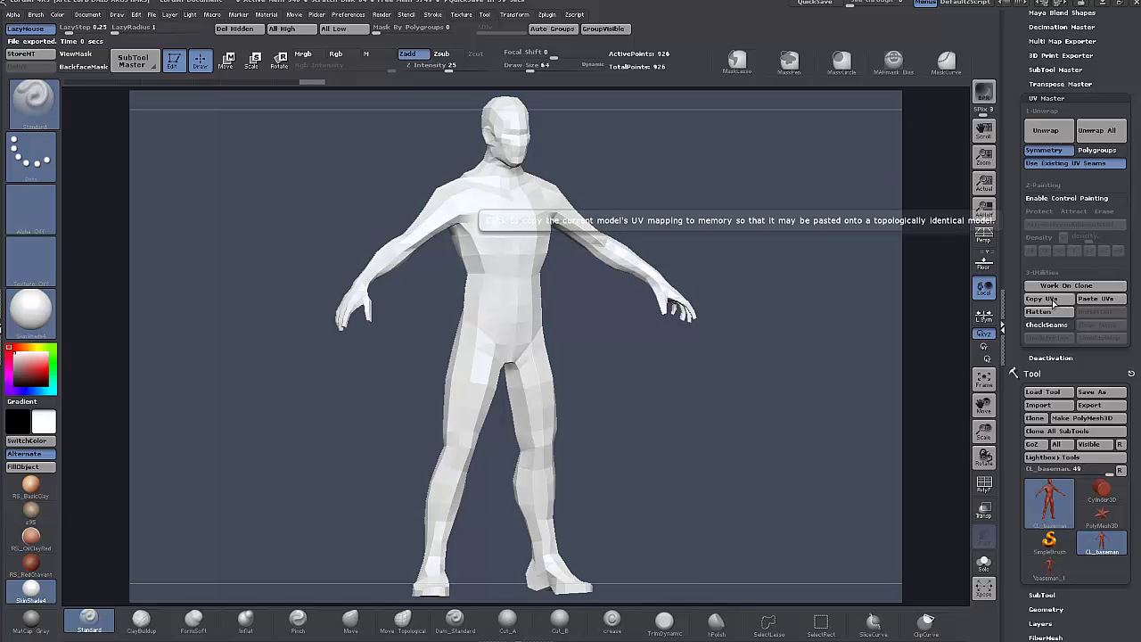
# Step: Copy the clone's UVs, paste them onto the original baseman_1 model, and set the material to MatCap Gray
pyautogui.moveTo(1048, 579)
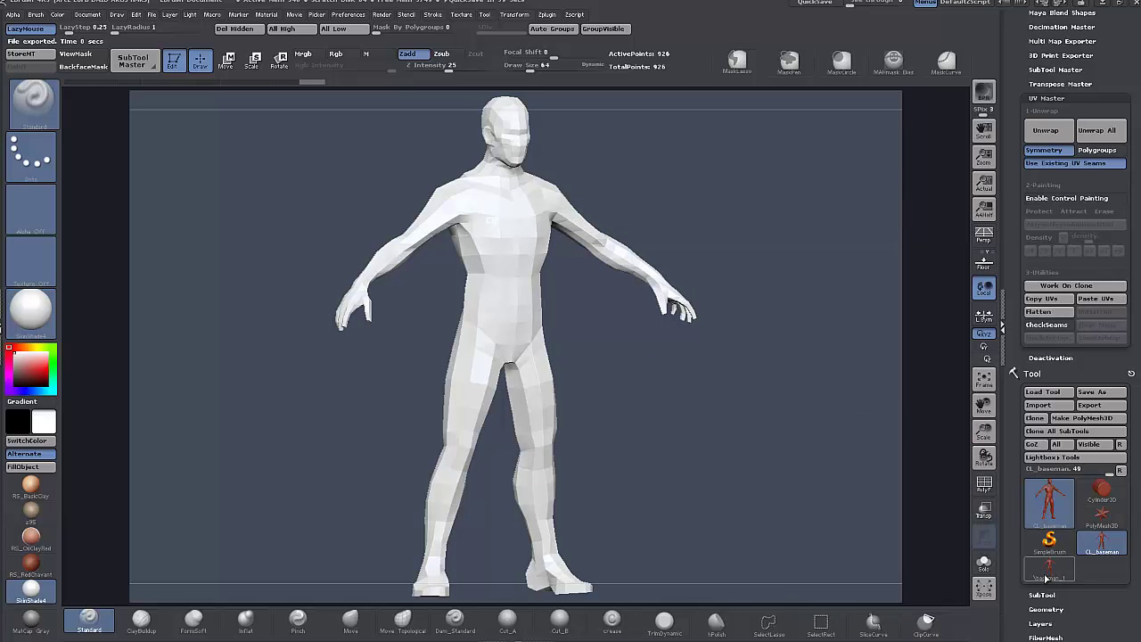
pyautogui.click(1046, 578)
pyautogui.click(1099, 304)
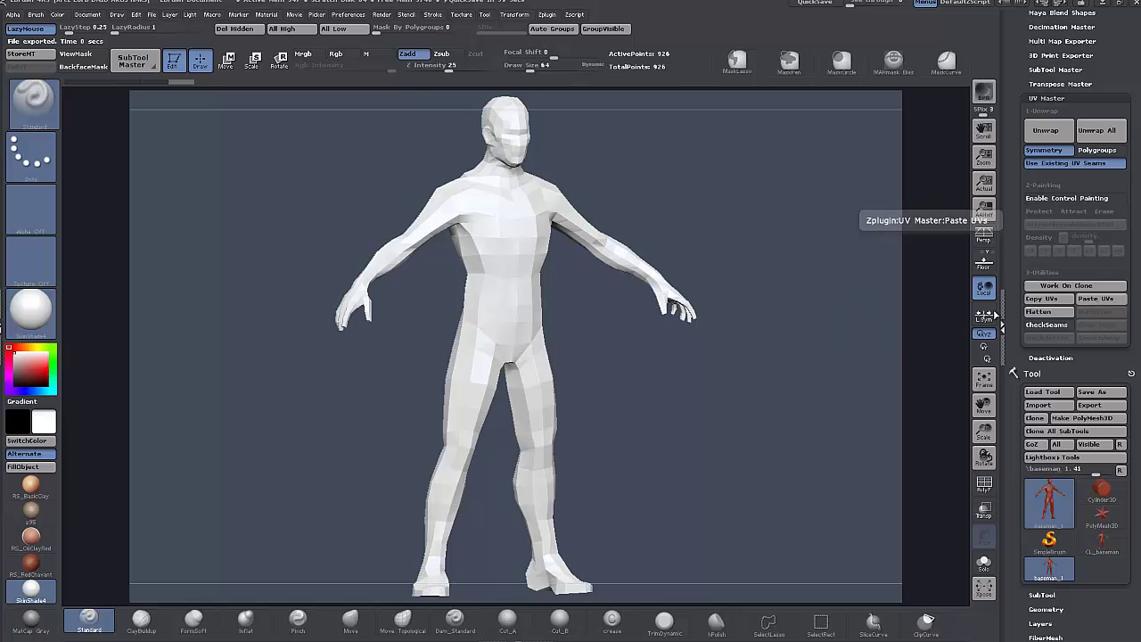
pyautogui.click(34, 618)
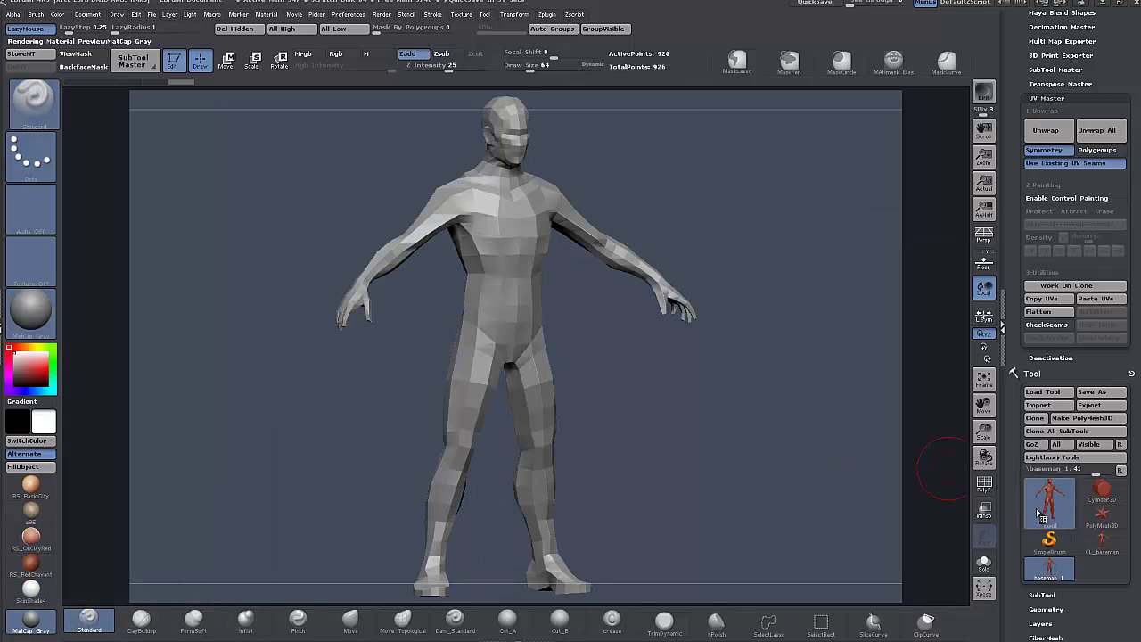
# Step: Check the UV layout of baseman_1 with Morph UV and polyframe display turned on, then return to the 3D form
pyautogui.moveTo(1016, 512); pyautogui.dragTo(1009, 401)
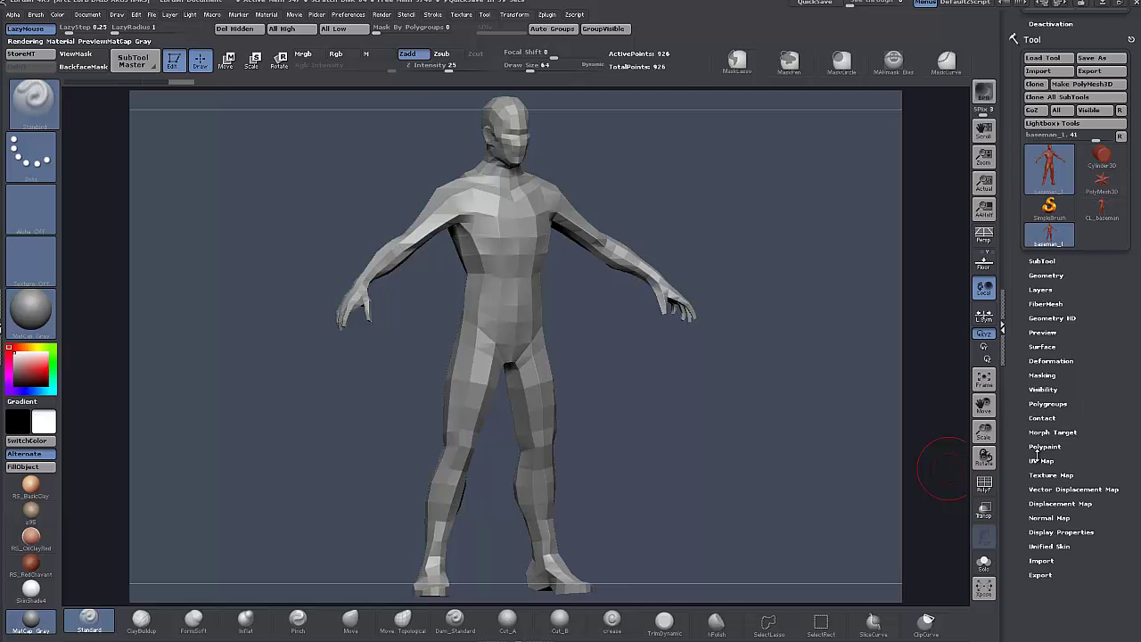
pyautogui.click(1038, 460)
pyautogui.click(1103, 474)
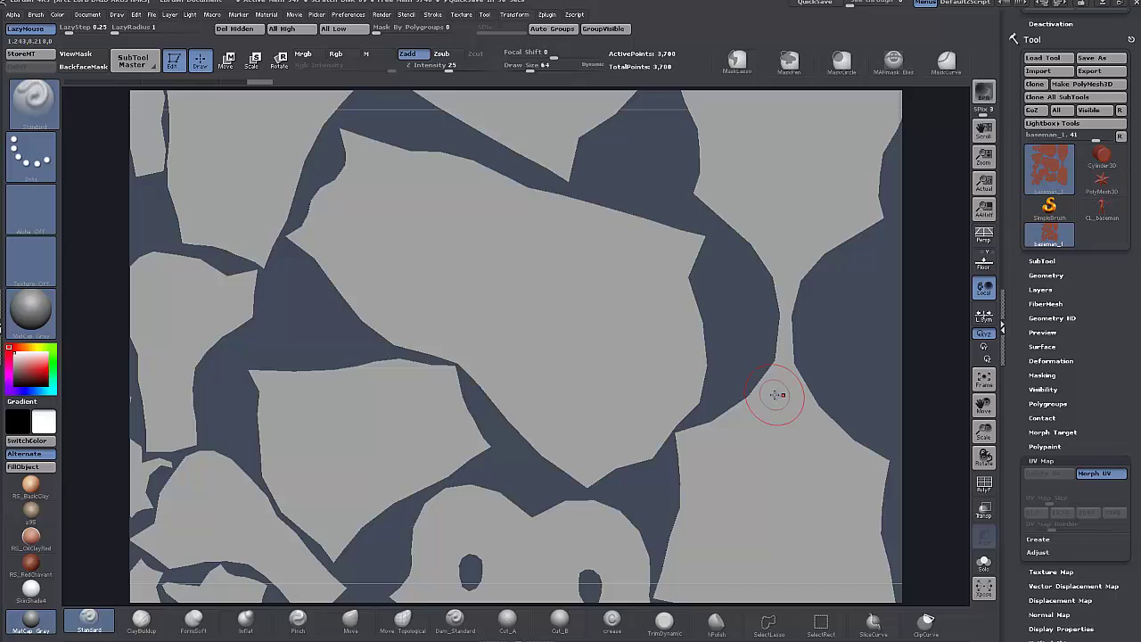
pyautogui.moveTo(856, 371)
pyautogui.mouseDown()
pyautogui.moveTo(842, 364)
pyautogui.moveTo(872, 410)
pyautogui.moveTo(792, 383)
pyautogui.moveTo(744, 388)
pyautogui.mouseUp()
pyautogui.click(988, 490)
pyautogui.moveTo(807, 422); pyautogui.dragTo(774, 447)
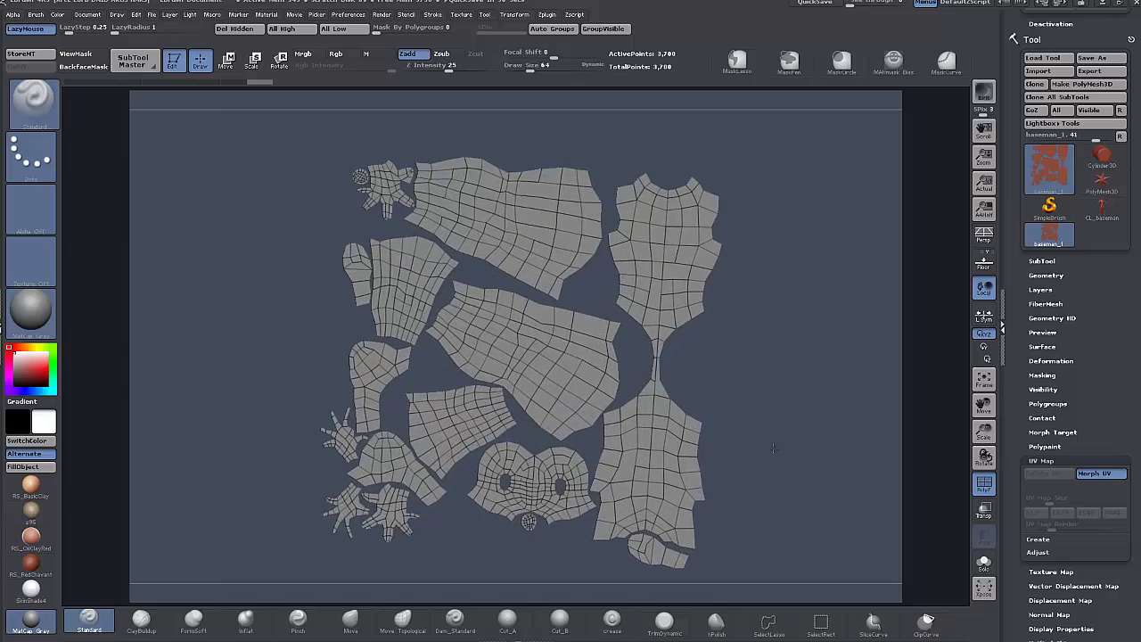
pyautogui.click(1103, 474)
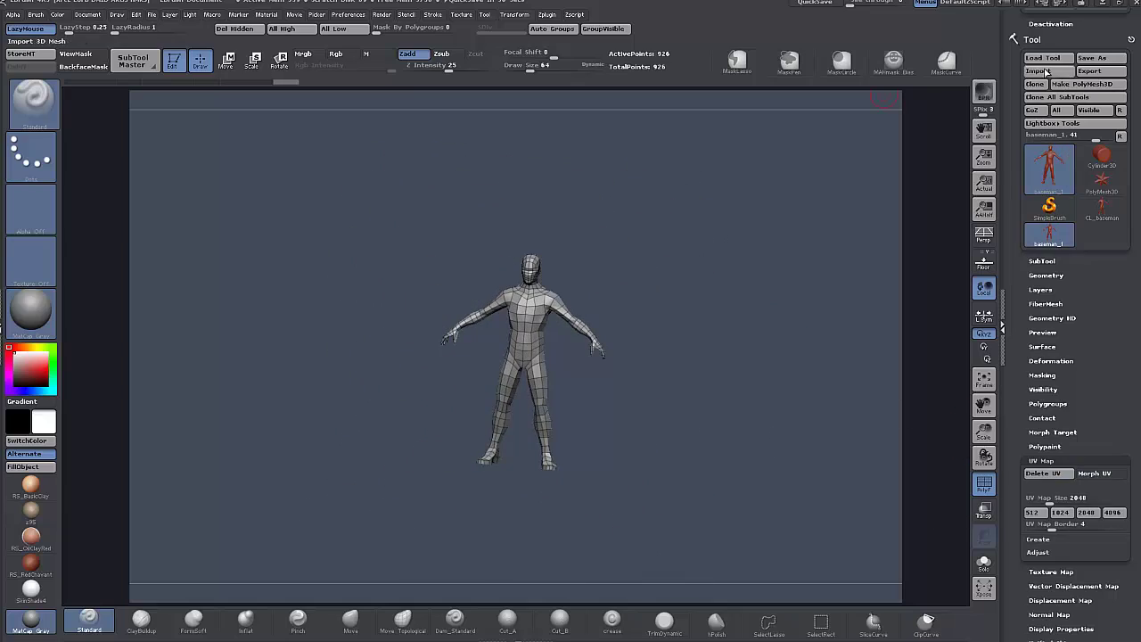
# Step: Export the model in OBJ format over the existing baseman.obj
pyautogui.click(1089, 70)
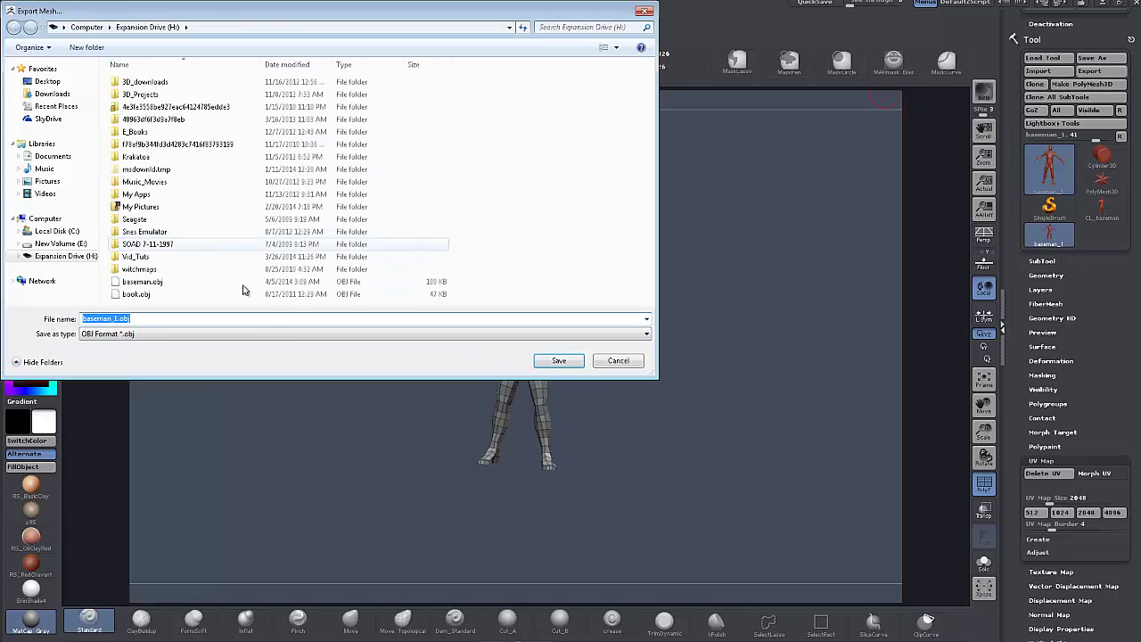
pyautogui.doubleClick(163, 284)
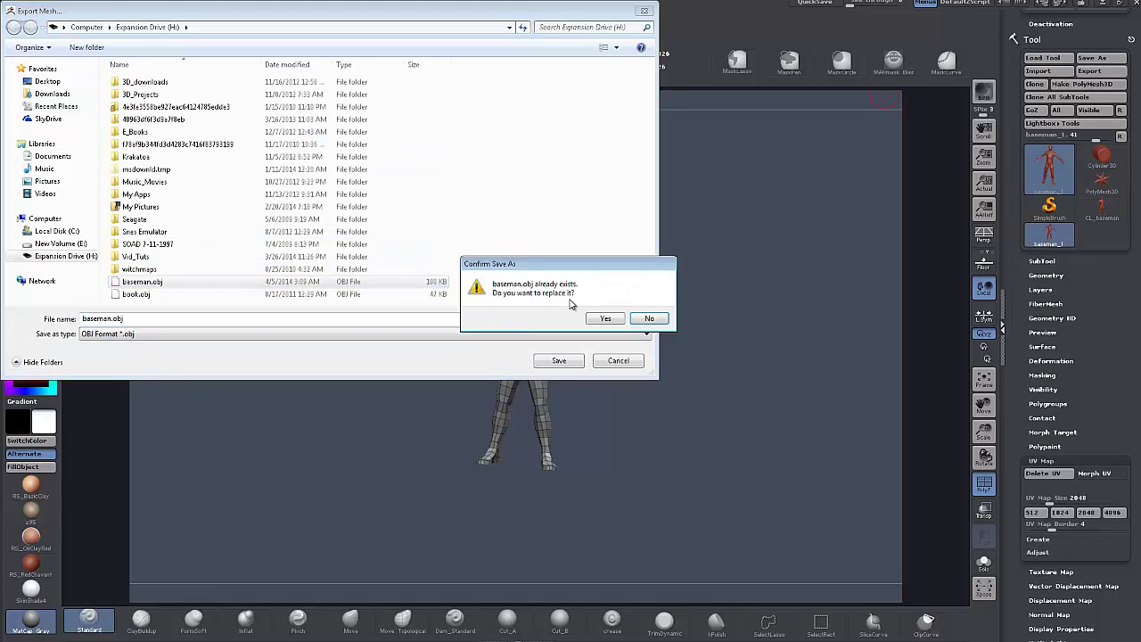
pyautogui.click(606, 319)
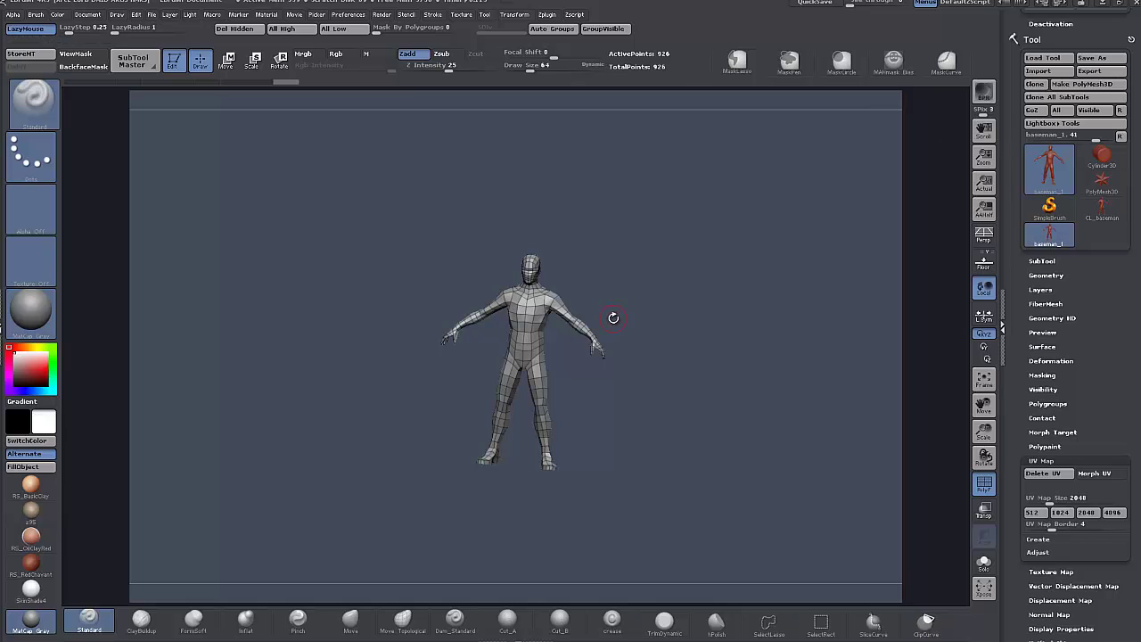
# Step: Switch to 3ds Max and delete the existing character from the scene
pyautogui.press('super')
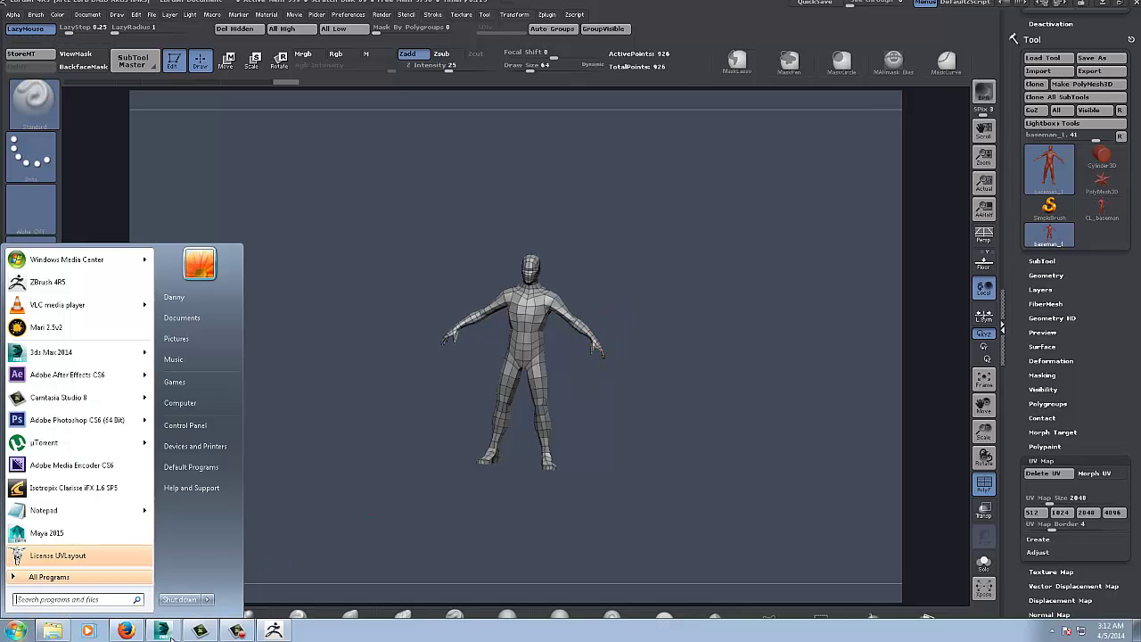
pyautogui.click(161, 630)
pyautogui.moveTo(696, 347); pyautogui.dragTo(606, 374, button='middle')
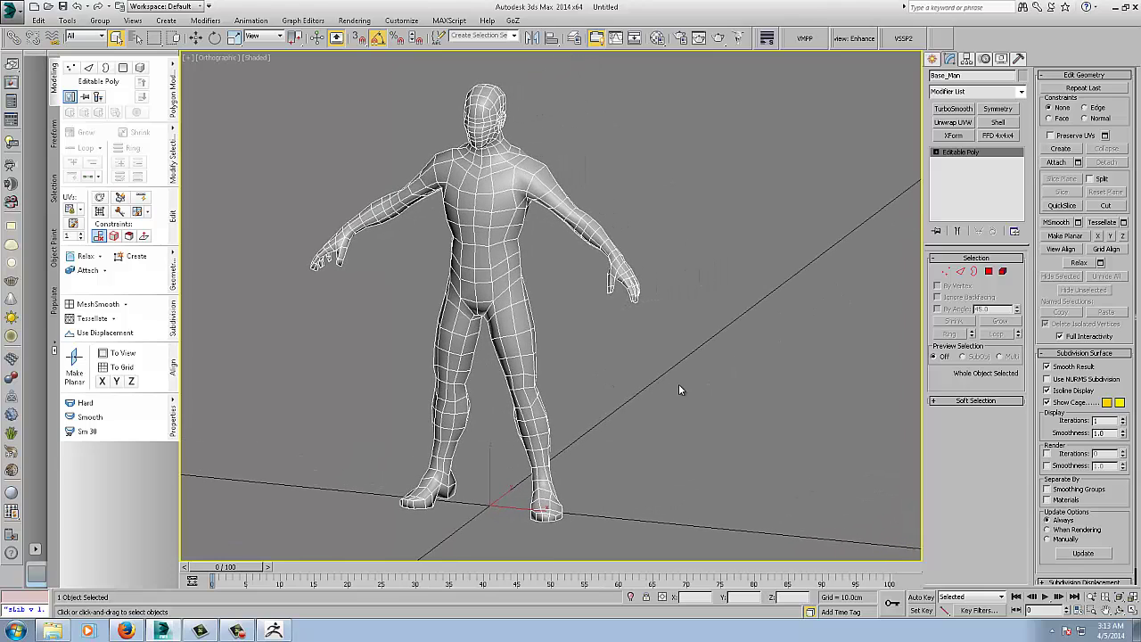
pyautogui.press('Delete')
# Step: Import baseman.obj from the Expansion Drive (H:) with Reset scene enabled, without saving the current scene
pyautogui.click(15, 12)
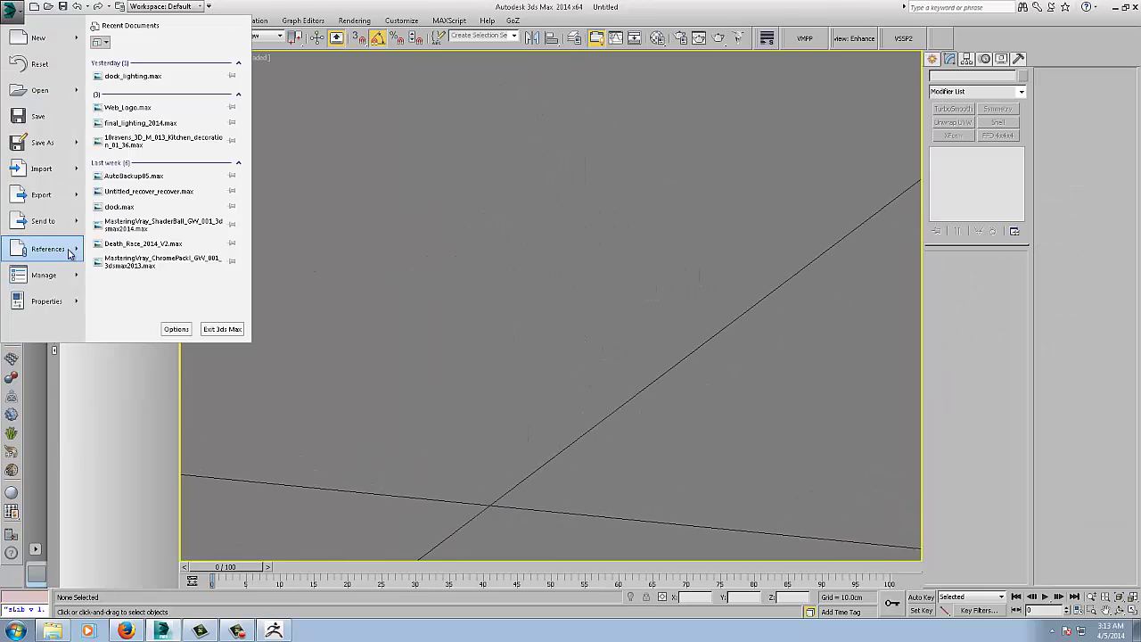
pyautogui.click(43, 169)
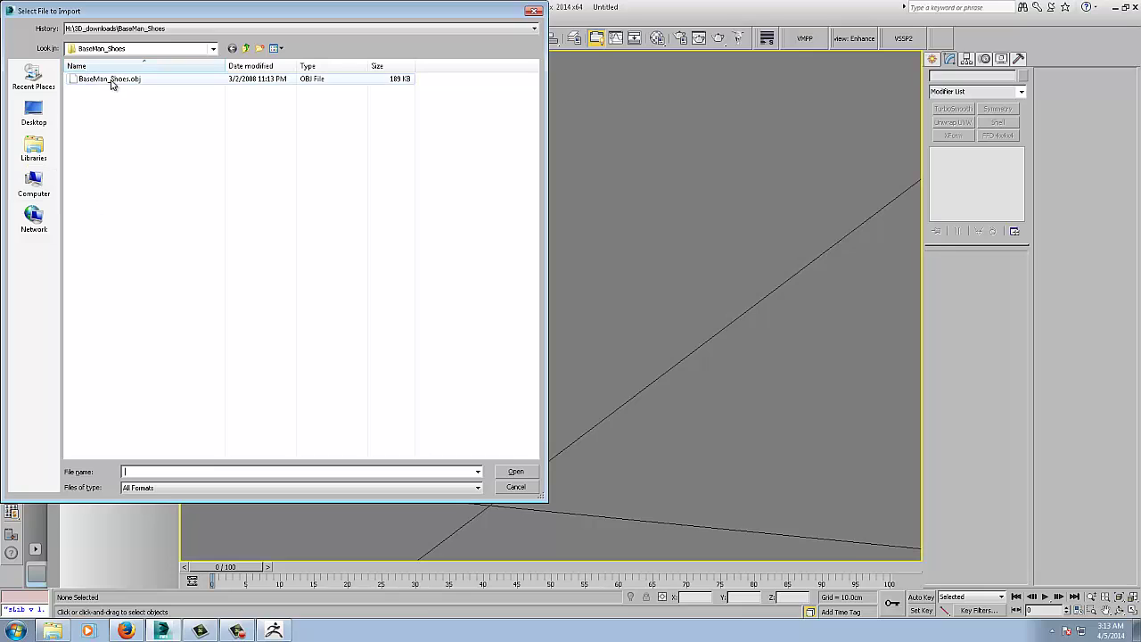
pyautogui.click(33, 183)
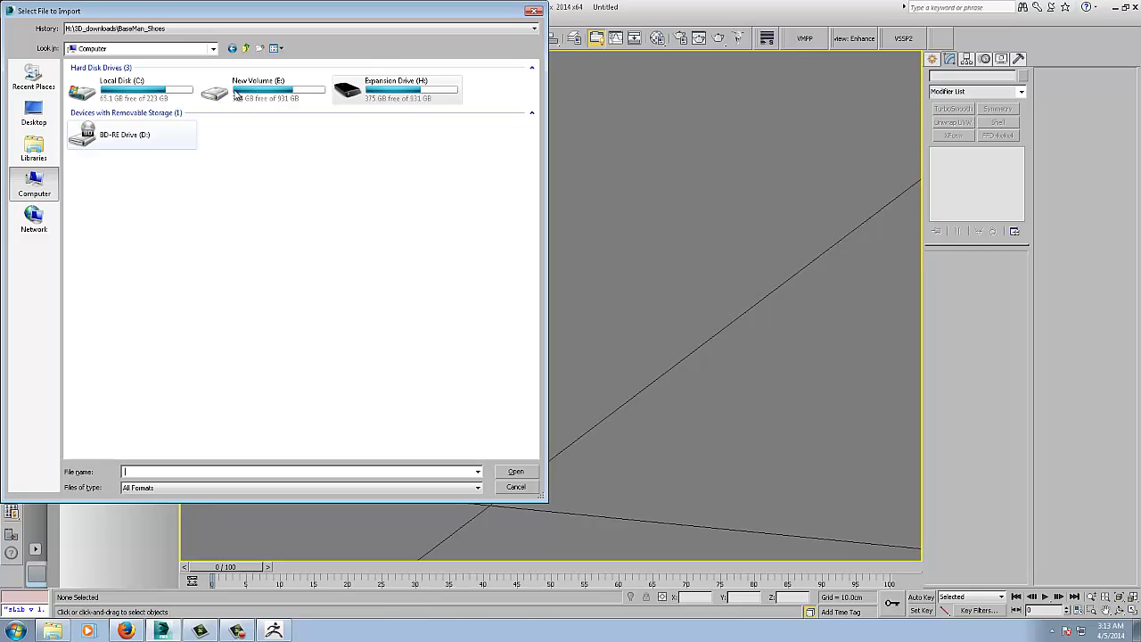
pyautogui.doubleClick(365, 98)
pyautogui.doubleClick(100, 259)
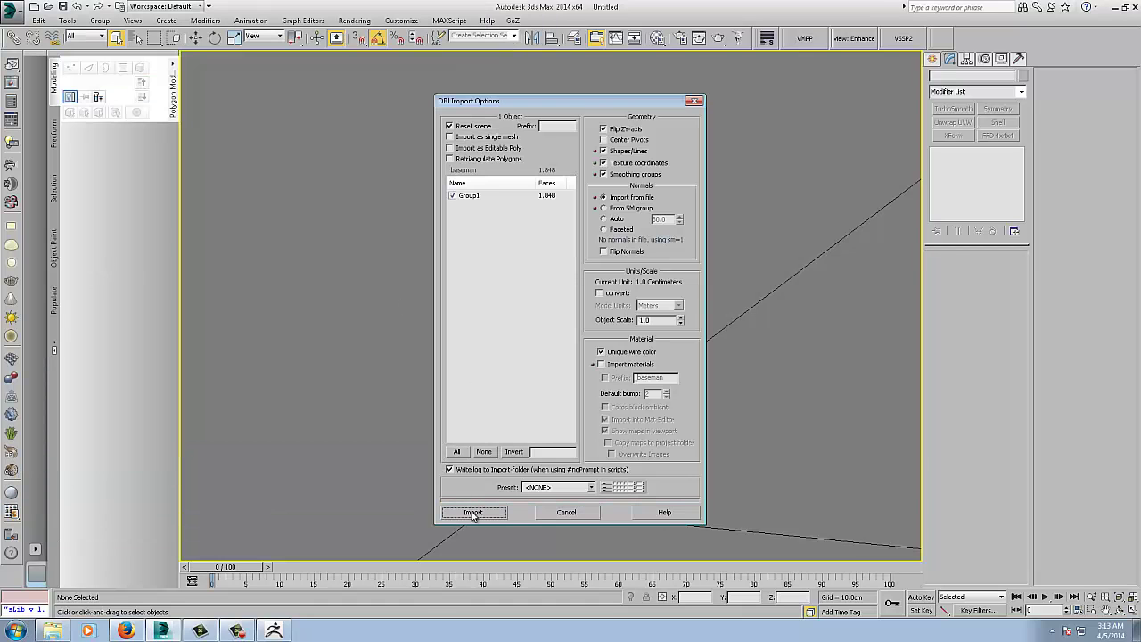
pyautogui.click(473, 513)
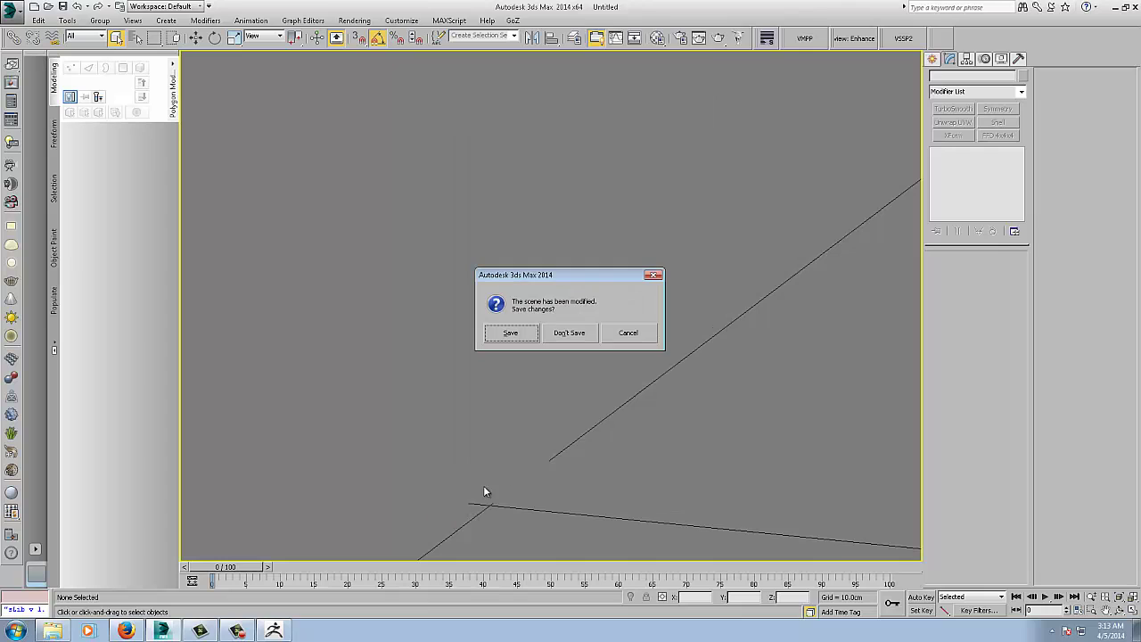
pyautogui.click(620, 334)
# Step: Maximize the perspective viewport and change the imported character's object color to gray
pyautogui.scroll(-2, 629, 393)
pyautogui.moveTo(629, 392); pyautogui.dragTo(613, 386, button='middle')
pyautogui.hotkey('alt', 'w')
pyautogui.keyDown('alt'); pyautogui.moveTo(570, 336); pyautogui.dragTo(615, 343, button='middle'); pyautogui.keyUp('alt')
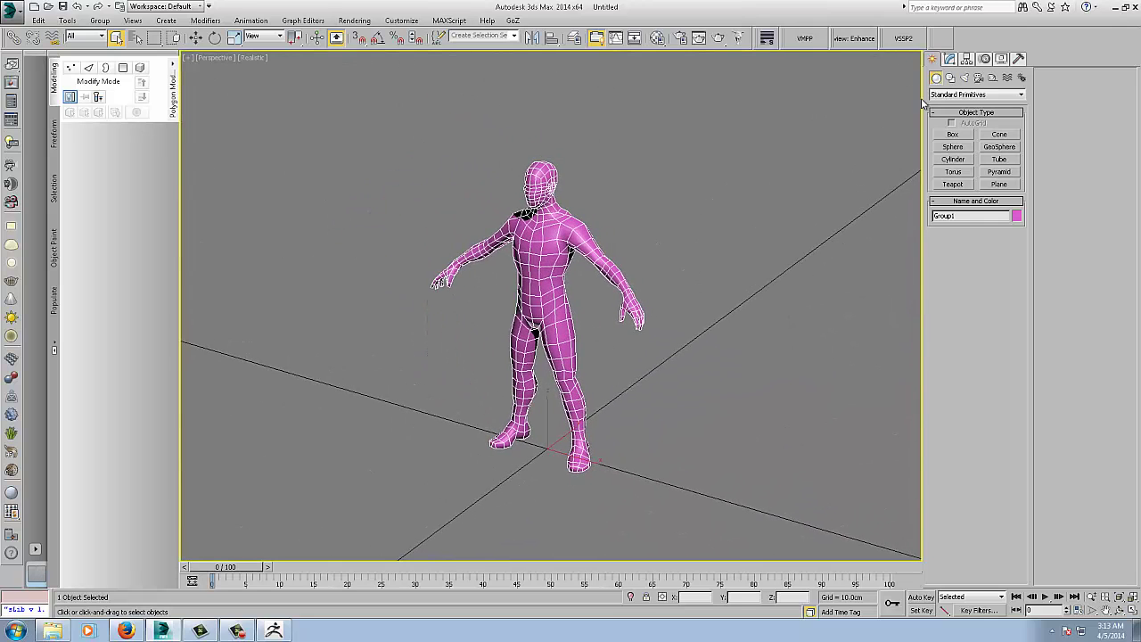
pyautogui.click(1017, 217)
pyautogui.click(462, 267)
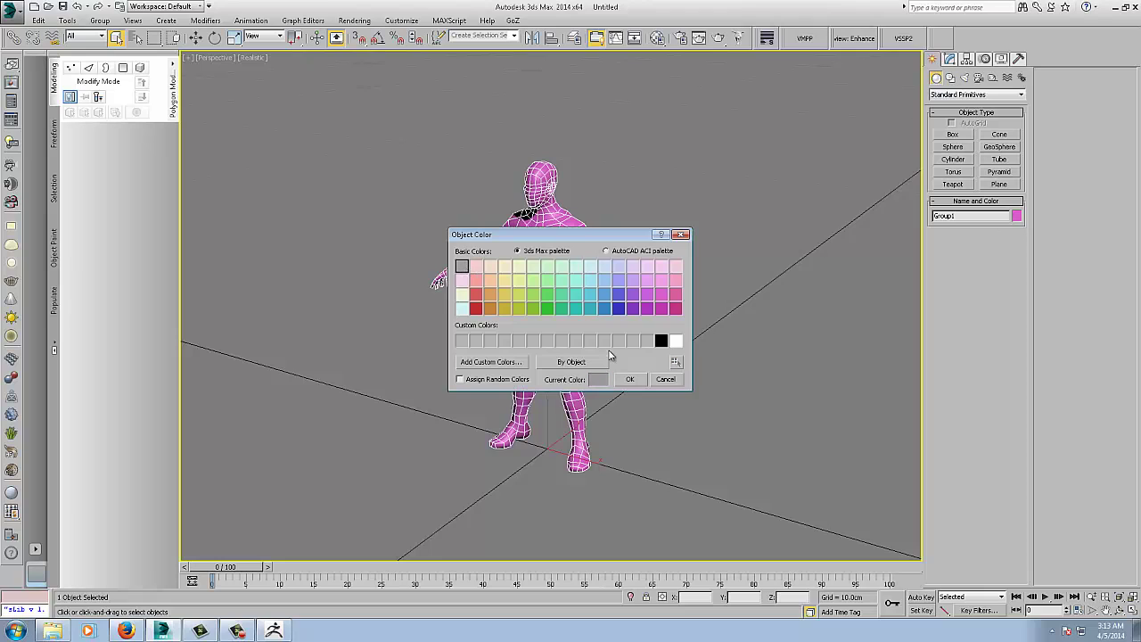
pyautogui.click(629, 380)
# Step: Convert the imported character from Editable Mesh to Editable Poly in the modifier stack
pyautogui.click(949, 59)
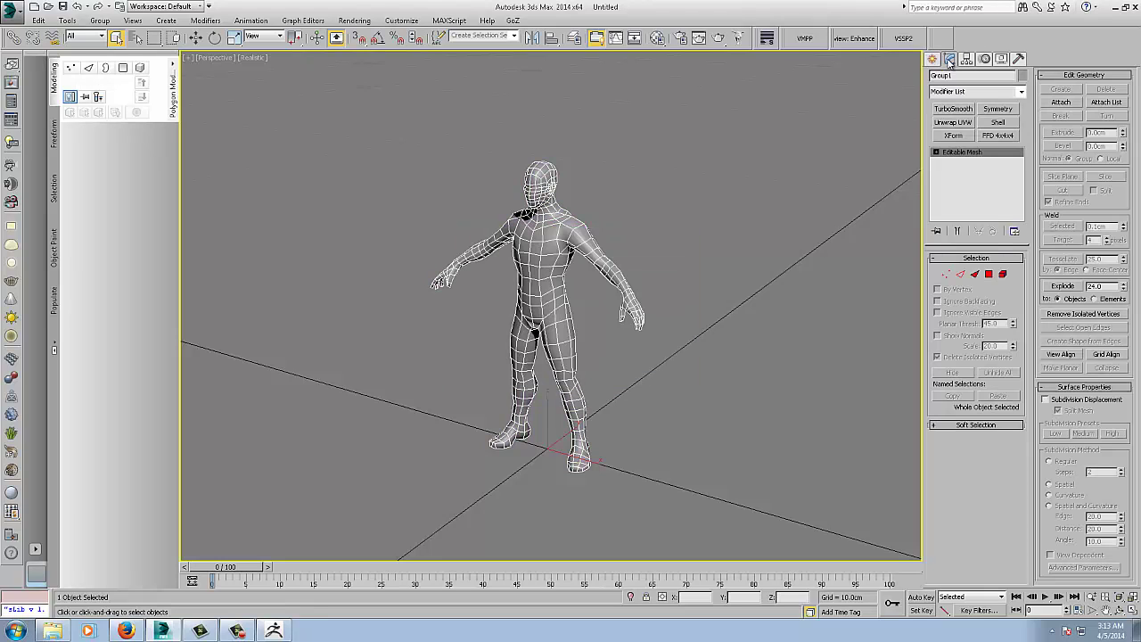
pyautogui.rightClick(951, 157)
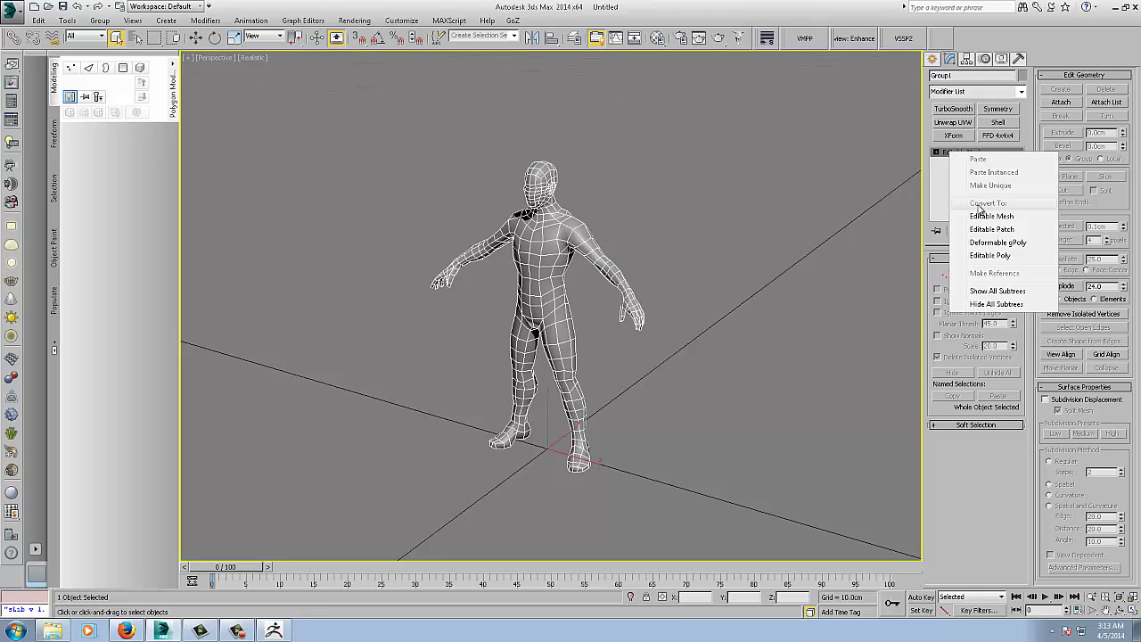
pyautogui.click(989, 258)
# Step: Apply an Unwrap UVW modifier to the character, open its UV editor, and slightly enlarge the editor window
pyautogui.click(952, 122)
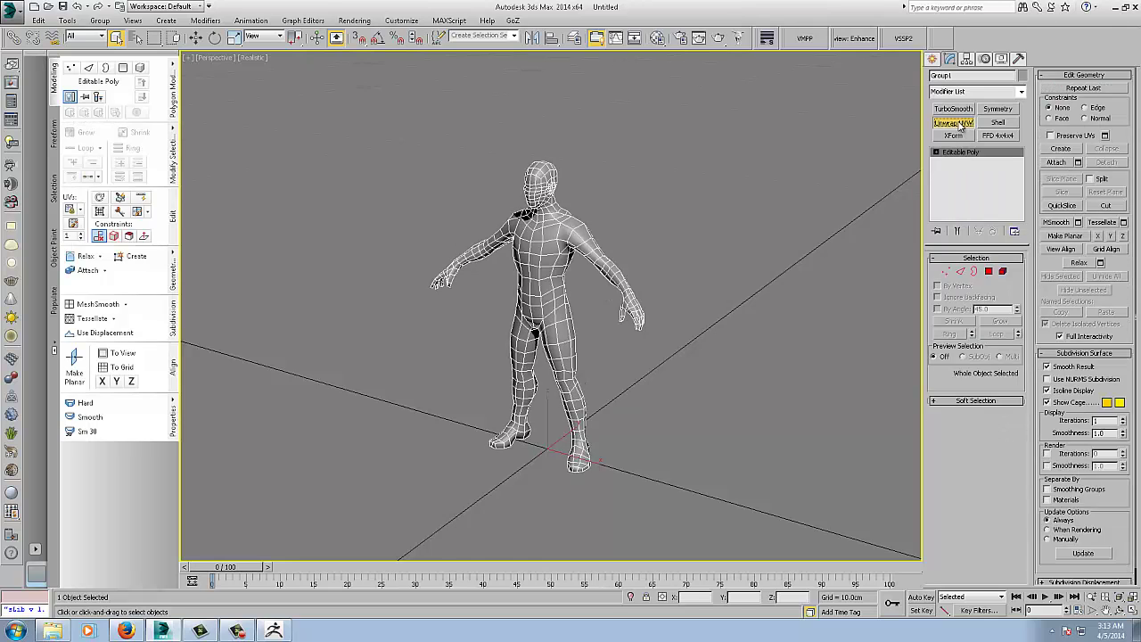
pyautogui.click(961, 397)
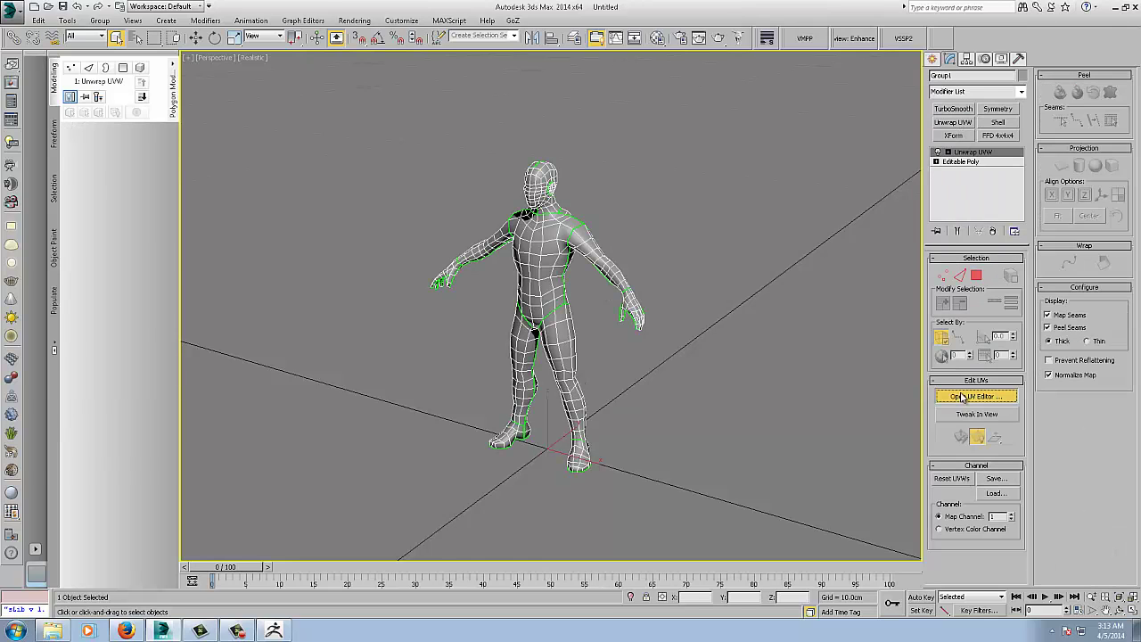
pyautogui.scroll(-4, 183, 265)
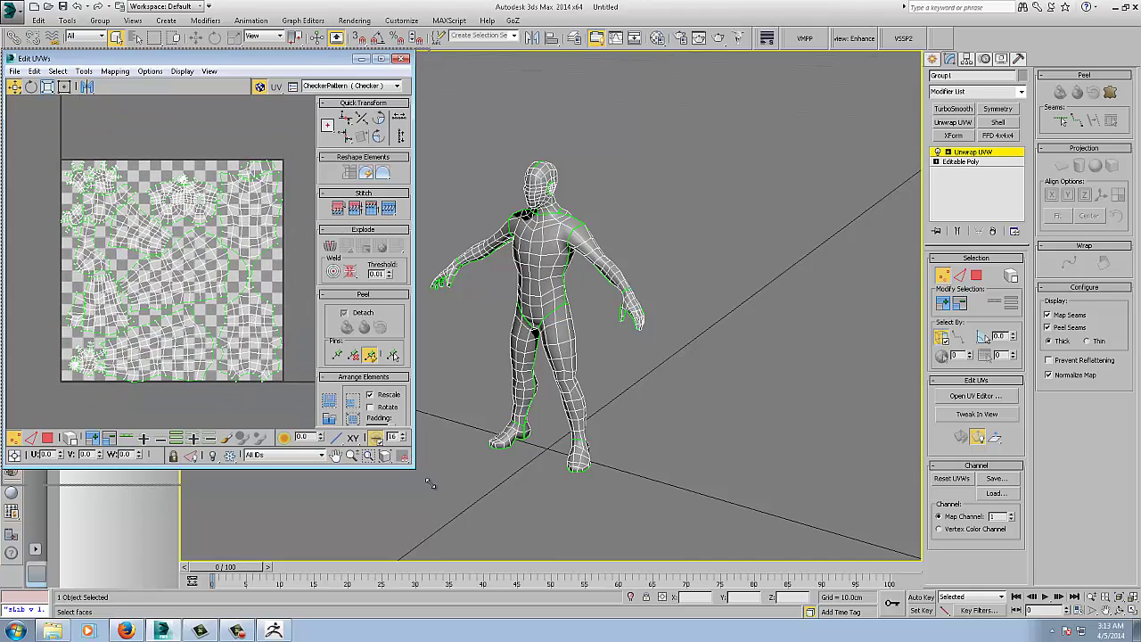
pyautogui.moveTo(415, 465); pyautogui.dragTo(431, 484)
# Step: Choose the CheckerPattern background in the UV editor and inspect the imported UV layout against it
pyautogui.click(374, 86)
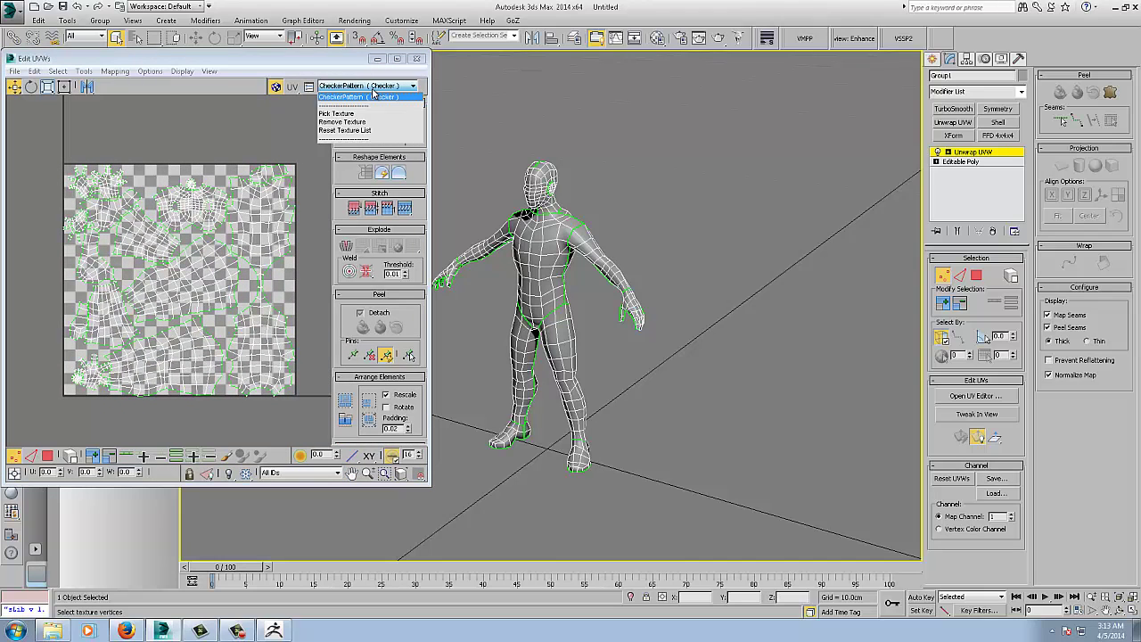
pyautogui.click(374, 94)
pyautogui.click(237, 331)
pyautogui.scroll(3, 203, 307)
pyautogui.scroll(-3, 204, 307)
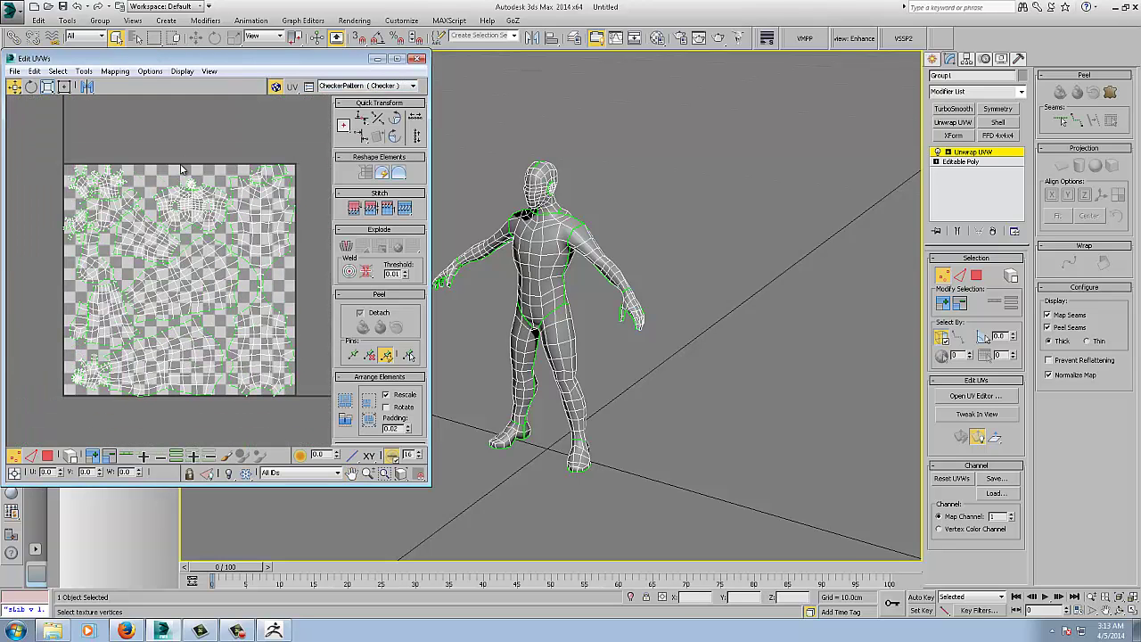
# Step: Open the Material Editor and assign Material #1 to the character
pyautogui.moveTo(517, 323); pyautogui.dragTo(572, 330, button='middle')
pyautogui.press('m')
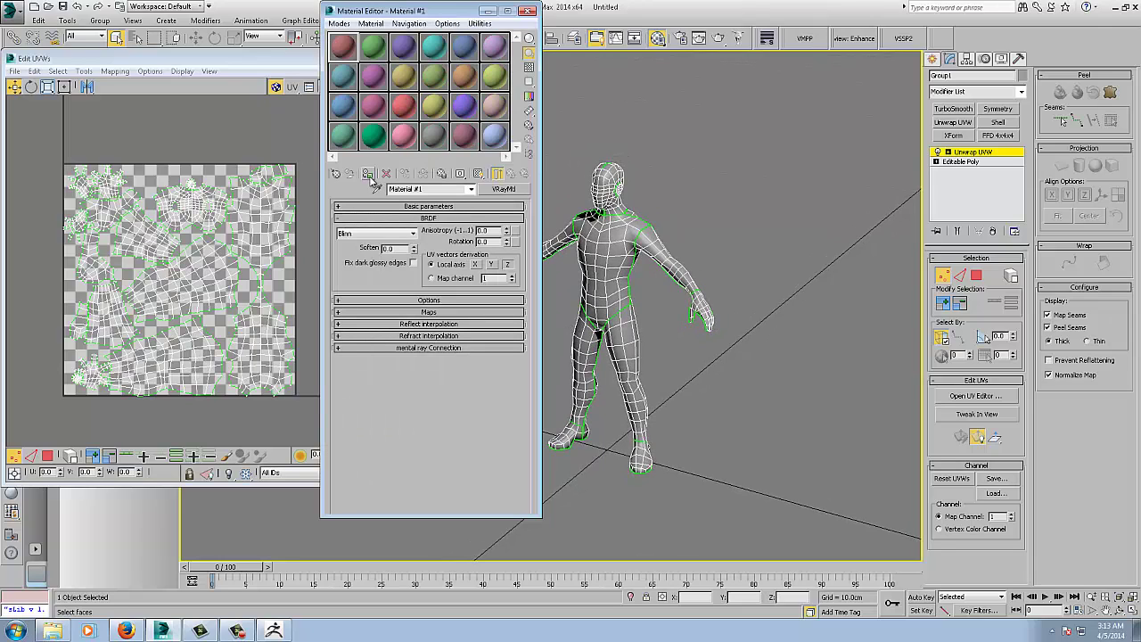
pyautogui.click(368, 175)
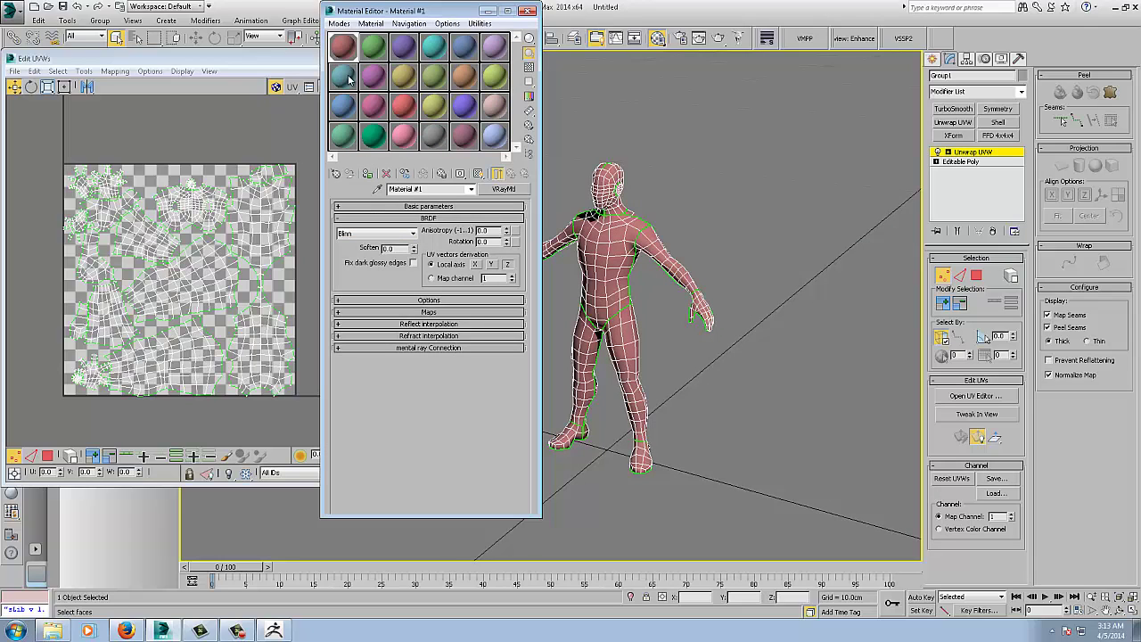
# Step: Load UV_Grid.jpg from H:\3D_Projects\TEXTURES as a Bitmap in the material's Diffuse map slot
pyautogui.click(380, 206)
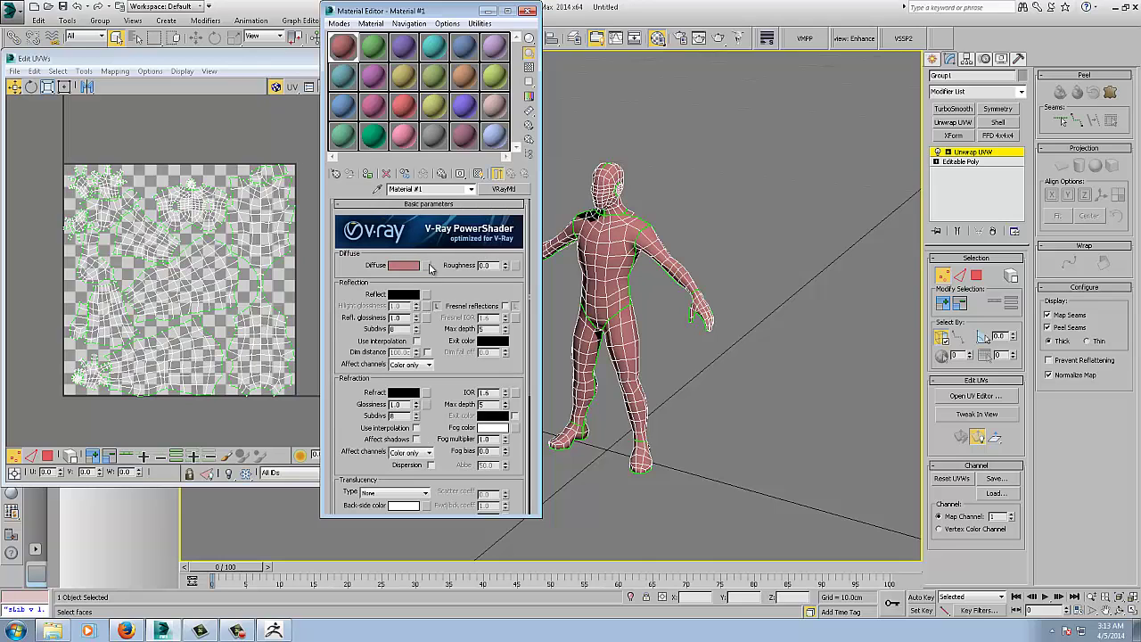
pyautogui.click(429, 265)
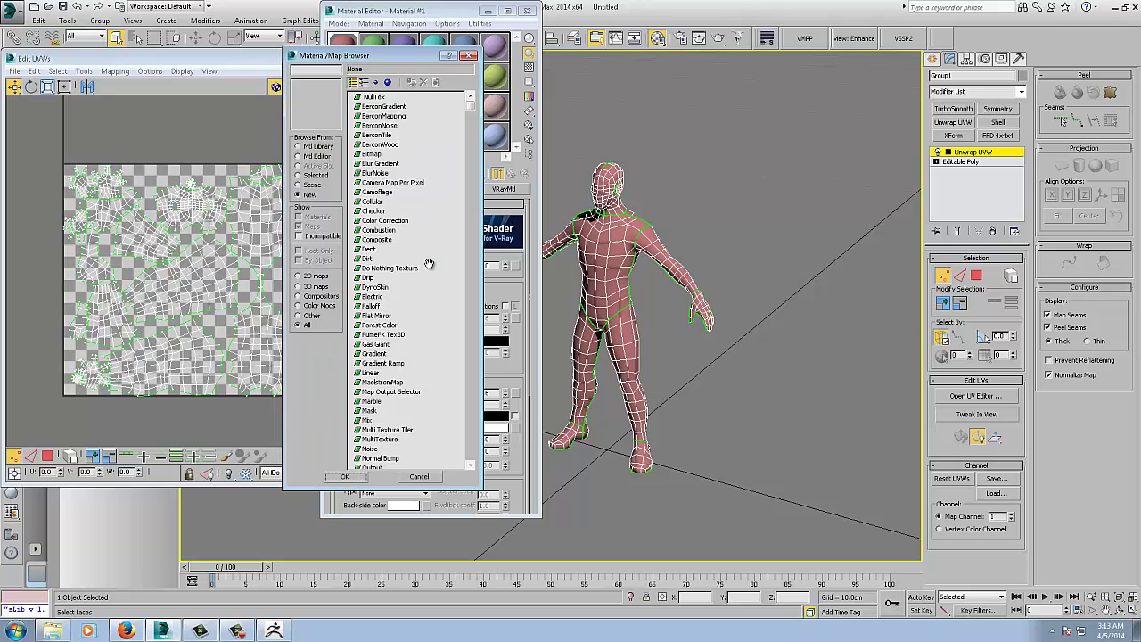
pyautogui.doubleClick(378, 155)
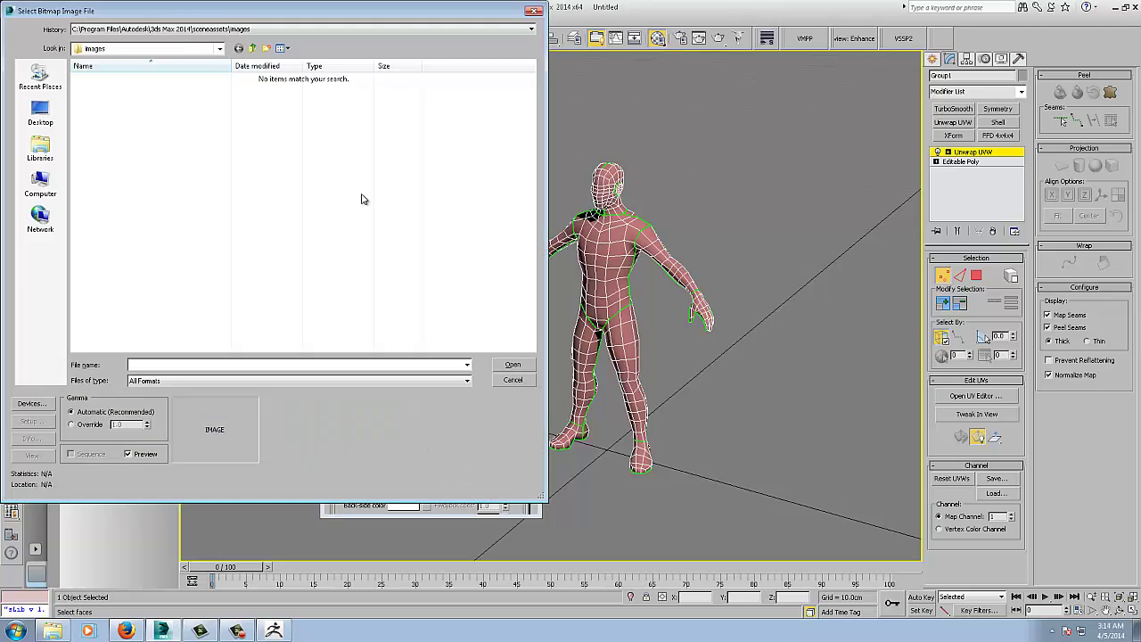
pyautogui.click(40, 183)
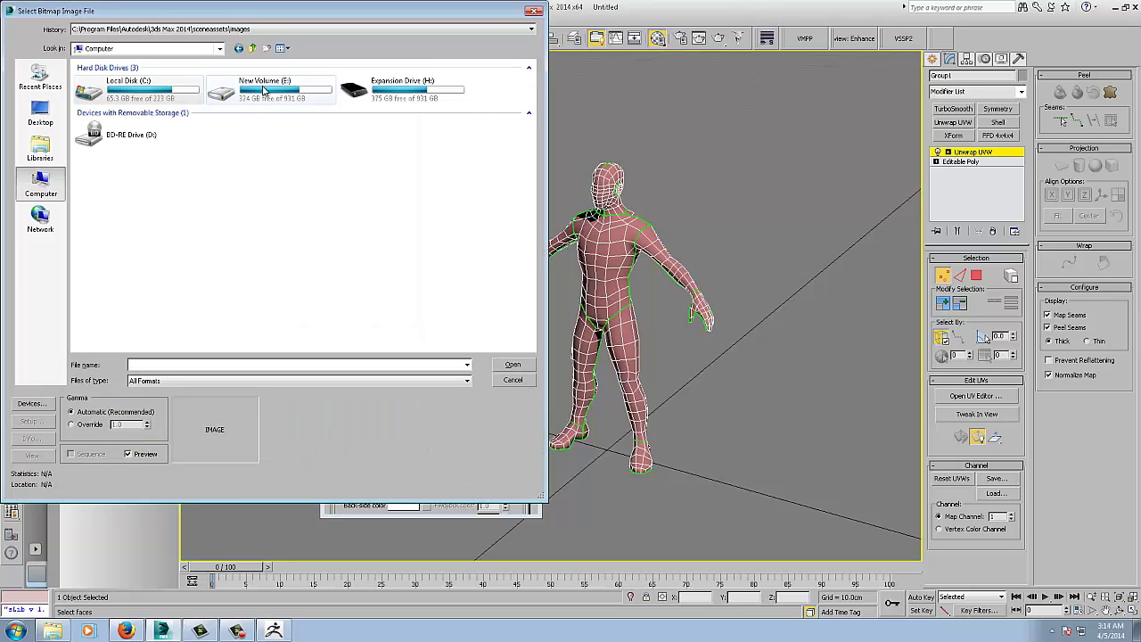
pyautogui.doubleClick(350, 103)
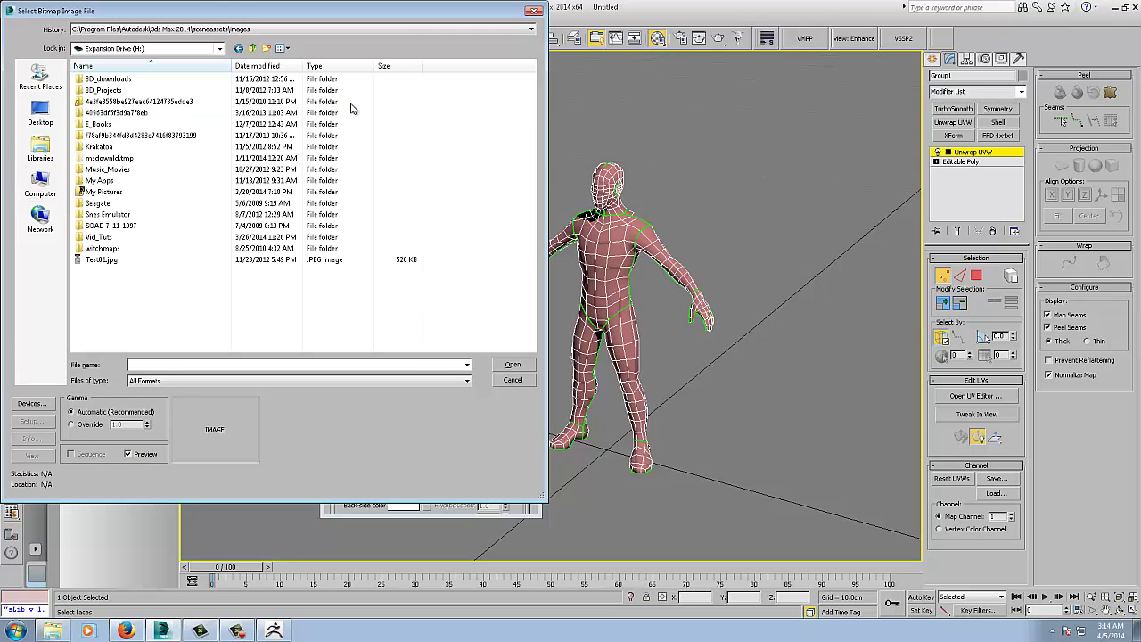
pyautogui.doubleClick(124, 90)
pyautogui.scroll(-10, 143, 191)
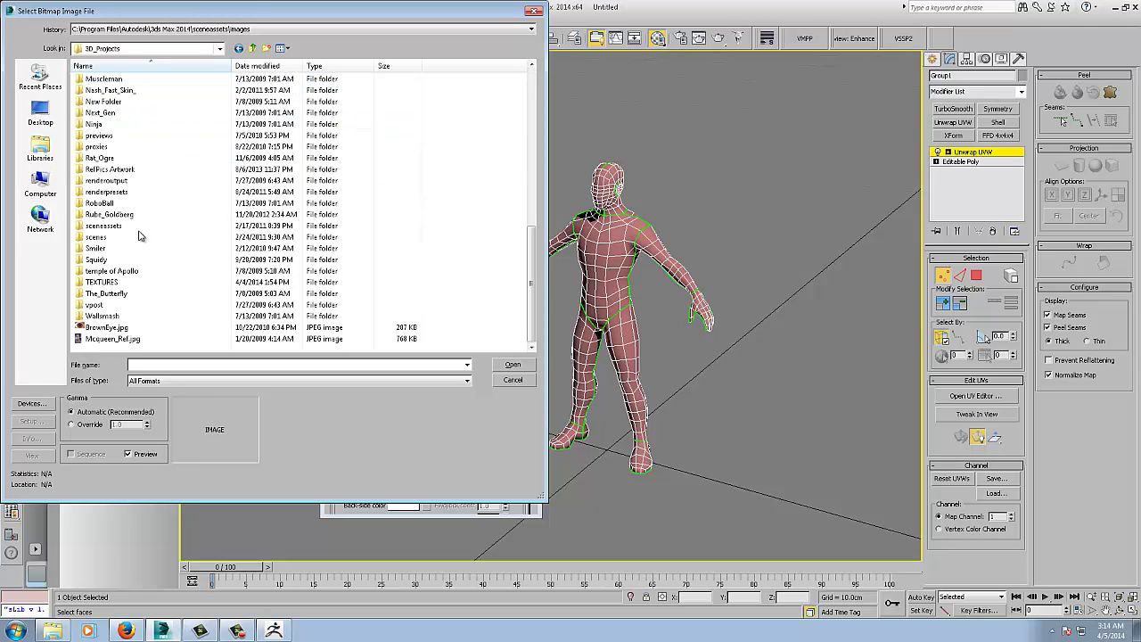
pyautogui.doubleClick(110, 284)
pyautogui.doubleClick(107, 248)
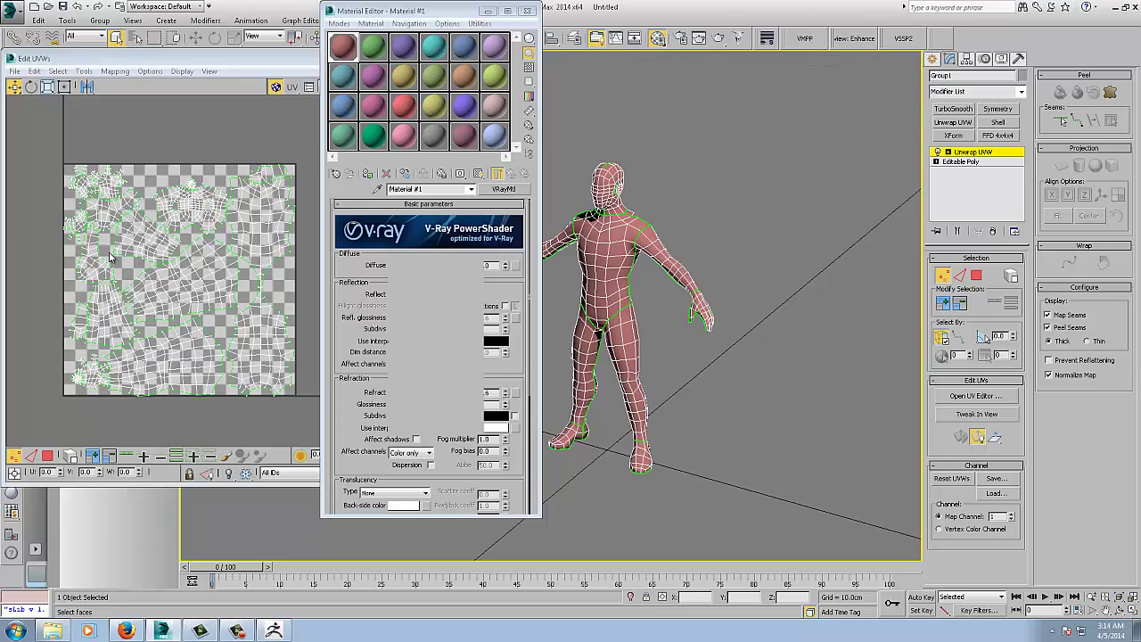
# Step: Move the Material Editor clear of the character and display the grid map in the viewport
pyautogui.click(428, 7)
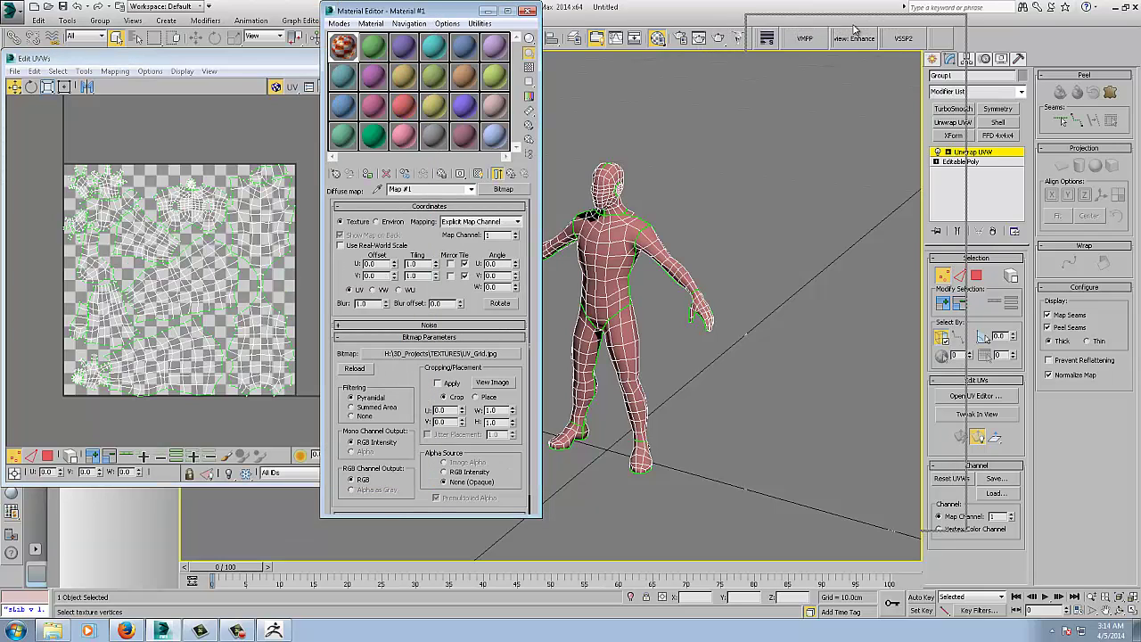
pyautogui.moveTo(427, 7); pyautogui.dragTo(852, 22)
pyautogui.click(904, 187)
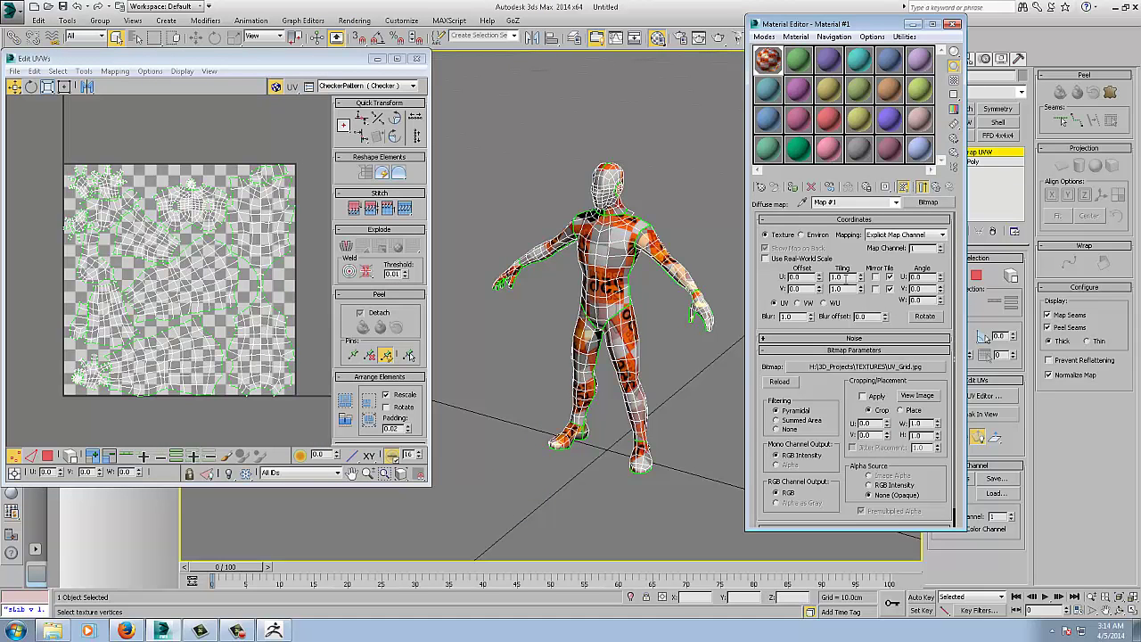
# Step: Set the grid map's U and V tiling to 8, then close the Material Editor
pyautogui.write('8')
pyautogui.press('Tab')
pyautogui.write('8')
pyautogui.press('Tab')
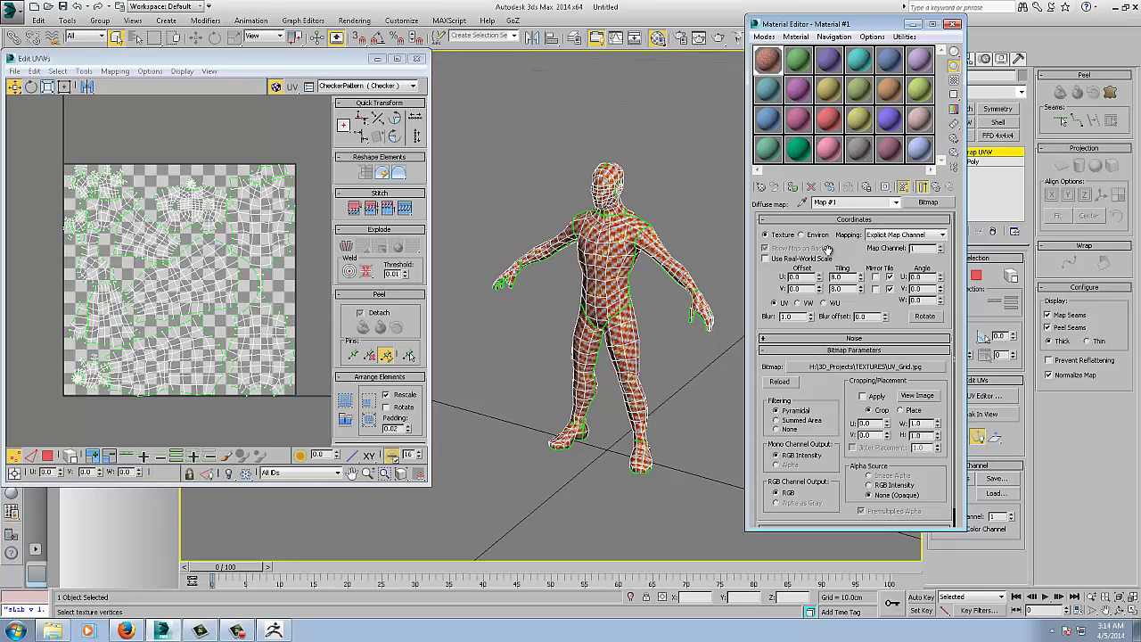
pyautogui.moveTo(606, 265); pyautogui.dragTo(570, 257, button='middle')
pyautogui.click(951, 24)
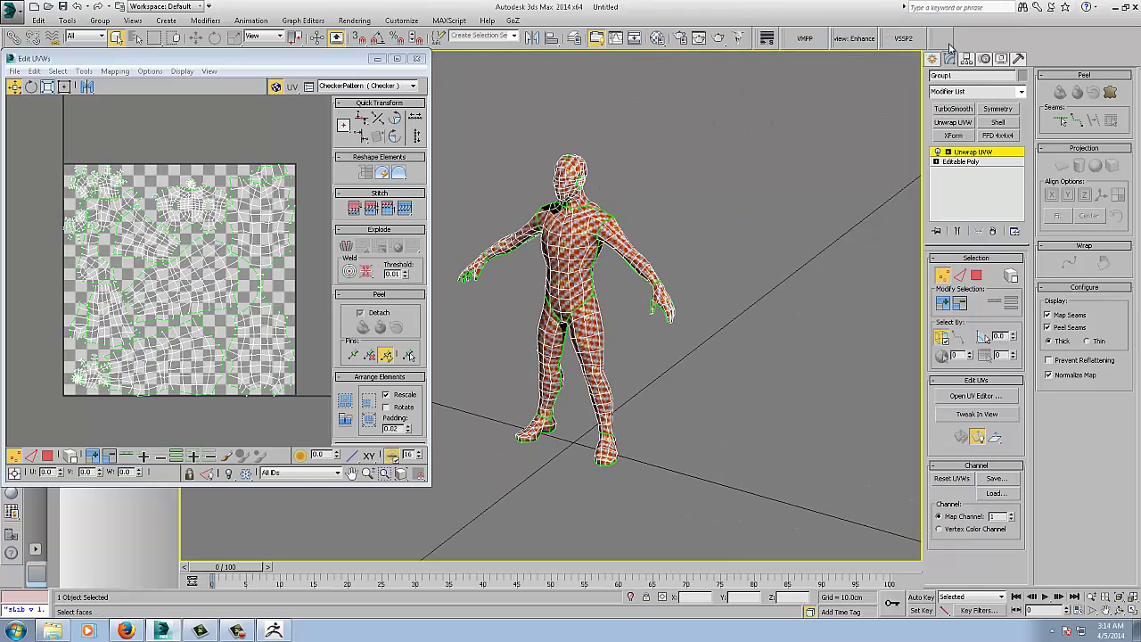
# Step: Close the UV editor and deselect the character, keeping the Unwrap UVW modifier in the stack
pyautogui.click(959, 152)
pyautogui.rightClick(962, 152)
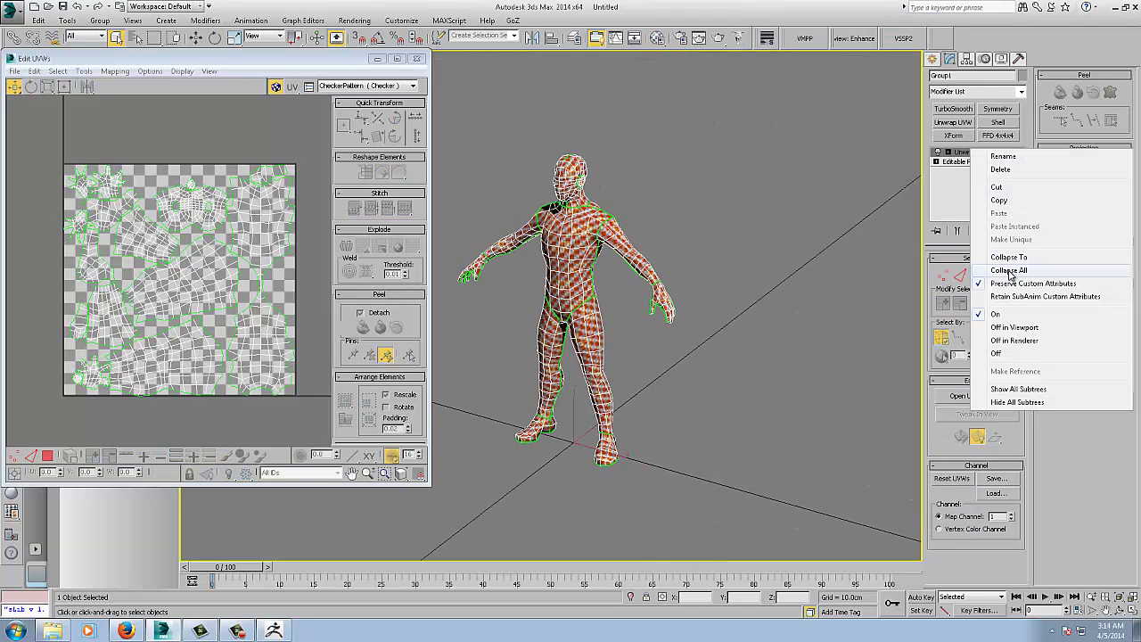
pyautogui.click(372, 93)
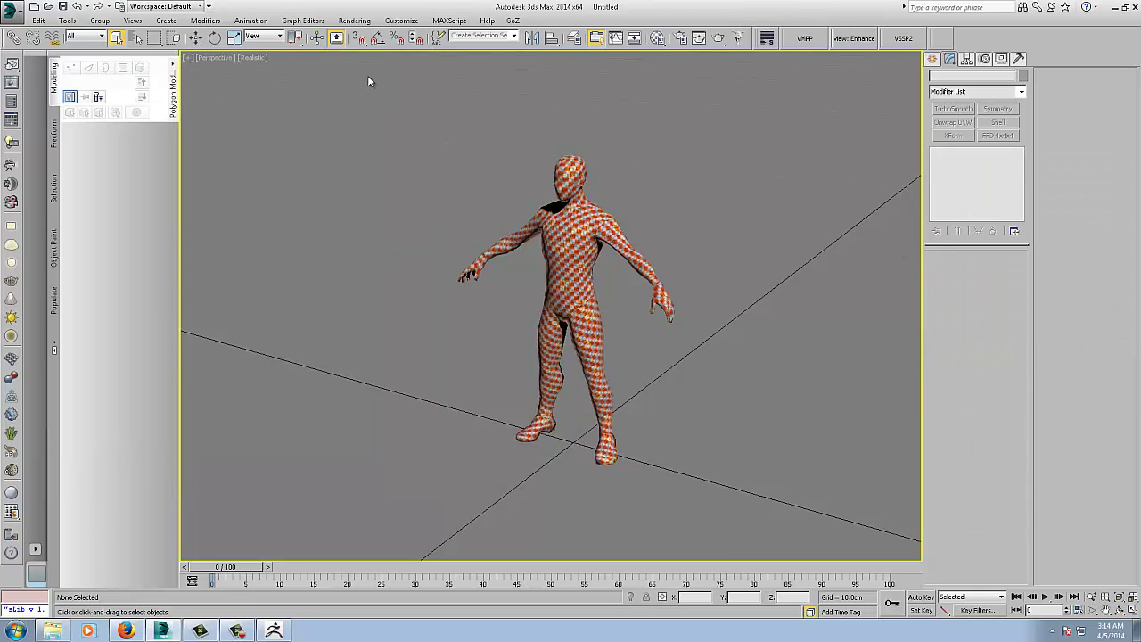
# Step: Switch the viewport to an orthographic view and examine the grid texture on the character's torso for distortion
pyautogui.moveTo(530, 251); pyautogui.dragTo(477, 254, button='middle')
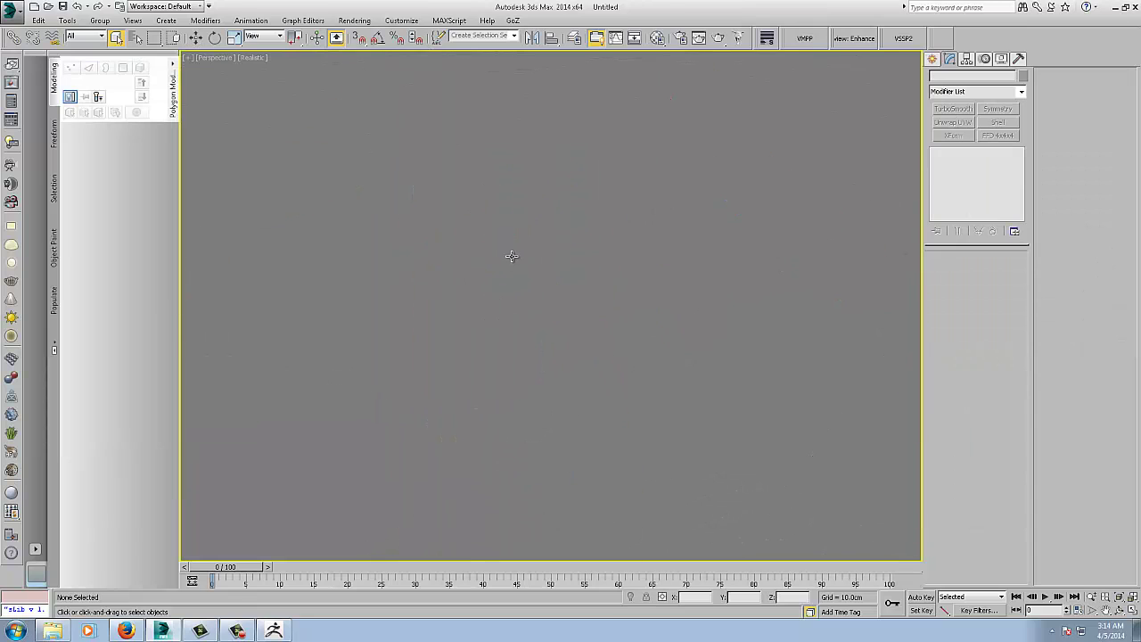
pyautogui.hotkey('shift', 'z')
pyautogui.press('u')
pyautogui.scroll(-2, 578, 270)
pyautogui.scroll(7, 578, 268)
pyautogui.scroll(-2, 559, 217)
pyautogui.scroll(8, 526, 218)
pyautogui.scroll(-3, 530, 193)
pyautogui.keyDown('alt'); pyautogui.moveTo(533, 248); pyautogui.dragTo(429, 253, button='middle'); pyautogui.keyUp('alt')
pyautogui.scroll(-4, 581, 256)
# Step: Select the character and examine the grid texture up close on the torso and down the lower leg
pyautogui.click(586, 261)
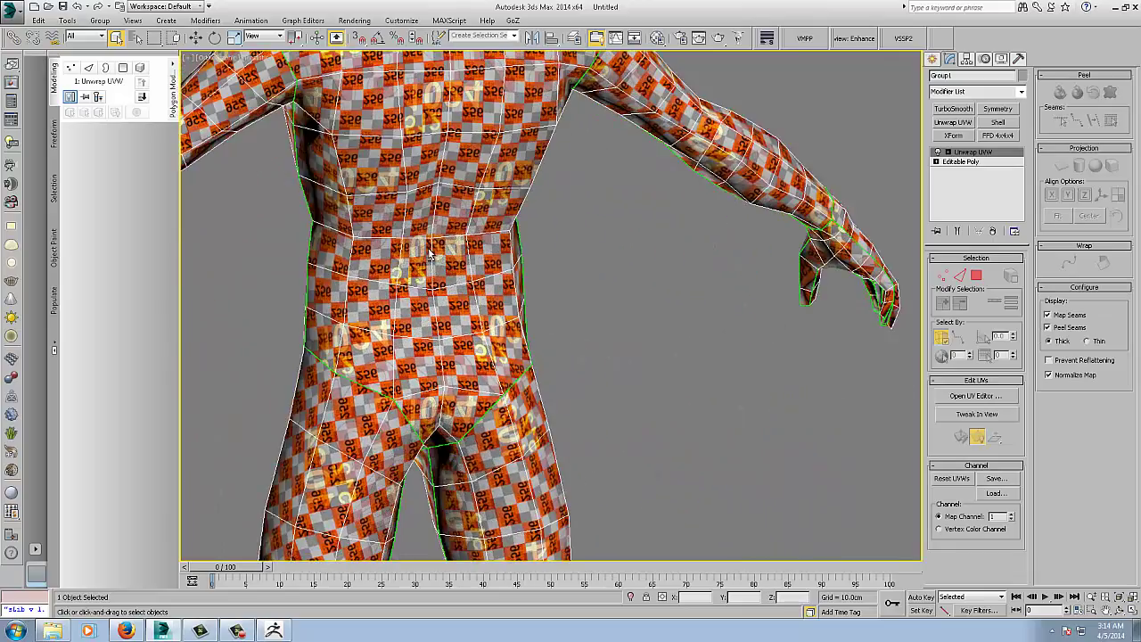
pyautogui.scroll(5, 460, 291)
pyautogui.scroll(-5, 484, 308)
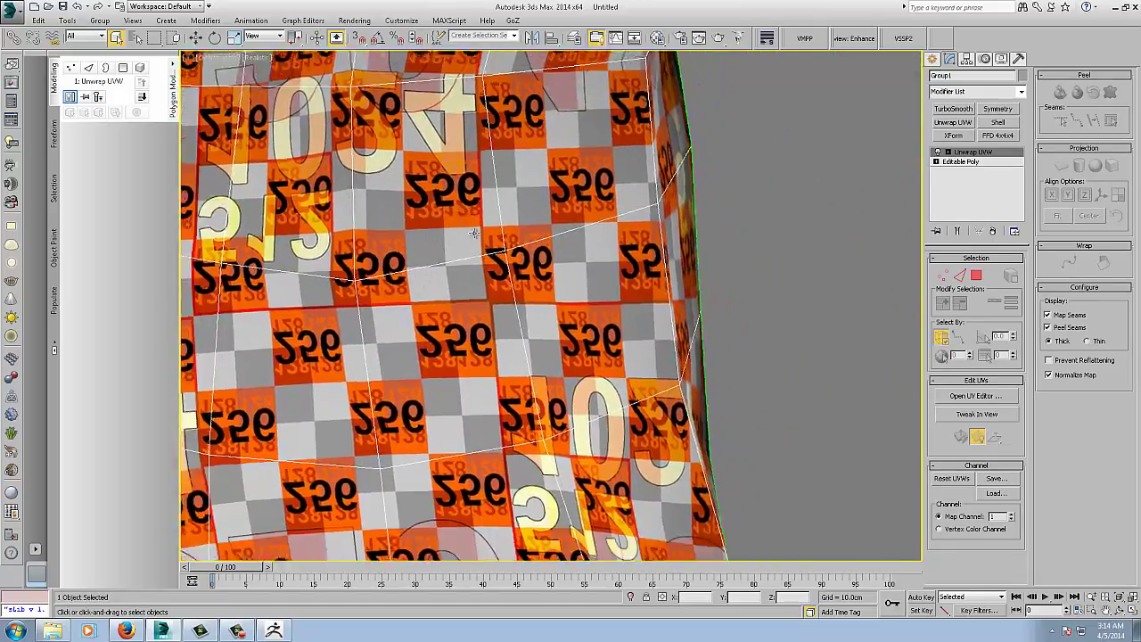
pyautogui.moveTo(471, 365); pyautogui.dragTo(475, 120, button='middle')
pyautogui.moveTo(526, 428); pyautogui.dragTo(514, 211, button='middle')
pyautogui.scroll(4, 539, 395)
pyautogui.scroll(2, 543, 325)
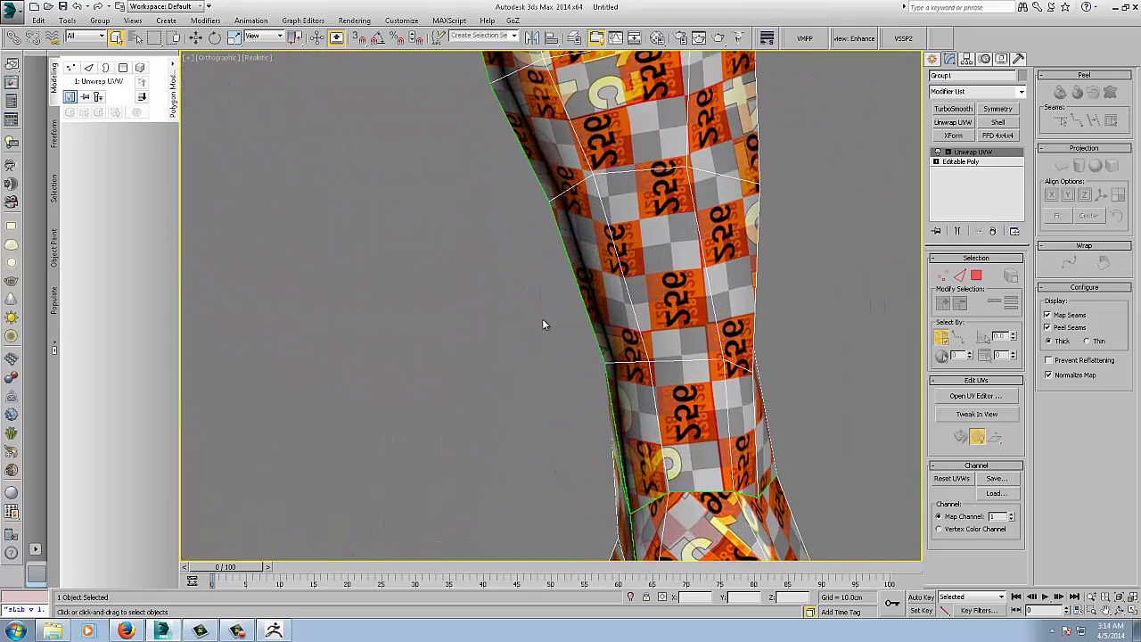
pyautogui.scroll(-6, 542, 318)
# Step: Examine the grid texture and seams on the upper body, neck and head, and view the whole character
pyautogui.moveTo(474, 252); pyautogui.dragTo(461, 407, button='middle')
pyautogui.moveTo(368, 90); pyautogui.dragTo(553, 294, button='middle')
pyautogui.scroll(5, 430, 257)
pyautogui.scroll(-4, 430, 257)
pyautogui.moveTo(482, 144); pyautogui.dragTo(473, 318, button='middle')
pyautogui.scroll(3, 474, 317)
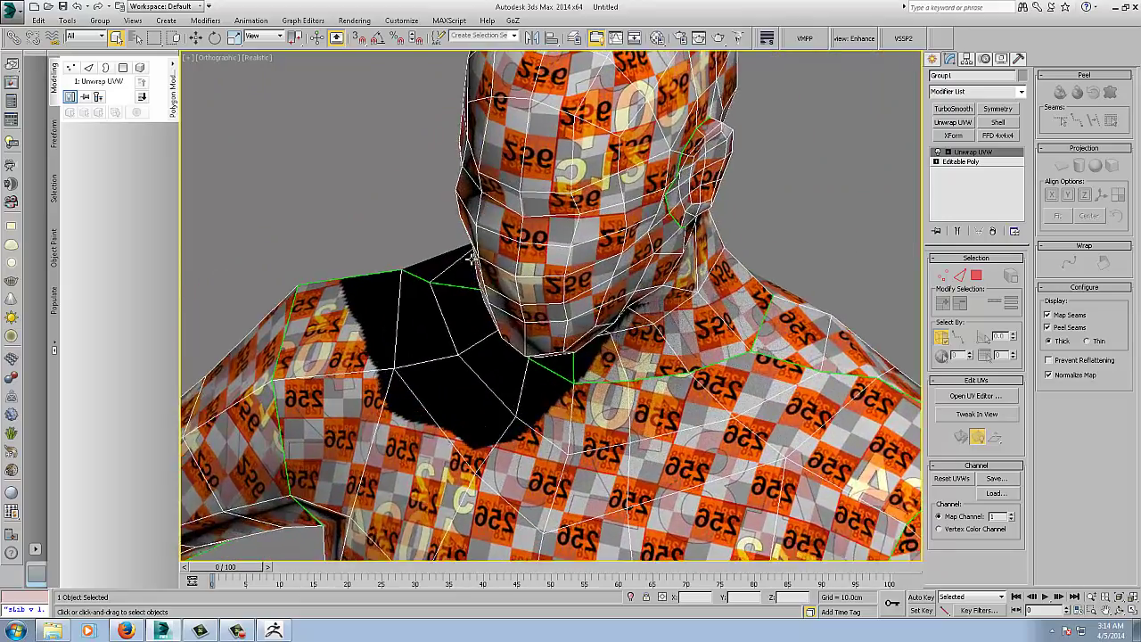
pyautogui.scroll(-6, 463, 276)
pyautogui.scroll(2, 452, 242)
pyautogui.keyDown('alt'); pyautogui.moveTo(437, 285); pyautogui.dragTo(492, 263, button='middle'); pyautogui.keyUp('alt')
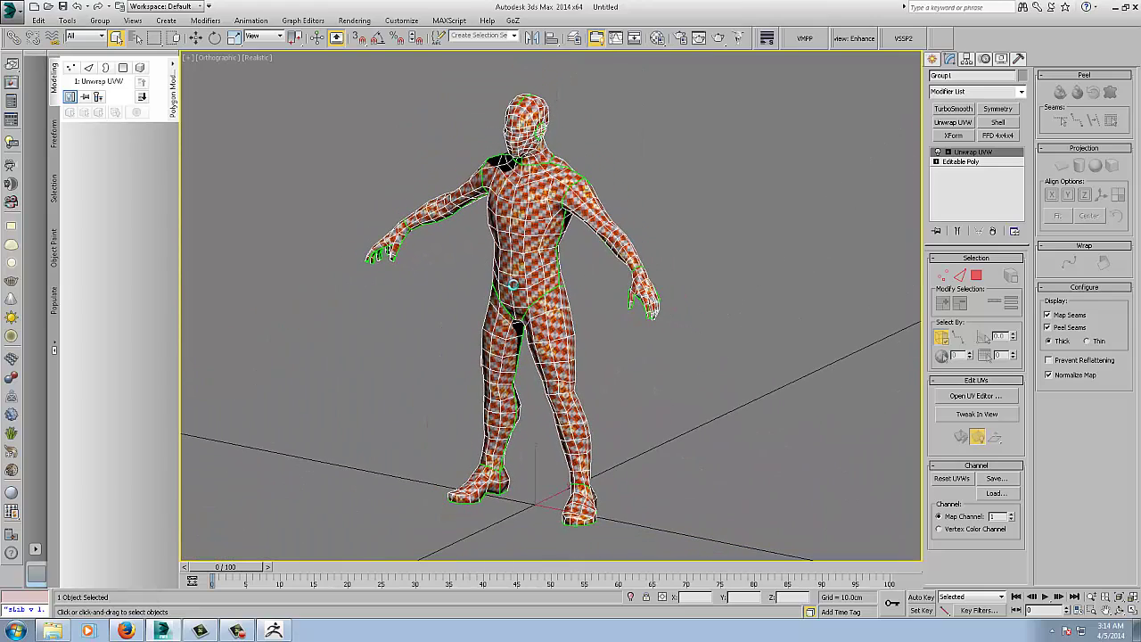